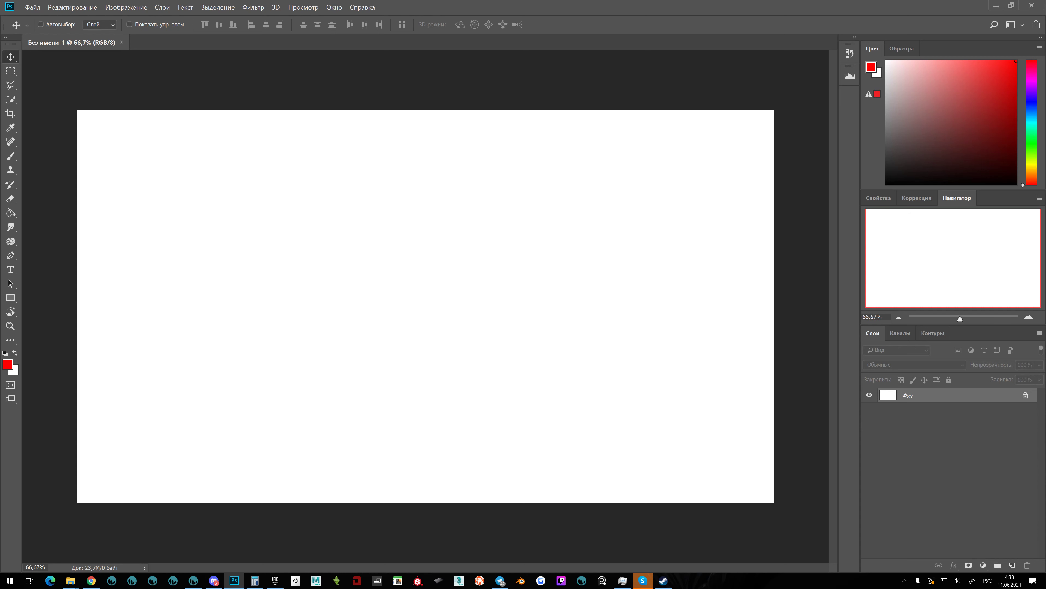
# Draw a black wavy line with the Brush, rising and then bending to the right, in the left half of the canvas.
pyautogui.press('b')
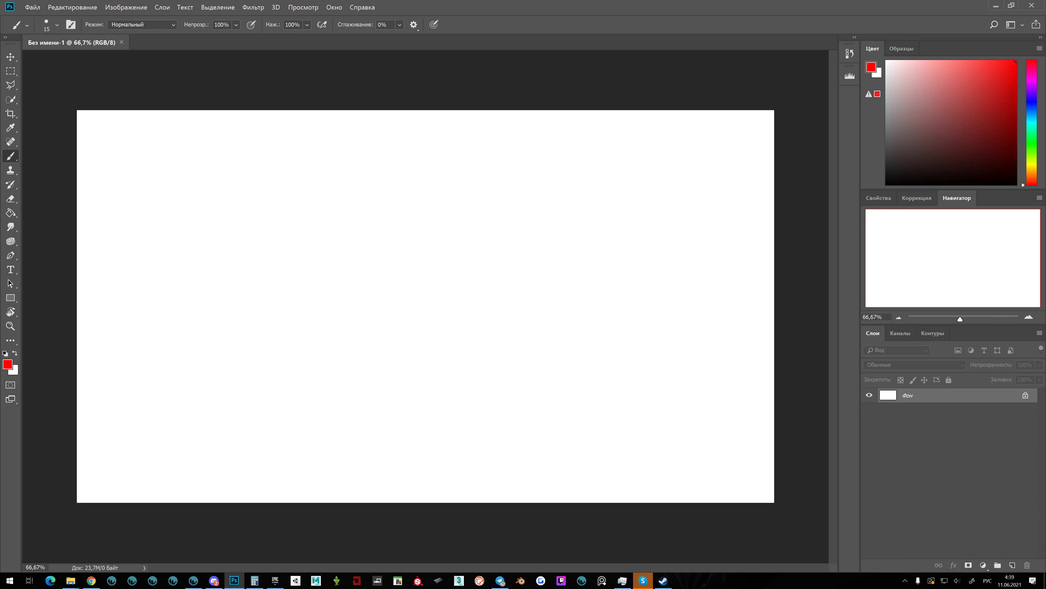
pyautogui.press('d')
pyautogui.moveTo(210, 377)
pyautogui.mouseDown()
pyautogui.moveTo(327, 293)
pyautogui.moveTo(347, 245)
pyautogui.moveTo(407, 227)
pyautogui.moveTo(406, 215)
pyautogui.mouseUp()
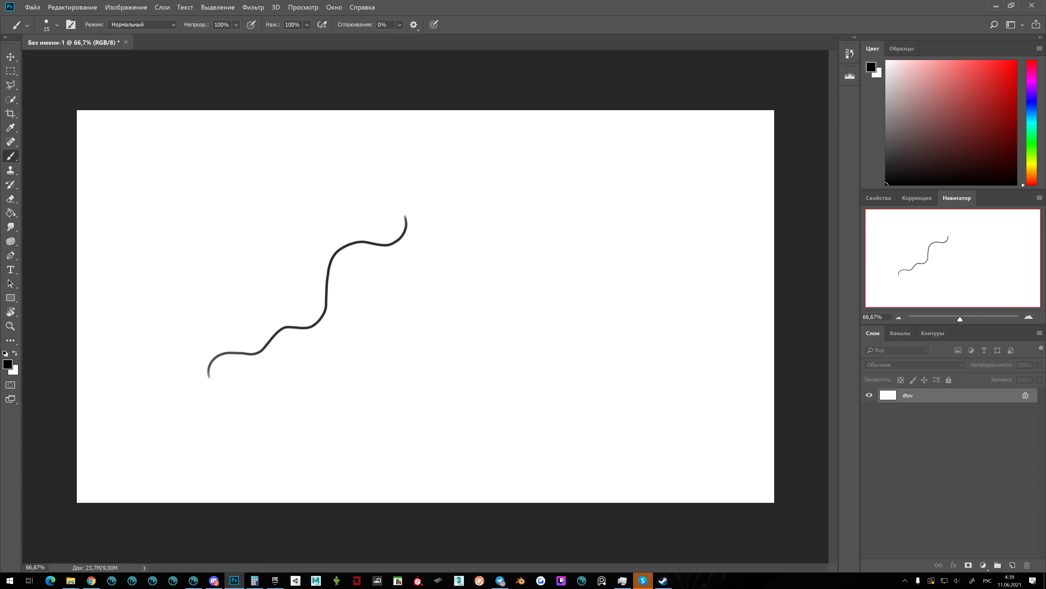
pyautogui.hotkey('ctrl', 'z')
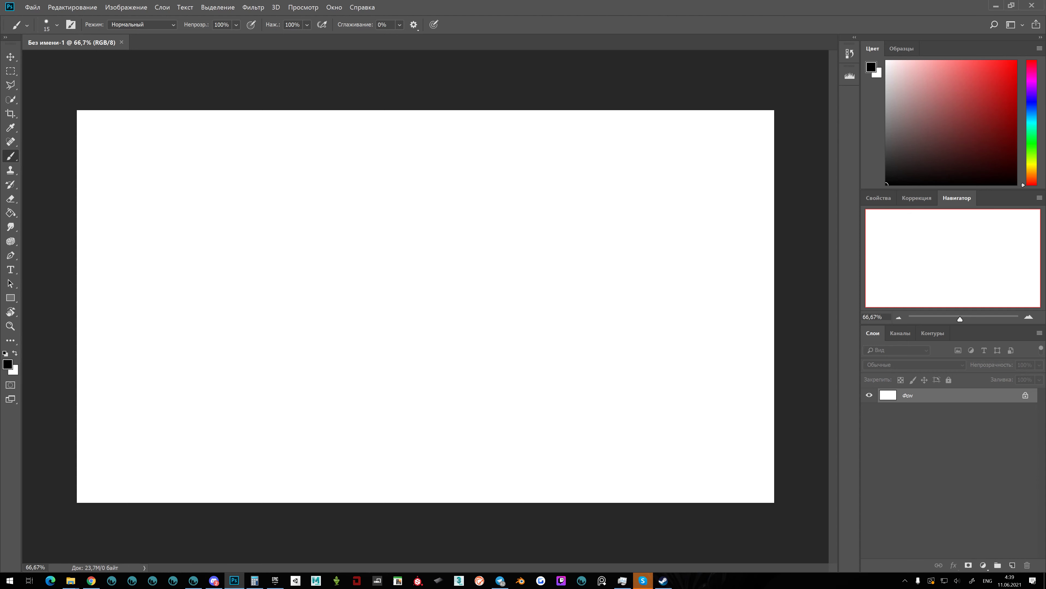
pyautogui.moveTo(246, 429)
pyautogui.mouseDown()
pyautogui.moveTo(246, 301)
pyautogui.moveTo(269, 269)
pyautogui.moveTo(297, 259)
pyautogui.moveTo(389, 264)
pyautogui.moveTo(439, 243)
pyautogui.mouseUp()
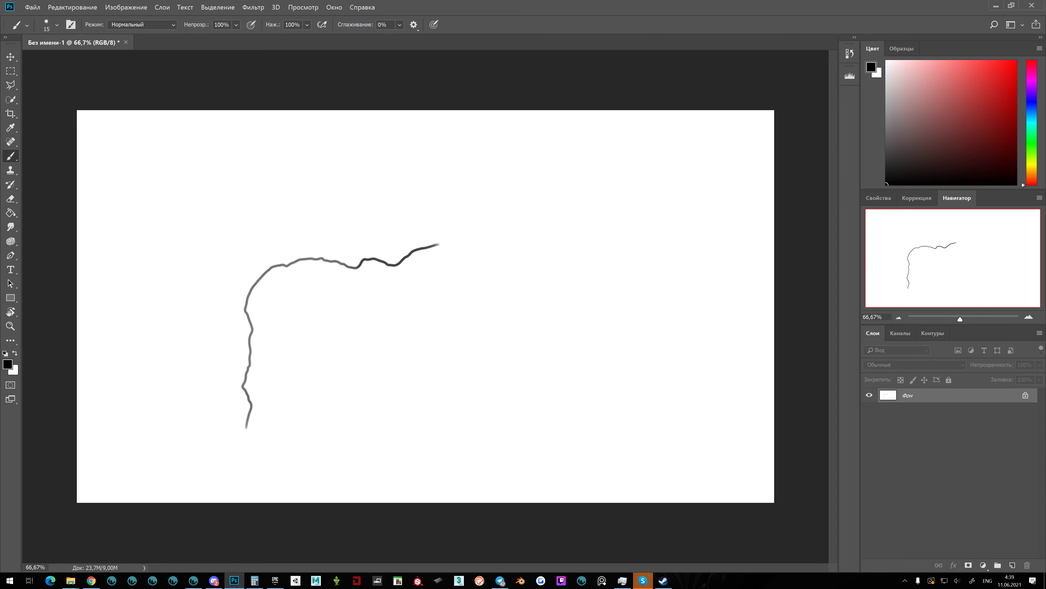
pyautogui.moveTo(277, 265); pyautogui.dragTo(246, 307)
pyautogui.hotkey('ctrl', 'z')
pyautogui.moveTo(251, 406); pyautogui.dragTo(246, 427)
# Draw a three-segment black polyline with dots at its vertices just outside the wavy line.
pyautogui.moveTo(270, 253)
pyautogui.mouseDown()
pyautogui.moveTo(231, 310)
pyautogui.moveTo(231, 427)
pyautogui.mouseUp()
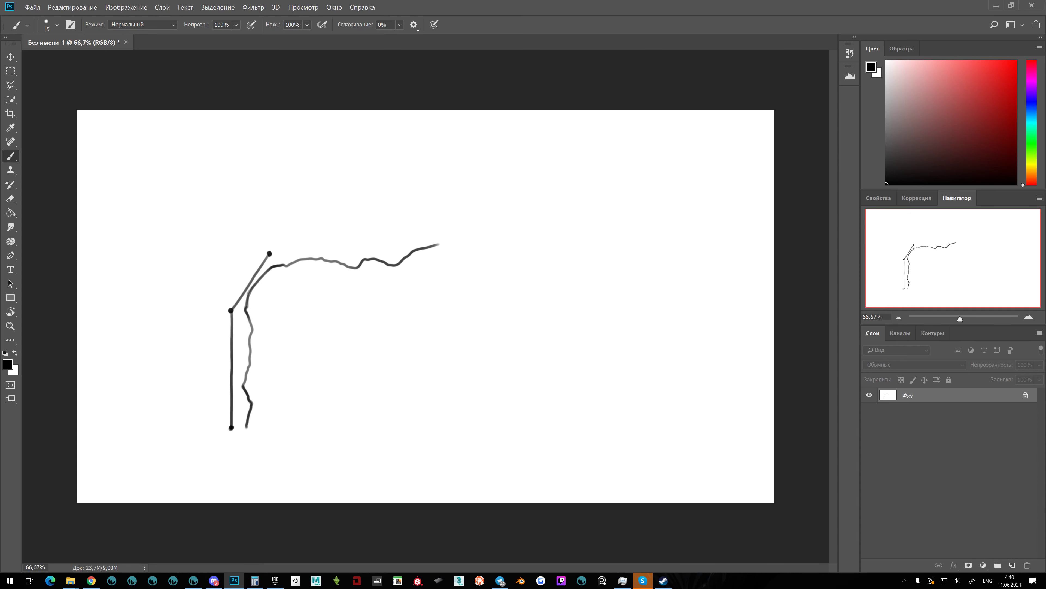
pyautogui.click(435, 235)
pyautogui.moveTo(269, 253); pyautogui.dragTo(436, 235)
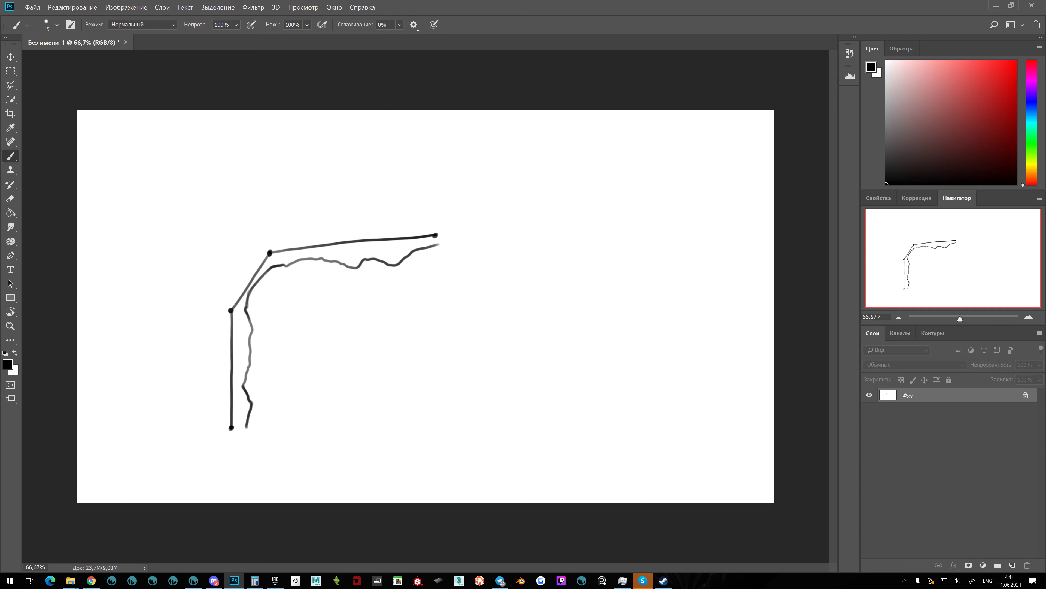
pyautogui.moveTo(272, 252); pyautogui.dragTo(293, 249)
# Draw an outward perpendicular arrow from each polyline segment and a long diagonal ray arrow hitting the upper segment.
pyautogui.moveTo(340, 187); pyautogui.dragTo(345, 239)
pyautogui.moveTo(338, 192); pyautogui.dragTo(342, 206)
pyautogui.moveTo(214, 254); pyautogui.dragTo(247, 280)
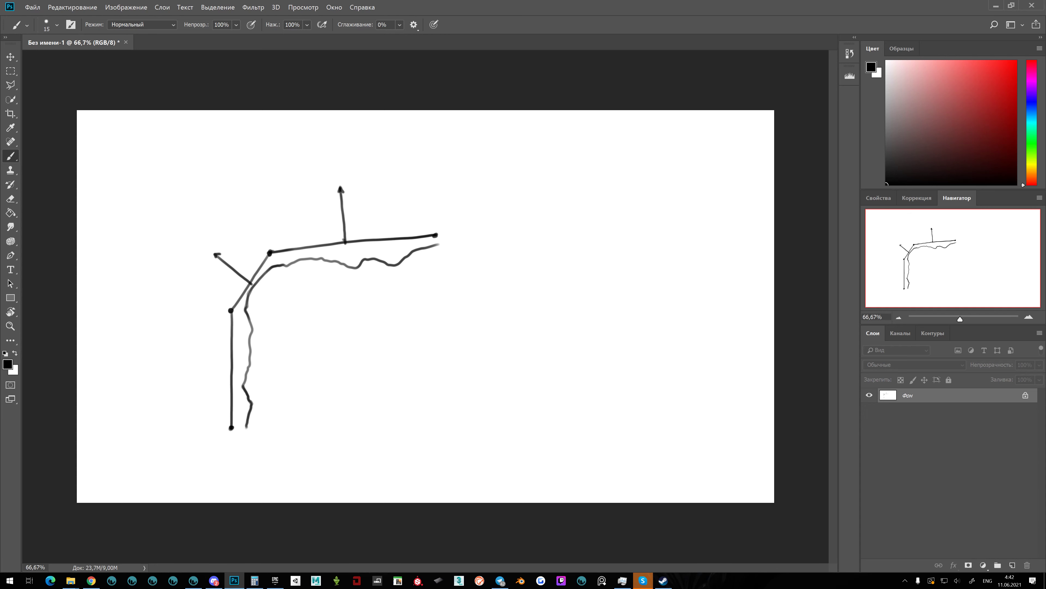
pyautogui.moveTo(177, 371); pyautogui.dragTo(231, 373)
pyautogui.moveTo(467, 140)
pyautogui.mouseDown()
pyautogui.moveTo(369, 236)
pyautogui.moveTo(378, 231)
pyautogui.mouseUp()
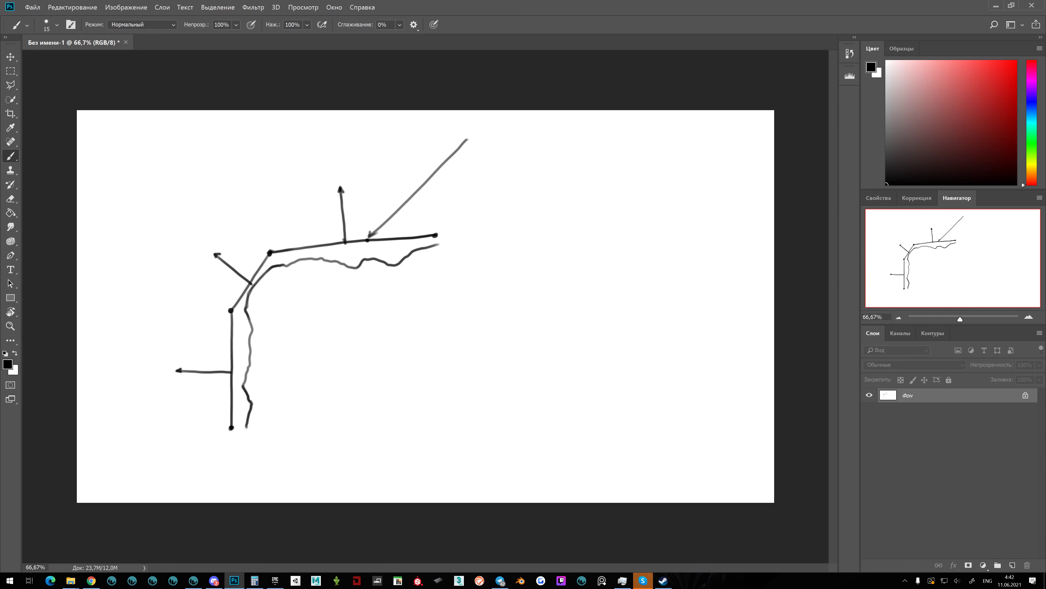
pyautogui.moveTo(363, 189); pyautogui.dragTo(367, 236)
pyautogui.moveTo(360, 191); pyautogui.dragTo(365, 191)
pyautogui.hotkey('ctrl', 'z')
pyautogui.hotkey('ctrl', 'z')
pyautogui.moveTo(323, 193); pyautogui.dragTo(367, 237)
pyautogui.hotkey('ctrl', 'z')
pyautogui.moveTo(326, 198); pyautogui.dragTo(367, 238)
pyautogui.moveTo(333, 195); pyautogui.dragTo(327, 200)
pyautogui.hotkey('ctrl', 'z')
pyautogui.hotkey('ctrl', 'shift', 'z')
pyautogui.hotkey('ctrl', 'z')
pyautogui.hotkey('ctrl', 'z')
pyautogui.hotkey('ctrl', 'shift', 'z')
pyautogui.hotkey('ctrl', 'shift', 'z')
pyautogui.hotkey('ctrl', 'z')
pyautogui.hotkey('ctrl', 'z')
pyautogui.keyDown('alt'); pyautogui.scroll(3, 438, 317); pyautogui.keyUp('alt')
pyautogui.keyDown('alt'); pyautogui.scroll(-3, 434, 312); pyautogui.keyUp('alt')
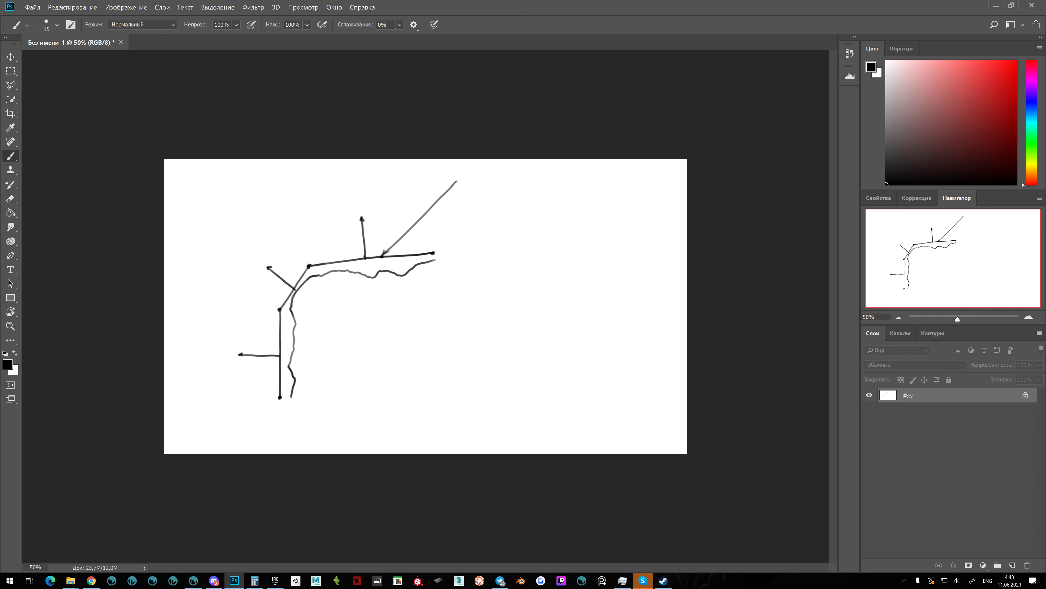
pyautogui.hotkey('ctrl', 'z')
# Draw a downward and an upward arrow perpendicular to the upper segment through the point where the diagonal ray hits it.
pyautogui.moveTo(383, 258); pyautogui.dragTo(386, 314)
pyautogui.moveTo(377, 200); pyautogui.dragTo(383, 255)
pyautogui.hotkey('ctrl', '+')
pyautogui.hotkey('ctrl', '+')
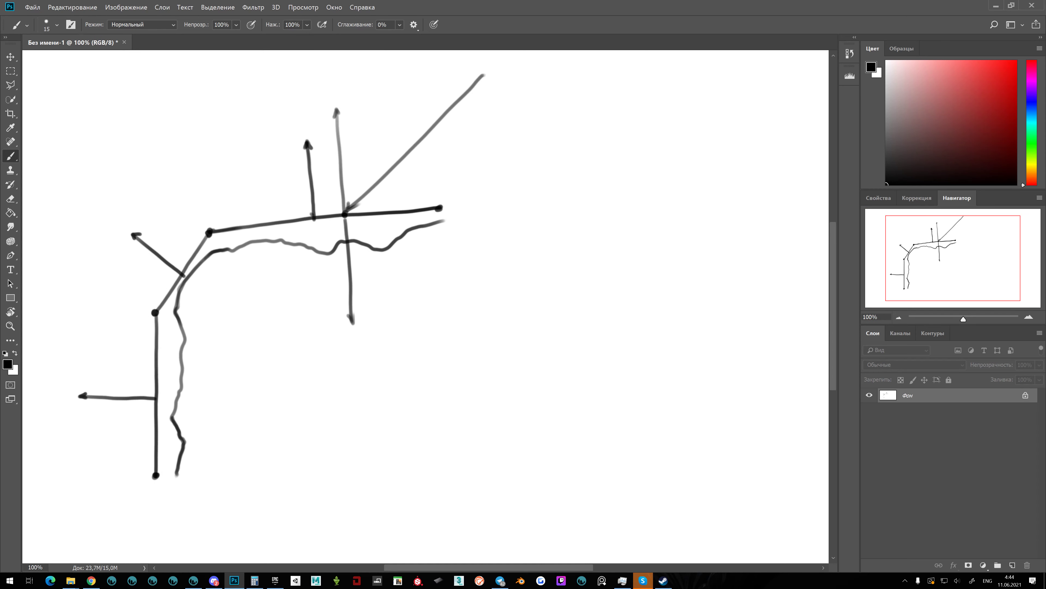
pyautogui.hotkey('ctrl', '-')
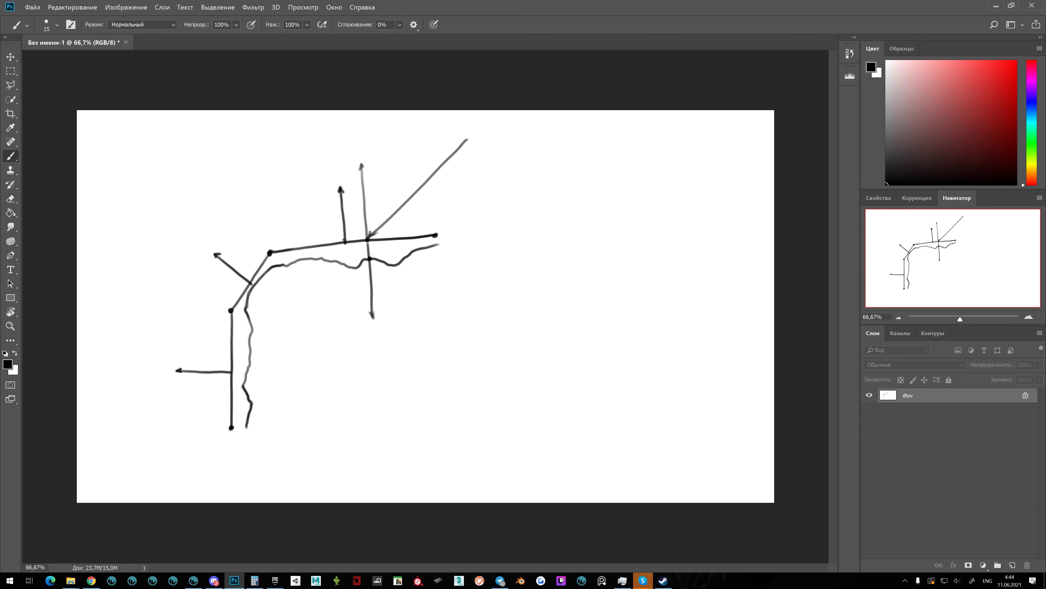
pyautogui.moveTo(370, 255); pyautogui.dragTo(395, 216)
pyautogui.hotkey('ctrl', 'z')
# Erase the diagonal ray and both perpendicular arrows at its hit point, keeping the polyline and the wavy line.
pyautogui.press('x')
pyautogui.press('e')
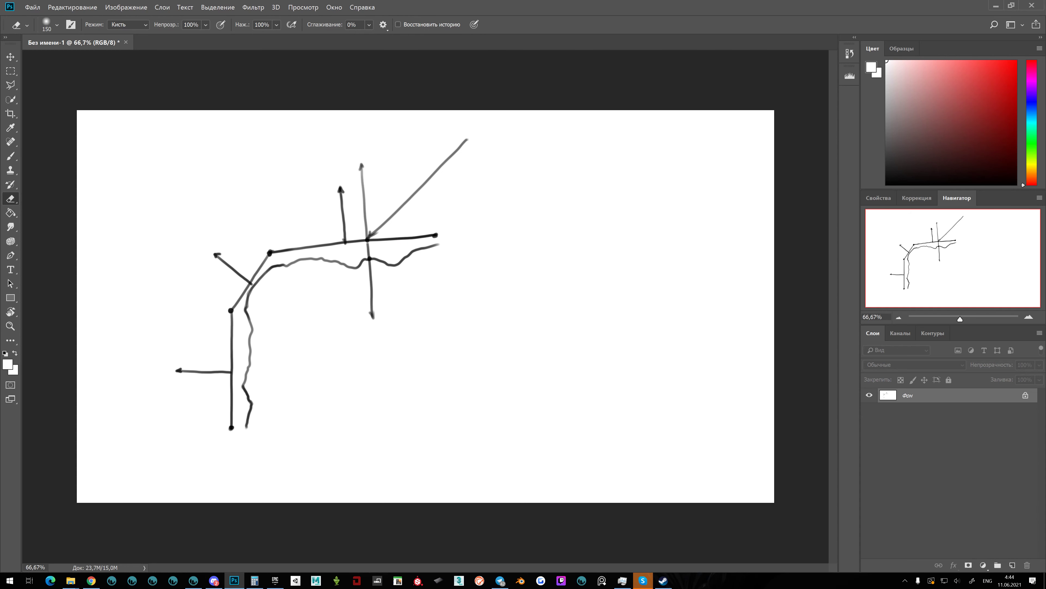
pyautogui.press('alt')
pyautogui.keyDown('alt'); pyautogui.moveTo(399, 233); pyautogui.dragTo(401, 370, button='right'); pyautogui.keyUp('alt')
pyautogui.moveTo(429, 179)
pyautogui.mouseDown()
pyautogui.moveTo(458, 150)
pyautogui.moveTo(373, 215)
pyautogui.moveTo(362, 179)
pyautogui.mouseUp()
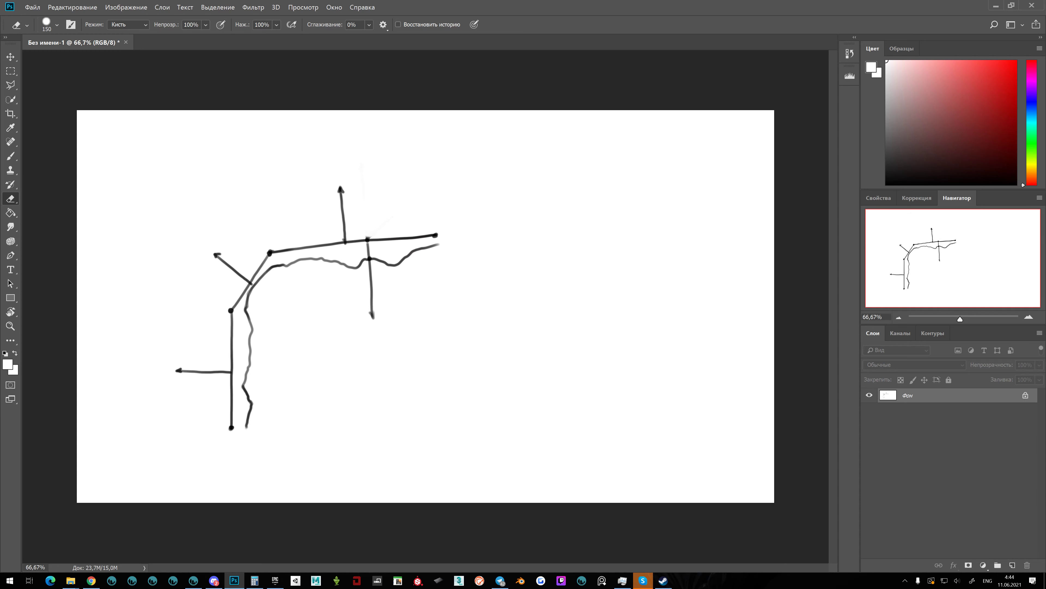
pyautogui.press('[')
pyautogui.press('[')
pyautogui.press('[')
pyautogui.press('[')
pyautogui.press('[')
pyautogui.moveTo(368, 246); pyautogui.dragTo(369, 251)
pyautogui.moveTo(371, 272); pyautogui.dragTo(373, 320)
# Draw a black normal arrow on the wavy line, with a dashed projection line and an outward arrow from the upper segment above it.
pyautogui.press('b')
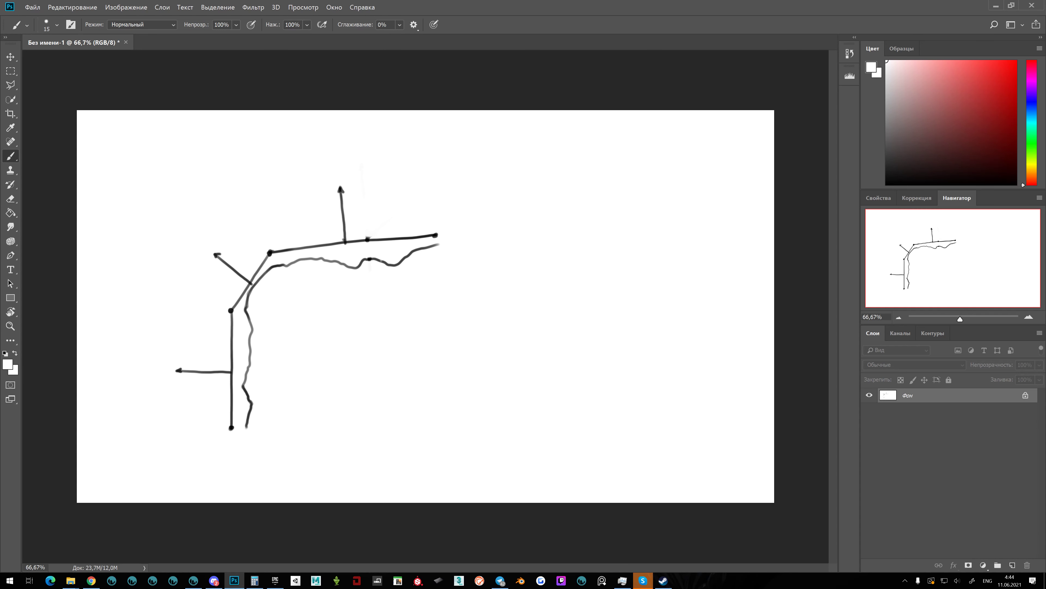
pyautogui.click(381, 261)
pyautogui.press('d')
pyautogui.moveTo(382, 261); pyautogui.dragTo(393, 265)
pyautogui.moveTo(381, 261); pyautogui.dragTo(389, 247)
pyautogui.moveTo(375, 197); pyautogui.dragTo(379, 236)
pyautogui.moveTo(374, 199); pyautogui.dragTo(377, 192)
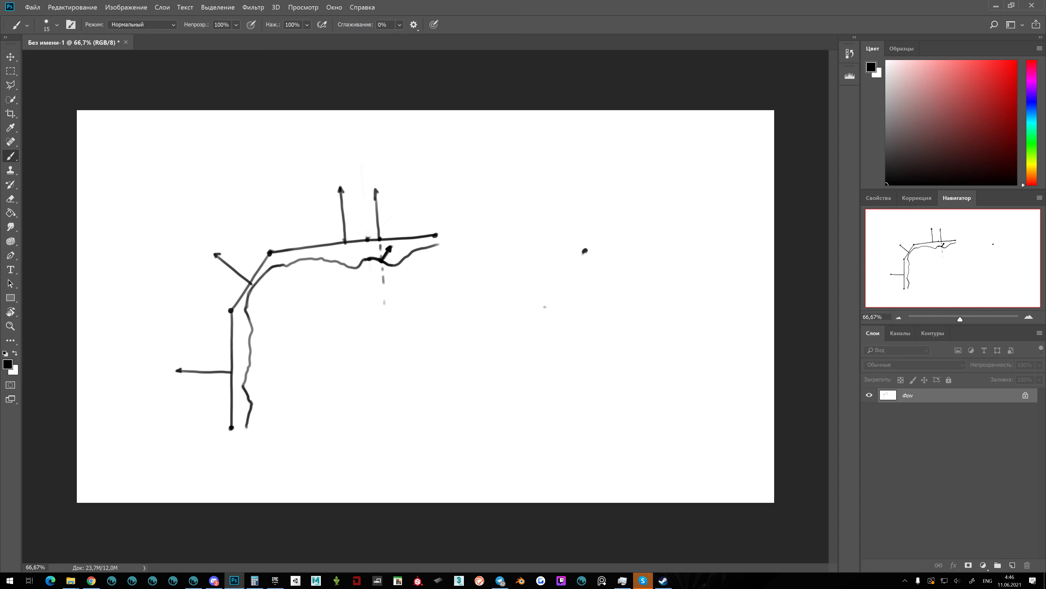
# Draw a second three-segment black polyline with vertex dots in the right half of the canvas.
pyautogui.moveTo(585, 250)
pyautogui.mouseDown()
pyautogui.moveTo(544, 305)
pyautogui.moveTo(547, 389)
pyautogui.mouseUp()
pyautogui.moveTo(590, 250); pyautogui.dragTo(699, 250)
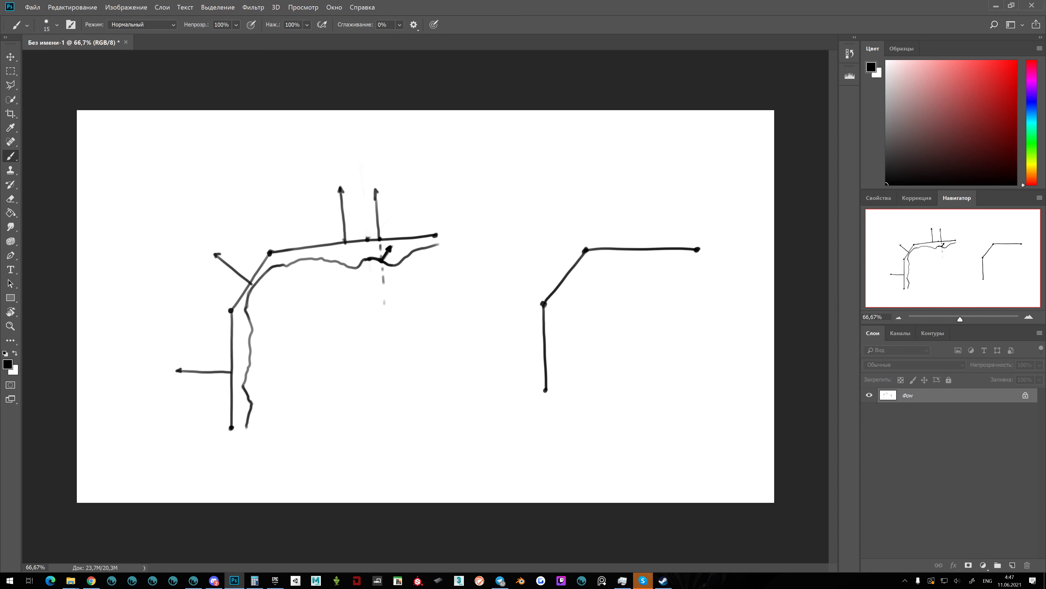
pyautogui.moveTo(697, 204); pyautogui.dragTo(697, 249)
pyautogui.hotkey('ctrl', 'z')
# Draw outward arrows at the second polyline's two corner vertices and a curve from its right endpoint to the lower corner.
pyautogui.moveTo(562, 210); pyautogui.dragTo(583, 244)
pyautogui.moveTo(563, 210); pyautogui.dragTo(569, 219)
pyautogui.moveTo(497, 260); pyautogui.dragTo(543, 304)
pyautogui.hotkey('ctrl', 'z')
pyautogui.moveTo(500, 264)
pyautogui.mouseDown()
pyautogui.moveTo(538, 298)
pyautogui.moveTo(528, 306)
pyautogui.moveTo(543, 304)
pyautogui.moveTo(488, 308)
pyautogui.mouseUp()
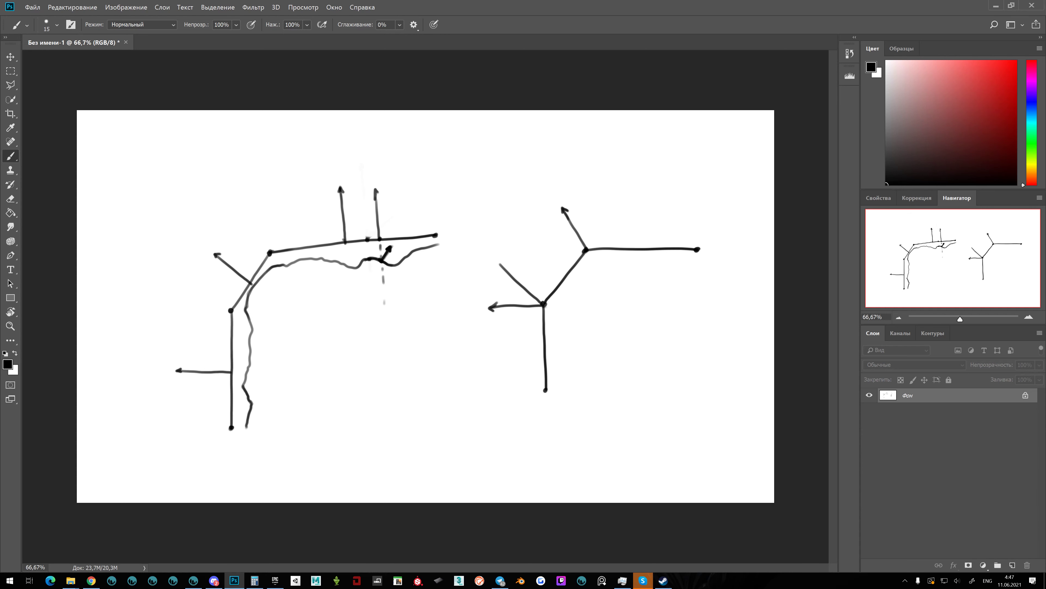
pyautogui.moveTo(503, 272)
pyautogui.mouseDown()
pyautogui.moveTo(497, 262)
pyautogui.moveTo(506, 265)
pyautogui.mouseUp()
pyautogui.moveTo(697, 250)
pyautogui.mouseDown()
pyautogui.moveTo(623, 263)
pyautogui.moveTo(553, 299)
pyautogui.moveTo(572, 285)
pyautogui.mouseUp()
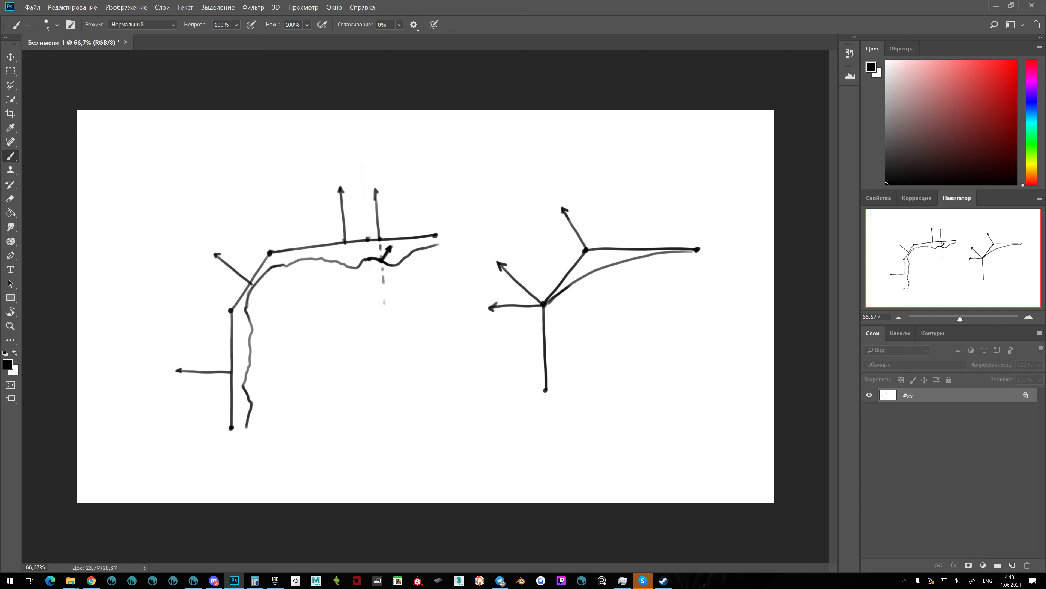
pyautogui.moveTo(569, 219); pyautogui.dragTo(580, 237)
# Paint over the second polyline's arrows and inner curve with a size 80 white brush.
pyautogui.press(']')
pyautogui.press(']')
pyautogui.press(']')
pyautogui.press(']')
pyautogui.press('x')
pyautogui.moveTo(584, 247); pyautogui.dragTo(562, 208)
pyautogui.moveTo(508, 274)
pyautogui.mouseDown()
pyautogui.moveTo(495, 306)
pyautogui.moveTo(515, 288)
pyautogui.moveTo(538, 306)
pyautogui.moveTo(593, 271)
pyautogui.moveTo(692, 250)
pyautogui.moveTo(670, 255)
pyautogui.mouseUp()
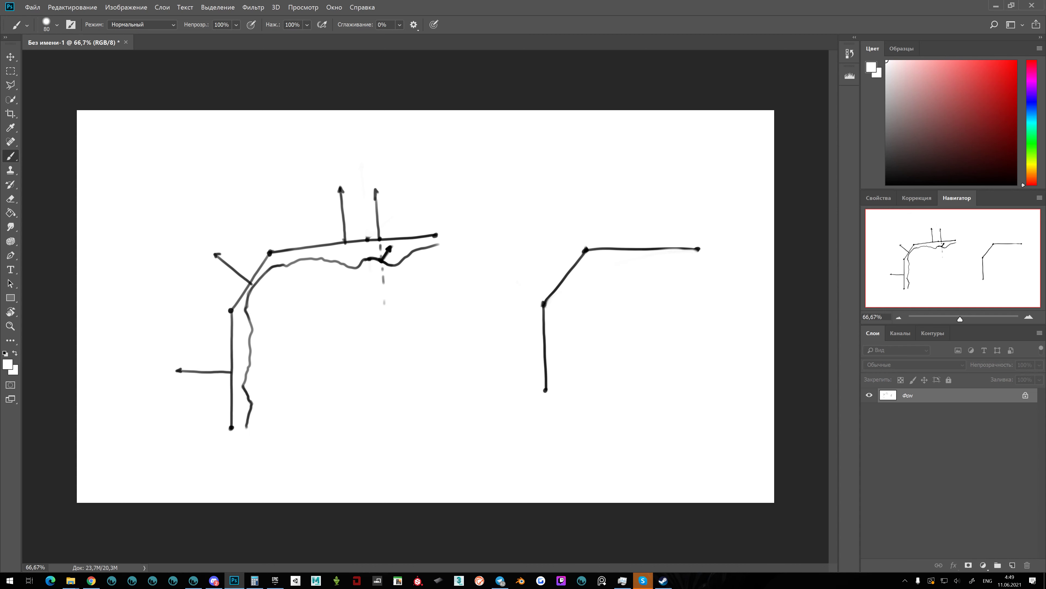
# Draw a smooth black arc joining the second polyline's endpoints and a wavy line inside it, using a size 20 brush.
pyautogui.press('d')
pyautogui.press('[')
pyautogui.press('[')
pyautogui.press('[')
pyautogui.moveTo(663, 248); pyautogui.dragTo(696, 248)
pyautogui.moveTo(698, 249)
pyautogui.mouseDown()
pyautogui.moveTo(645, 256)
pyautogui.moveTo(564, 314)
pyautogui.moveTo(546, 393)
pyautogui.mouseUp()
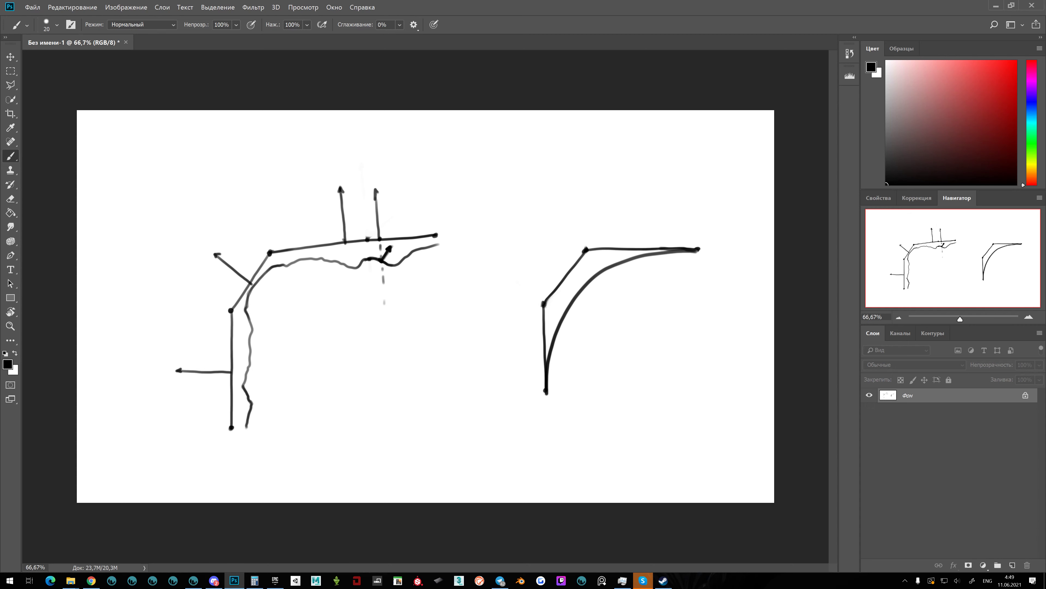
pyautogui.moveTo(694, 269)
pyautogui.mouseDown()
pyautogui.moveTo(611, 306)
pyautogui.moveTo(602, 342)
pyautogui.moveTo(567, 366)
pyautogui.moveTo(563, 392)
pyautogui.mouseUp()
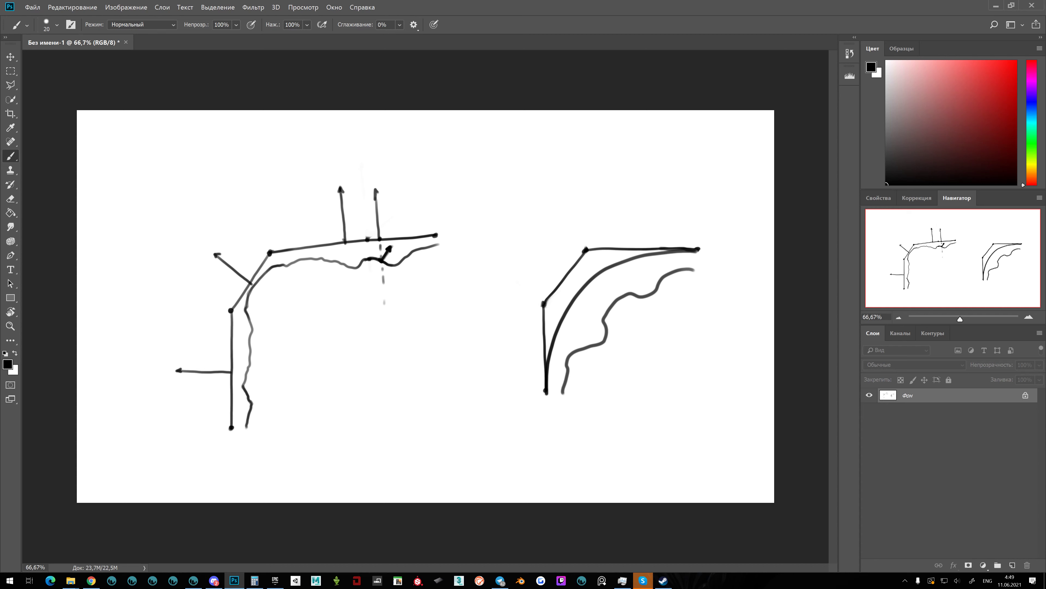
# Draw a red rounded contour between the second polyline and the black arc with a size 15 brush.
pyautogui.click(1016, 61)
pyautogui.press('[')
pyautogui.moveTo(695, 248)
pyautogui.mouseDown()
pyautogui.moveTo(601, 252)
pyautogui.moveTo(576, 272)
pyautogui.moveTo(548, 315)
pyautogui.moveTo(546, 376)
pyautogui.mouseUp()
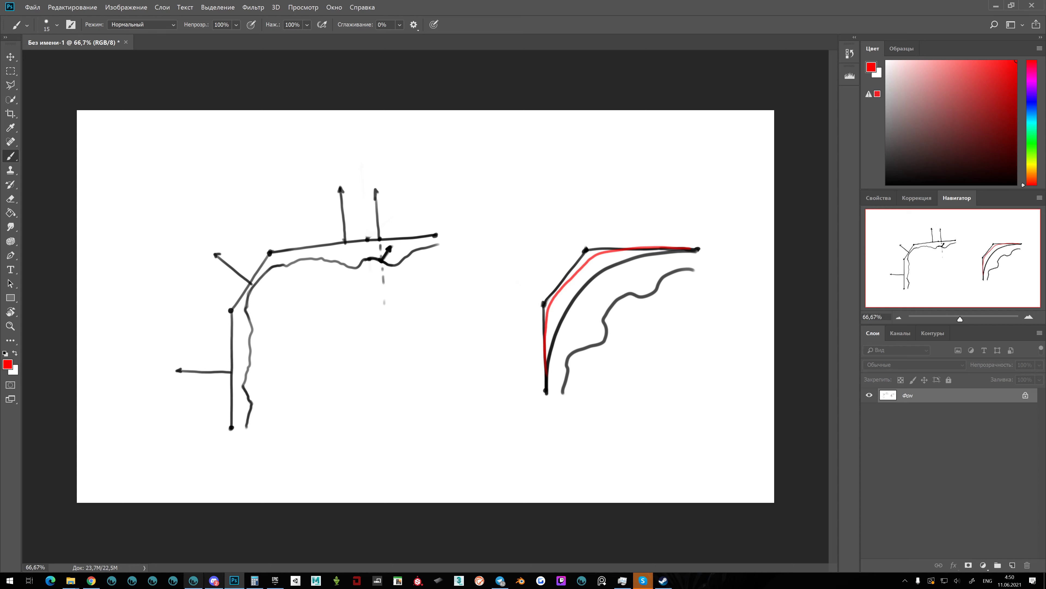
# Switch to 3D-Coat and inspect the cube's low-poly retopology mesh and its sculpted smiley version from several angles.
pyautogui.moveTo(193, 580)
pyautogui.click(194, 581)
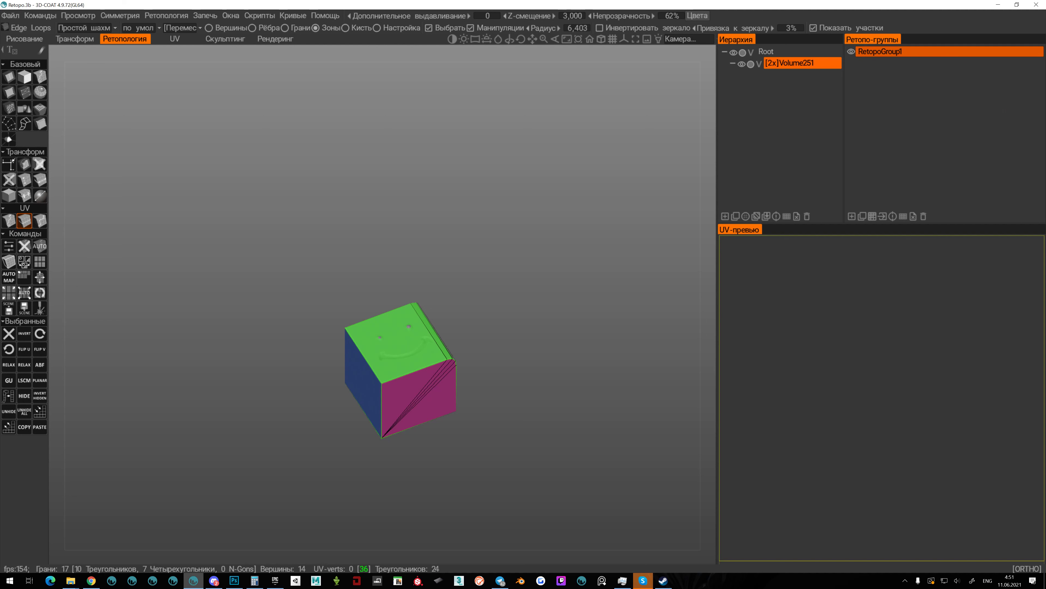
pyautogui.scroll(3, 382, 305)
pyautogui.moveTo(598, 289); pyautogui.dragTo(536, 255)
pyautogui.click(225, 39)
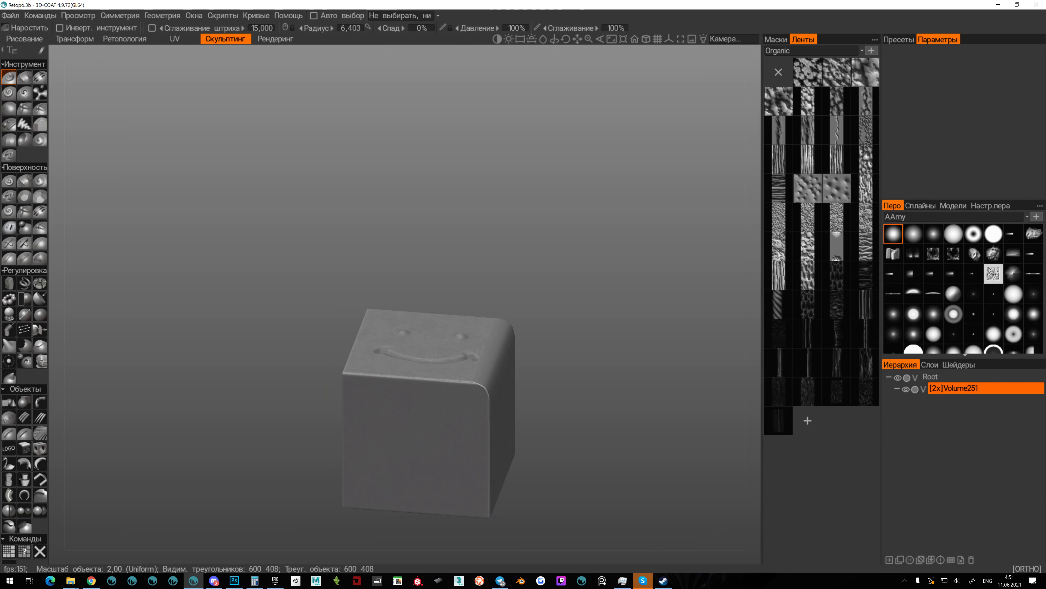
pyautogui.moveTo(585, 296); pyautogui.dragTo(486, 346)
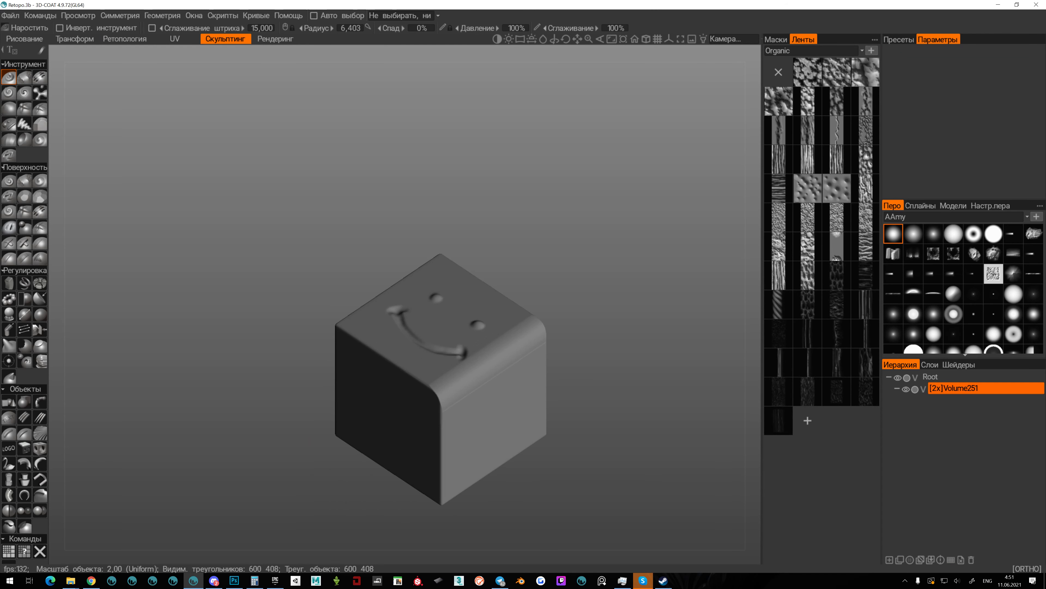
# Start baking the cube's retopology mesh with a normal map and set the outer scan depth to 8.351.
pyautogui.click(124, 39)
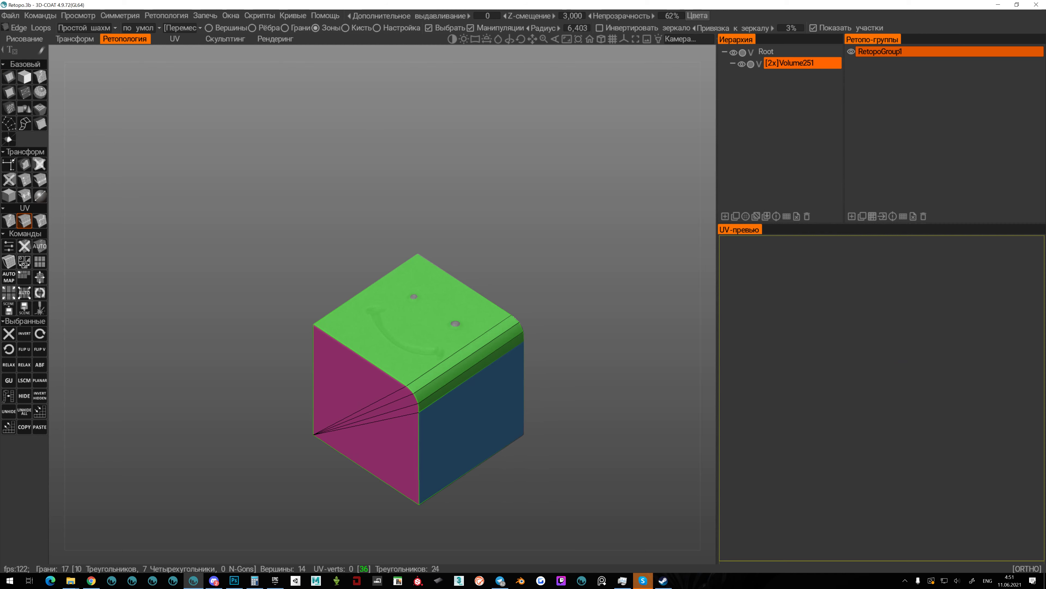
pyautogui.moveTo(418, 379)
pyautogui.mouseDown(button='middle')
pyautogui.moveTo(332, 253)
pyautogui.moveTo(374, 351)
pyautogui.mouseUp(button='middle')
pyautogui.scroll(3, 383, 303)
pyautogui.scroll(-3, 382, 303)
pyautogui.scroll(1, 382, 303)
pyautogui.moveTo(204, 16)
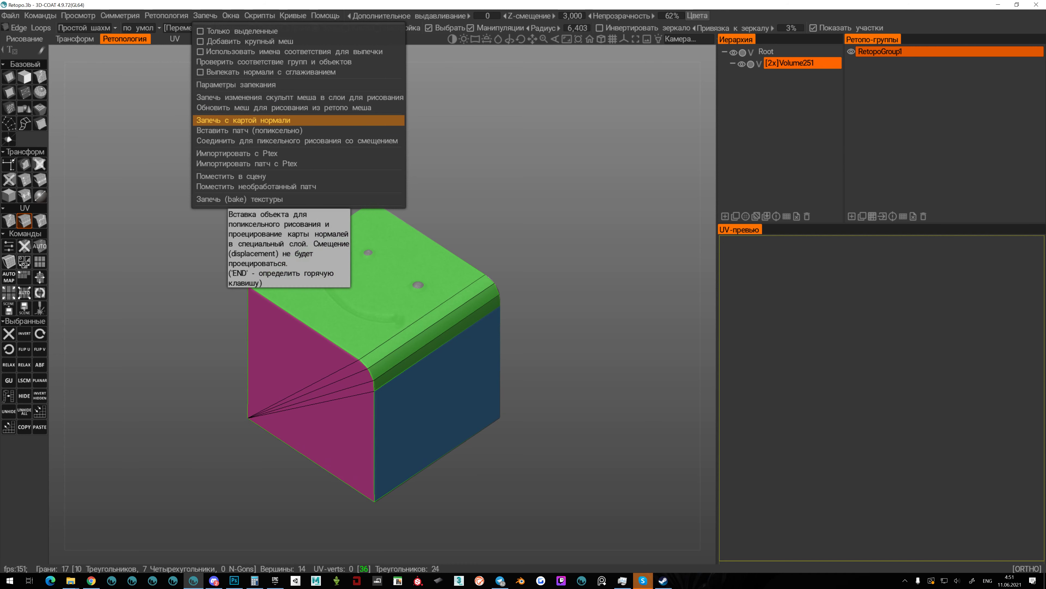
pyautogui.click(247, 120)
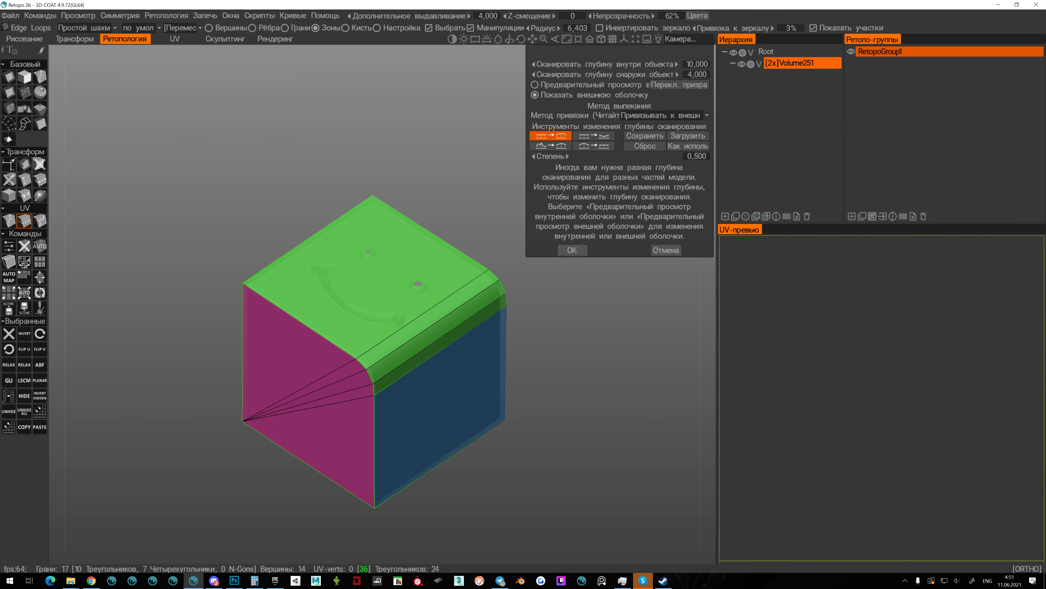
pyautogui.moveTo(605, 74); pyautogui.dragTo(671, 74)
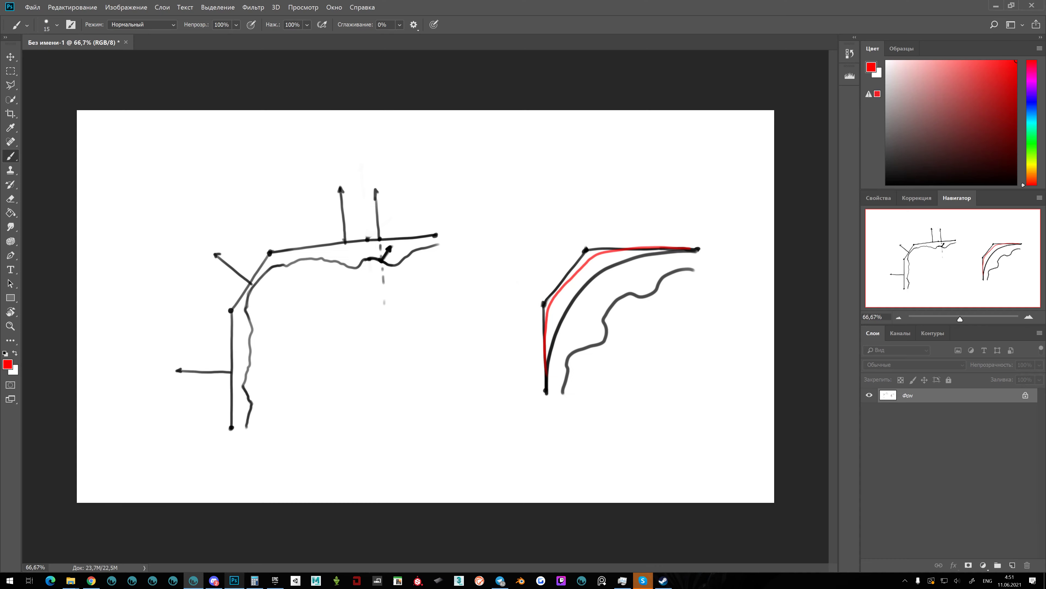
# Accept the scan depths and bake the cube for per-pixel painting with the Unity preset and 2048 × 2048 textures.
pyautogui.click(234, 580)
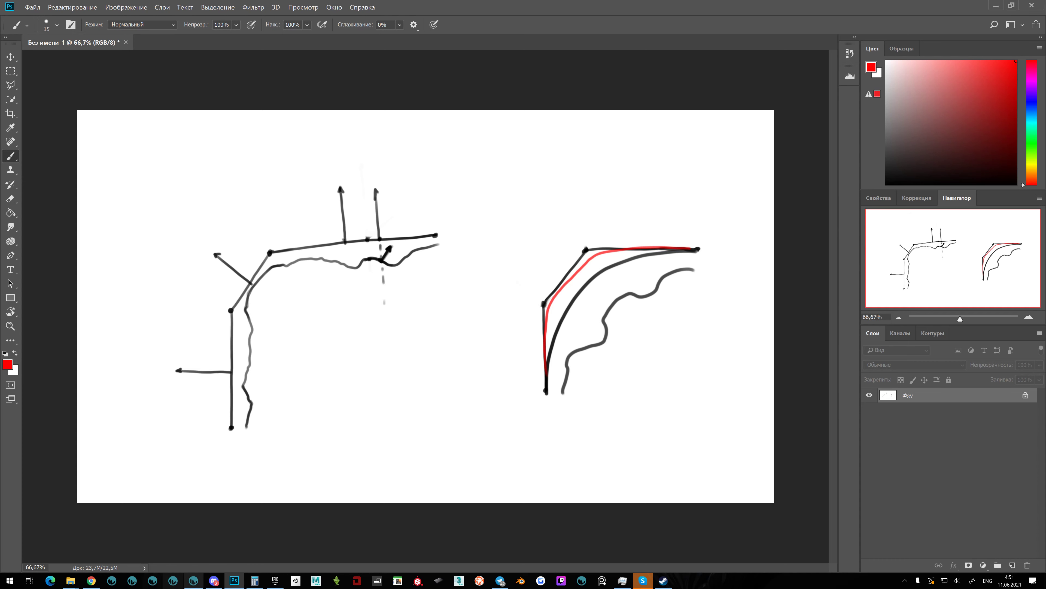
pyautogui.click(193, 581)
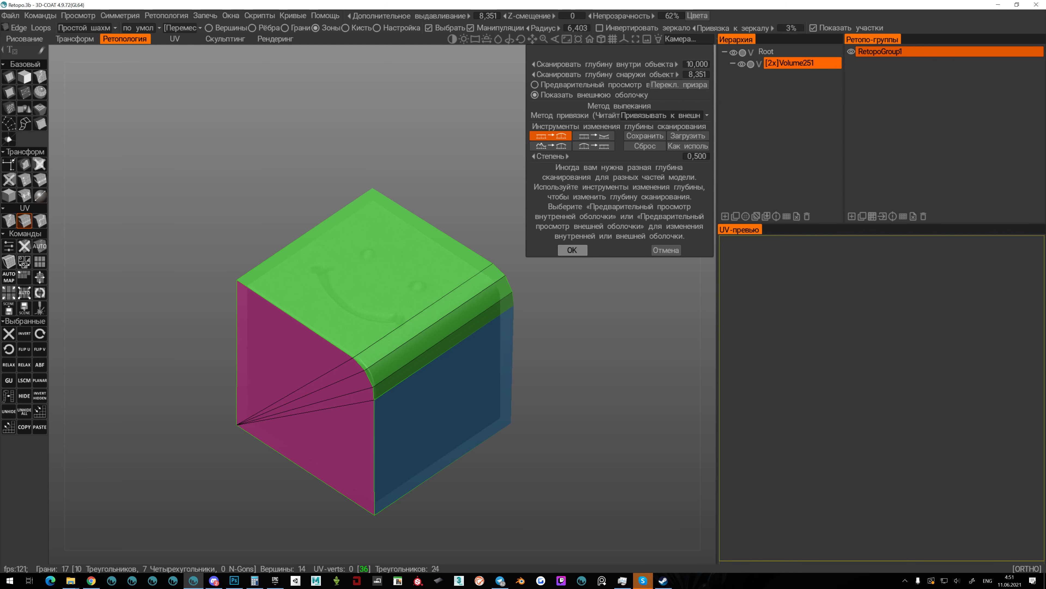
pyautogui.click(572, 250)
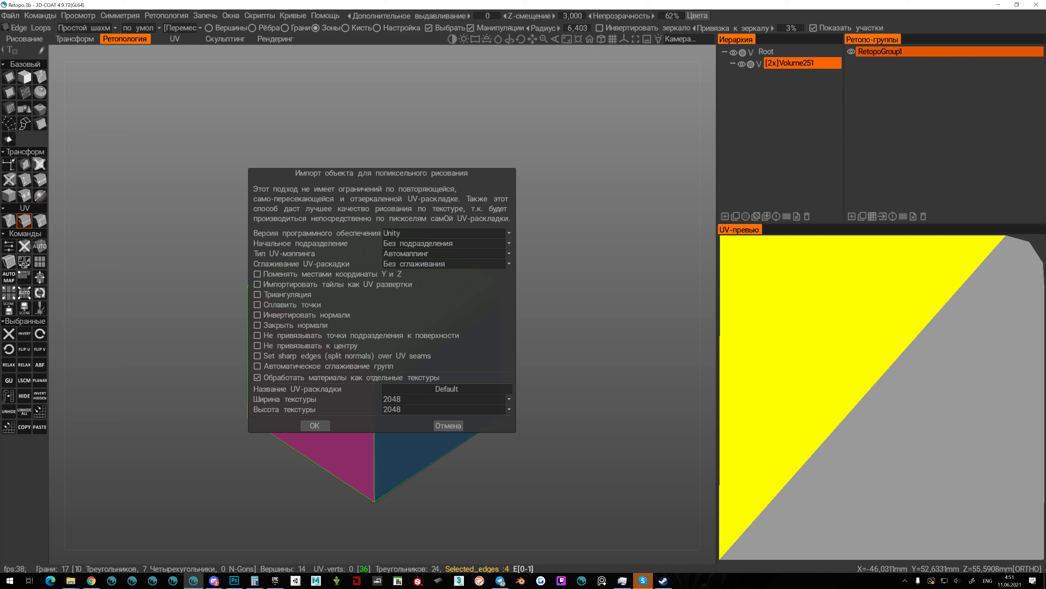
pyautogui.click(316, 425)
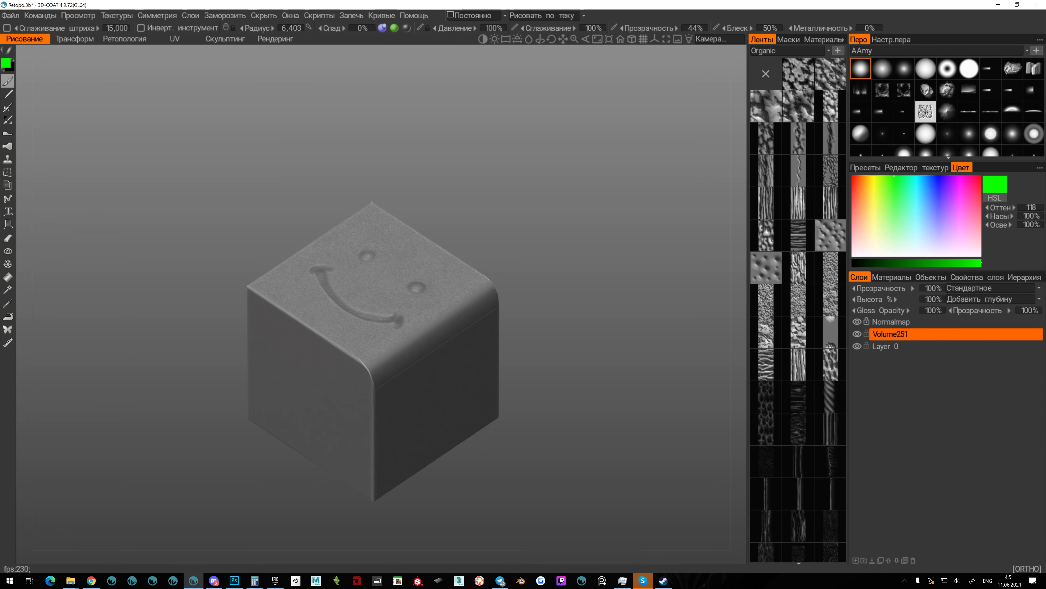
pyautogui.click(77, 16)
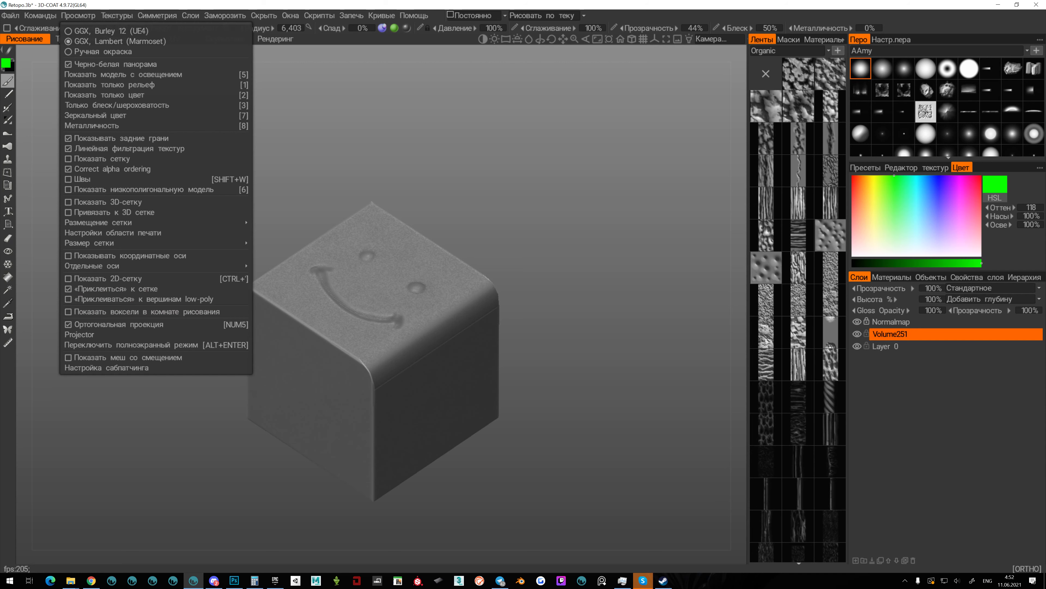
pyautogui.moveTo(362, 206); pyautogui.dragTo(412, 239)
pyautogui.moveTo(412, 239); pyautogui.dragTo(349, 263, button='middle')
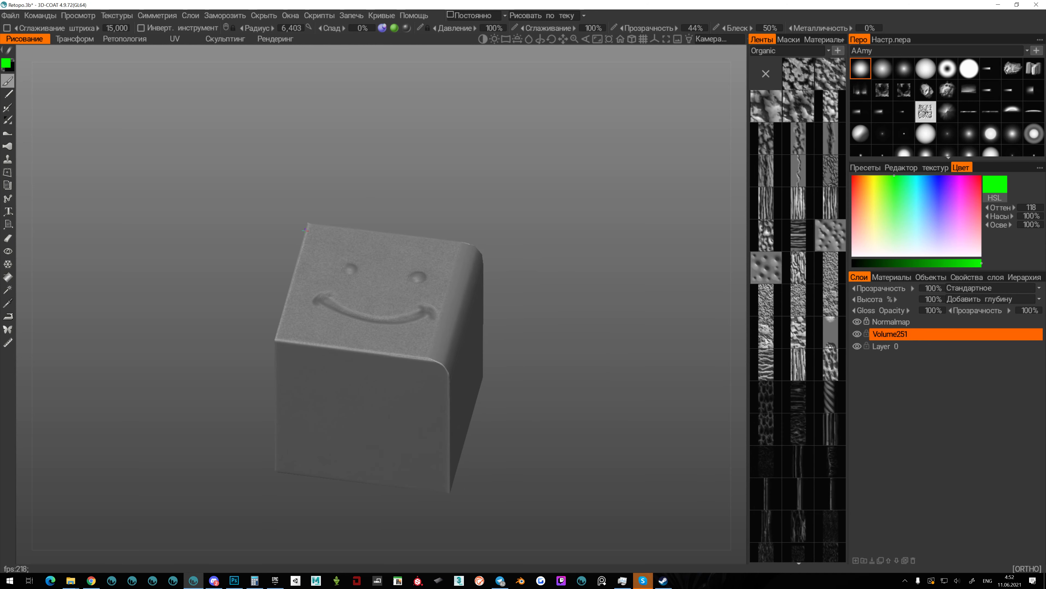
# Show the texture editor with the cube's UV islands and enlarge its panel by widening it and shrinking the neighbouring panels.
pyautogui.moveTo(349, 263); pyautogui.dragTo(349, 289, button='right')
pyautogui.click(916, 167)
pyautogui.moveTo(1009, 270); pyautogui.dragTo(1009, 345)
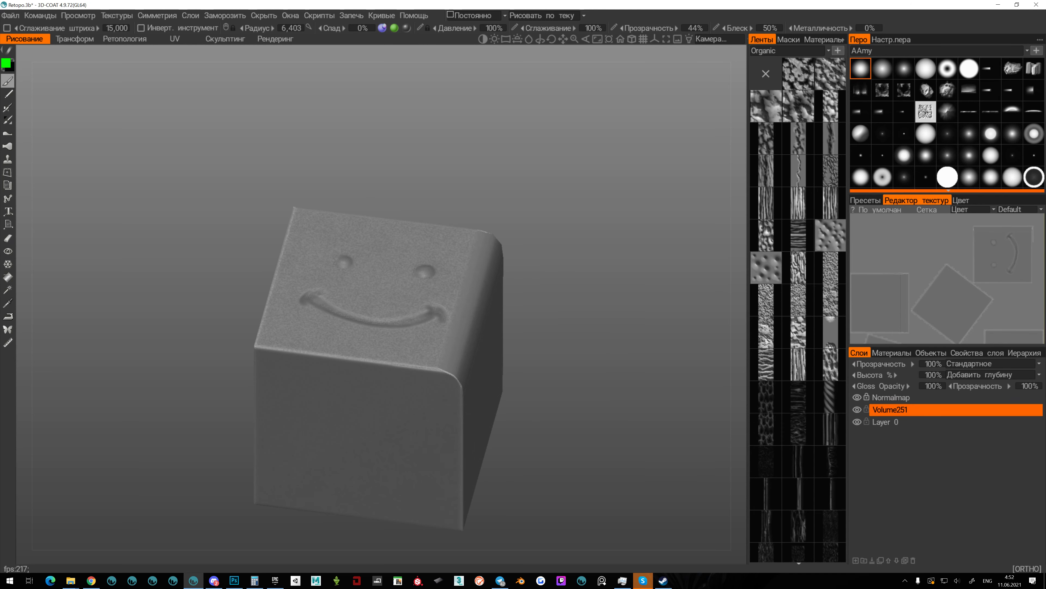
pyautogui.moveTo(1009, 191); pyautogui.dragTo(1009, 72)
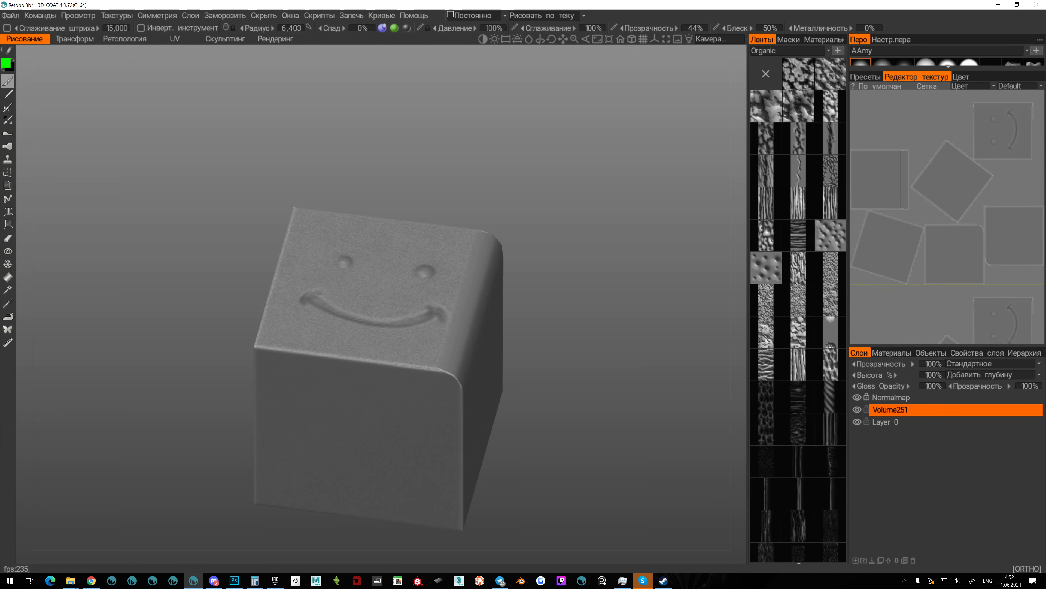
pyautogui.moveTo(848, 248); pyautogui.dragTo(637, 247)
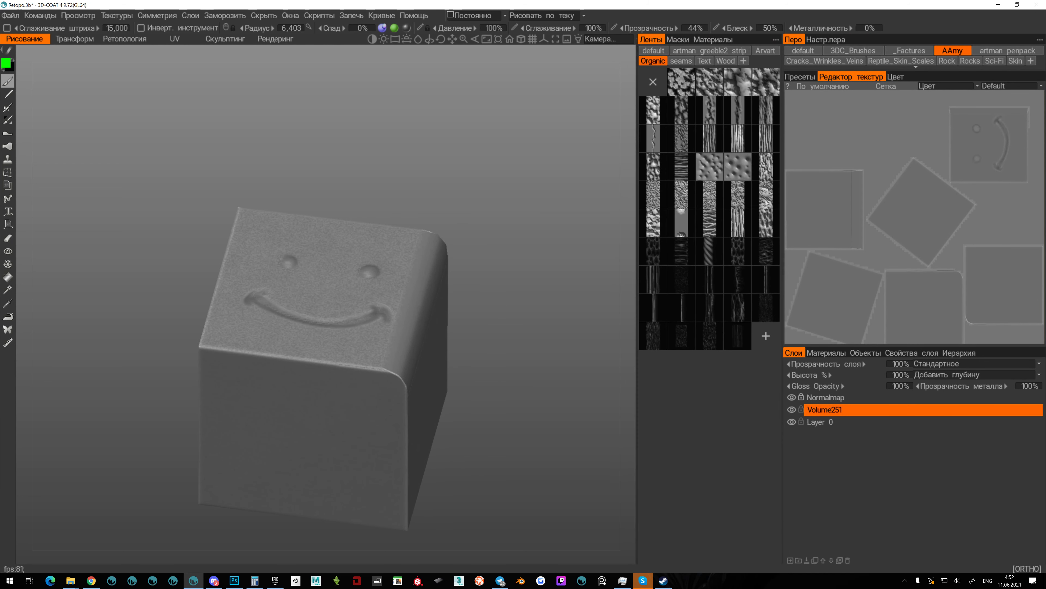
pyautogui.moveTo(782, 247); pyautogui.dragTo(721, 247)
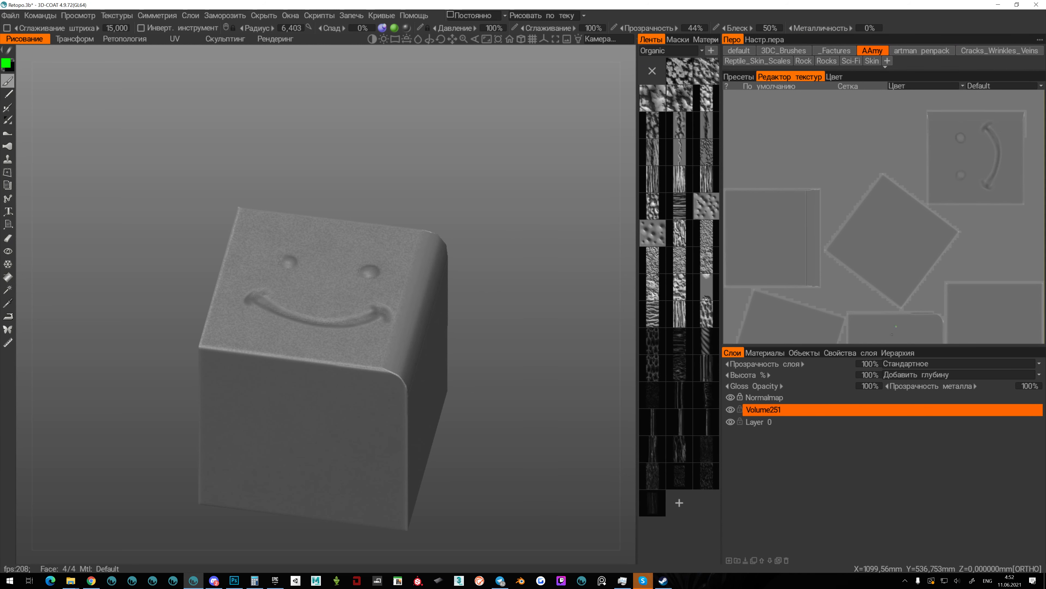
pyautogui.moveTo(833, 345); pyautogui.dragTo(833, 441)
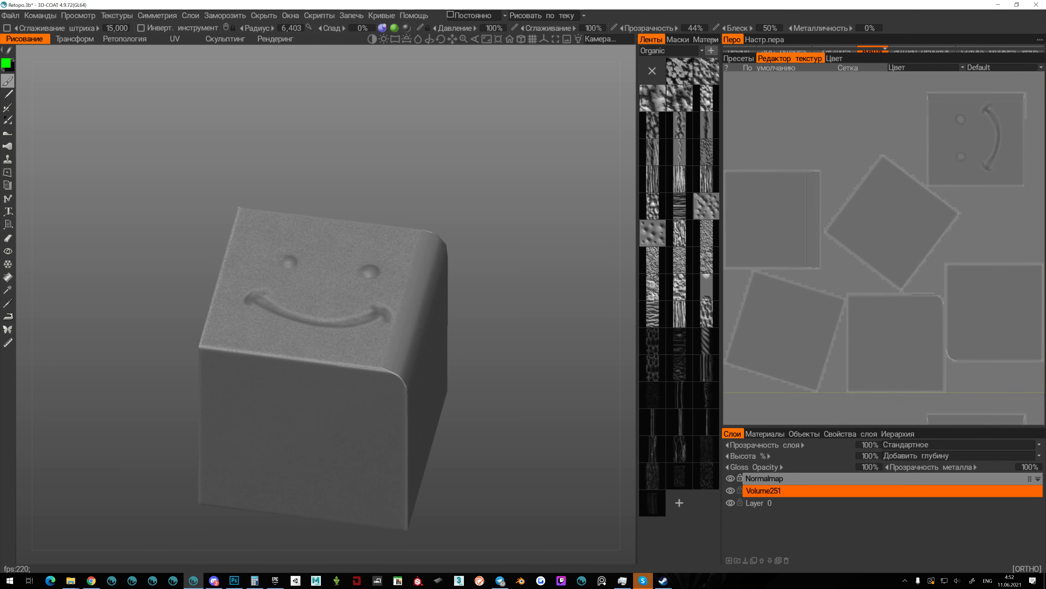
# Hide the Normalmap and Volume251 layers and inspect the bare low-poly cube's shading from several angles.
pyautogui.click(893, 478)
pyautogui.click(912, 444)
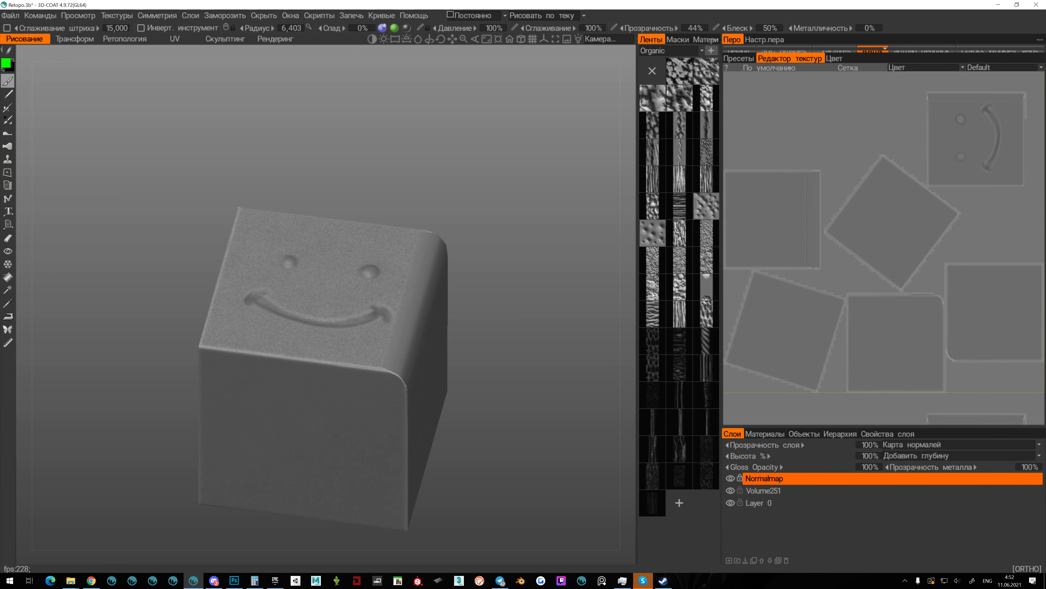
pyautogui.click(730, 478)
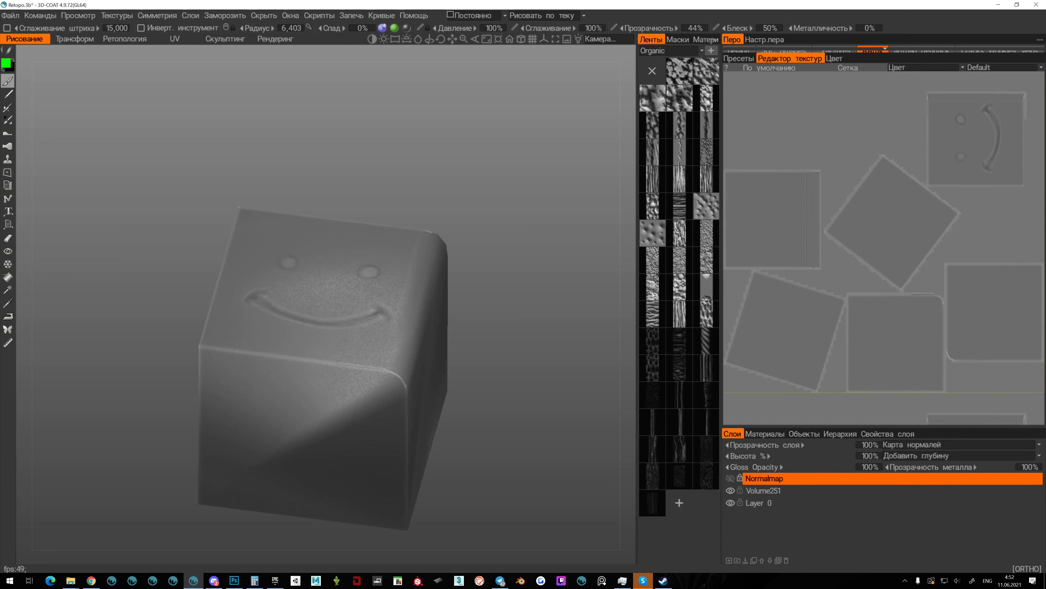
pyautogui.click(730, 490)
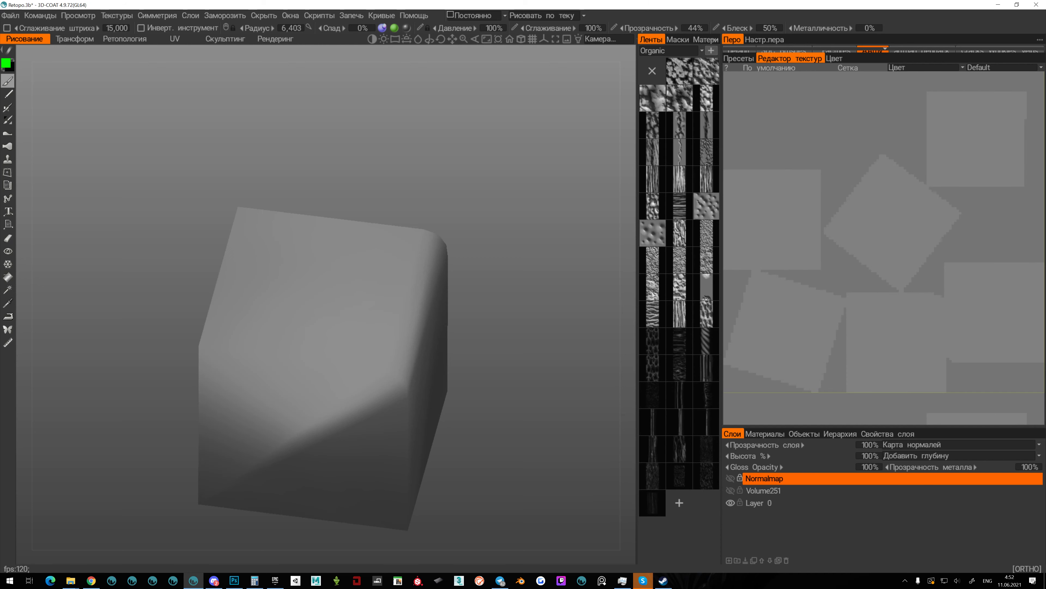
pyautogui.moveTo(283, 214)
pyautogui.keyDown('alt'); pyautogui.mouseDown()
pyautogui.moveTo(181, 198)
pyautogui.moveTo(322, 178)
pyautogui.moveTo(318, 148)
pyautogui.moveTo(206, 194)
pyautogui.moveTo(222, 222)
pyautogui.moveTo(283, 214)
pyautogui.mouseUp(); pyautogui.keyUp('alt')
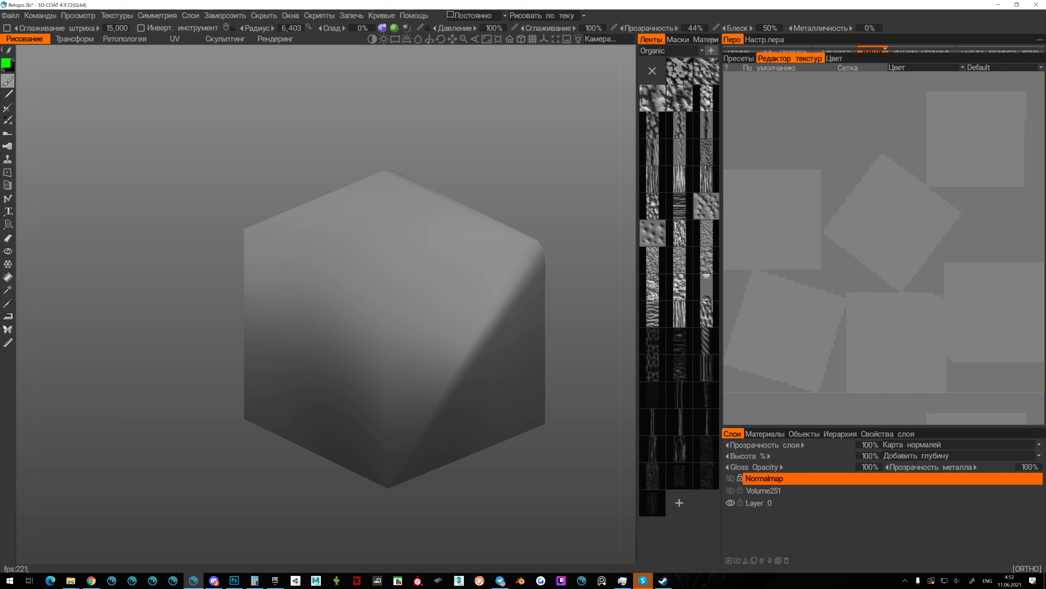
pyautogui.click(804, 433)
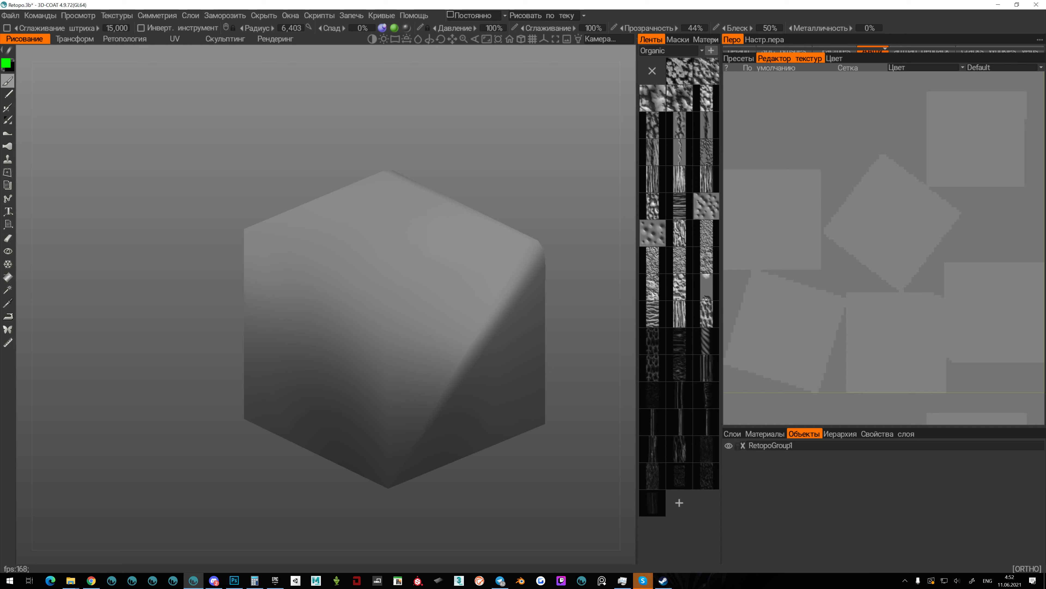
pyautogui.click(733, 433)
pyautogui.moveTo(282, 216)
pyautogui.keyDown('alt'); pyautogui.mouseDown()
pyautogui.moveTo(152, 215)
pyautogui.moveTo(183, 216)
pyautogui.mouseUp(); pyautogui.keyUp('alt')
pyautogui.keyDown('alt'); pyautogui.moveTo(294, 370); pyautogui.dragTo(317, 302, button='middle'); pyautogui.keyUp('alt')
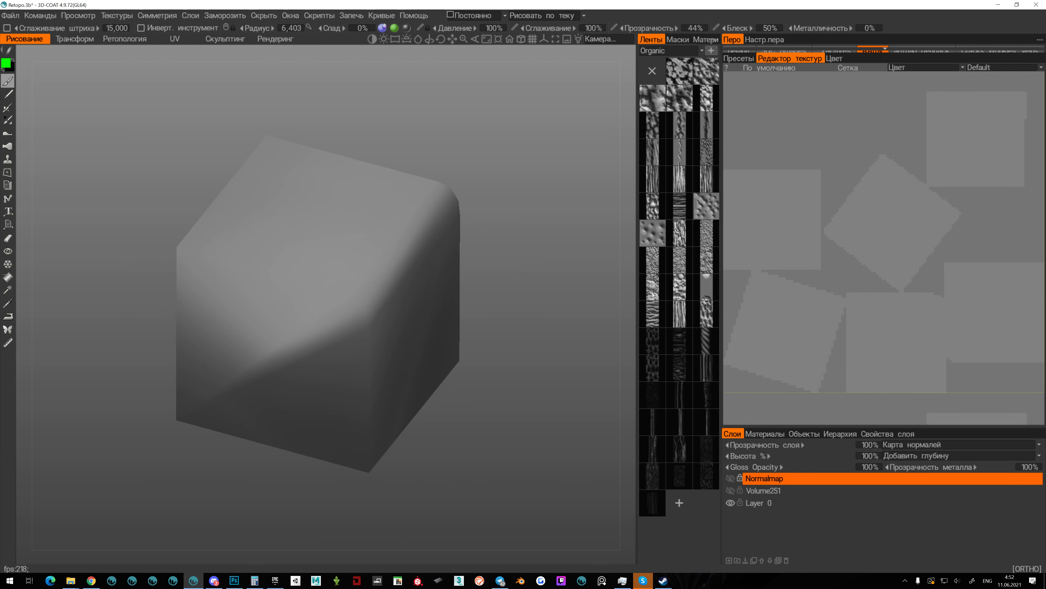
# Show the Normalmap layer again and display the normals (Нормали) channel in the texture editor.
pyautogui.click(730, 478)
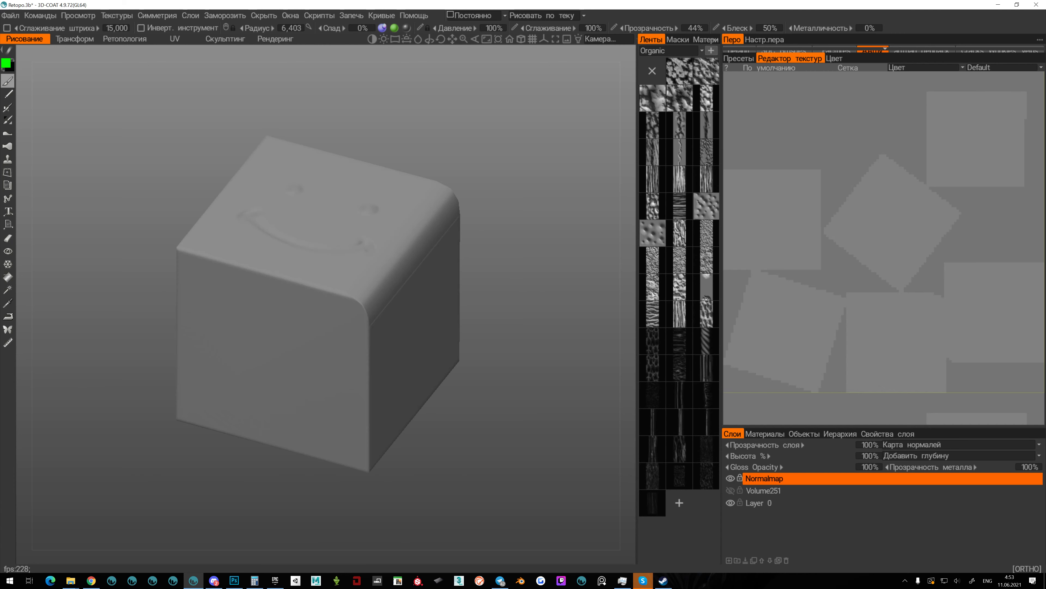
pyautogui.moveTo(306, 149)
pyautogui.keyDown('alt'); pyautogui.mouseDown()
pyautogui.moveTo(317, 268)
pyautogui.moveTo(342, 70)
pyautogui.moveTo(198, 77)
pyautogui.moveTo(331, 68)
pyautogui.moveTo(306, 58)
pyautogui.moveTo(306, 173)
pyautogui.mouseUp(); pyautogui.keyUp('alt')
pyautogui.keyDown('alt'); pyautogui.moveTo(306, 173); pyautogui.dragTo(267, 255, button='middle'); pyautogui.keyUp('alt')
pyautogui.scroll(2, 326, 305)
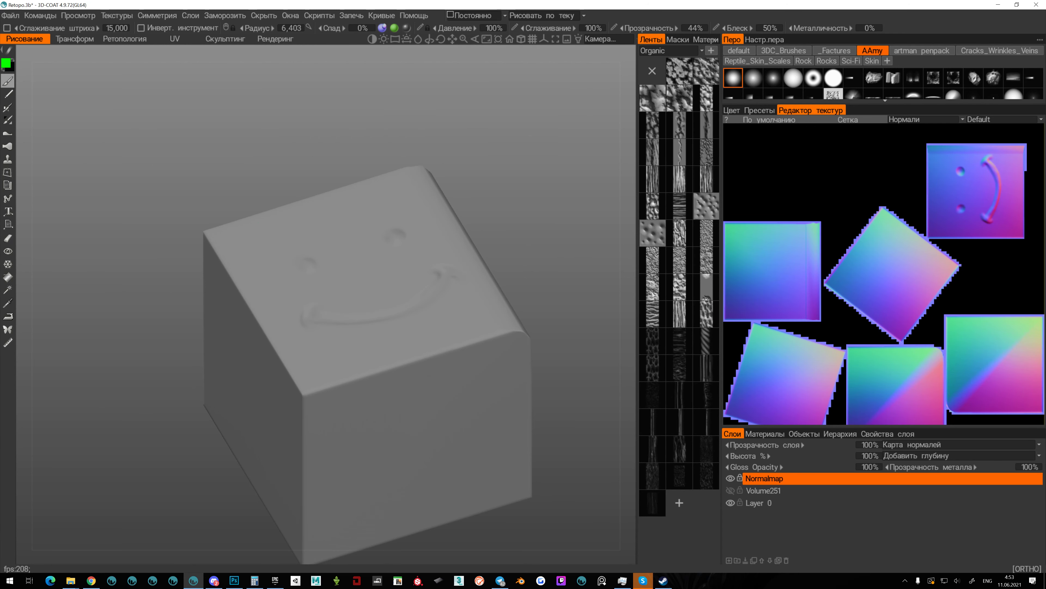
pyautogui.moveTo(892, 356)
pyautogui.mouseDown(button='middle')
pyautogui.moveTo(882, 313)
pyautogui.moveTo(884, 337)
pyautogui.mouseUp(button='middle')
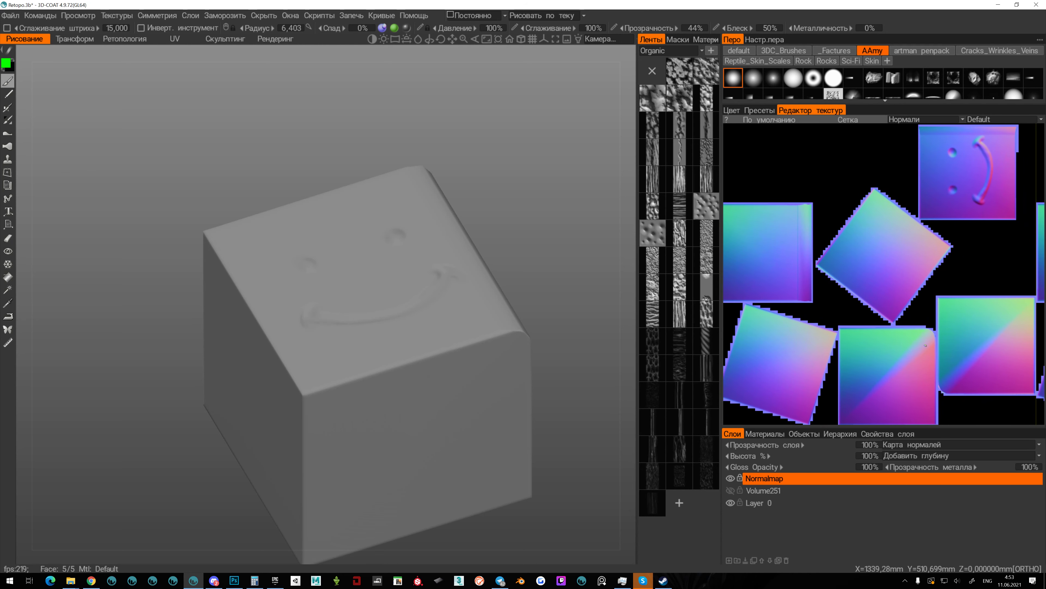
pyautogui.moveTo(882, 373)
pyautogui.mouseDown(button='middle')
pyautogui.moveTo(896, 340)
pyautogui.moveTo(905, 355)
pyautogui.moveTo(944, 367)
pyautogui.moveTo(874, 368)
pyautogui.mouseUp(button='middle')
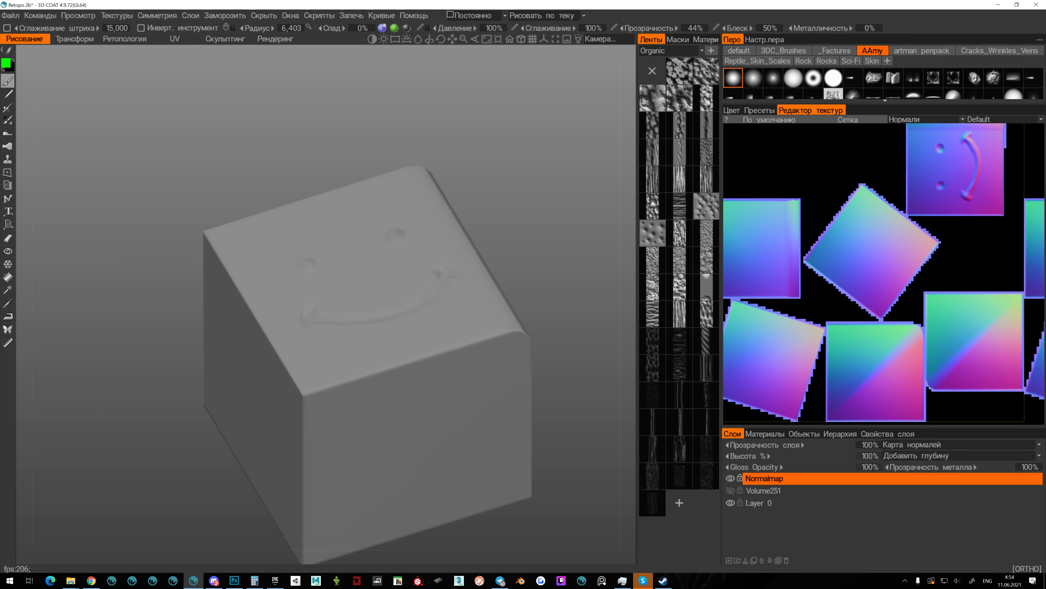
# Compare the cube and its UV islands with the Normalmap layer hidden and shown.
pyautogui.click(731, 478)
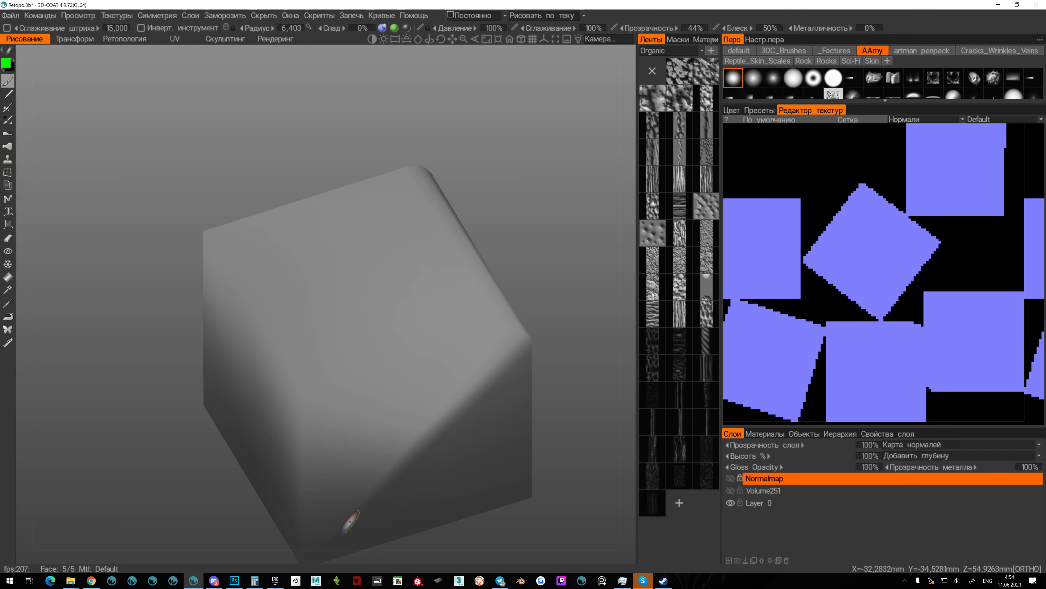
pyautogui.moveTo(371, 363); pyautogui.dragTo(381, 288, button='middle')
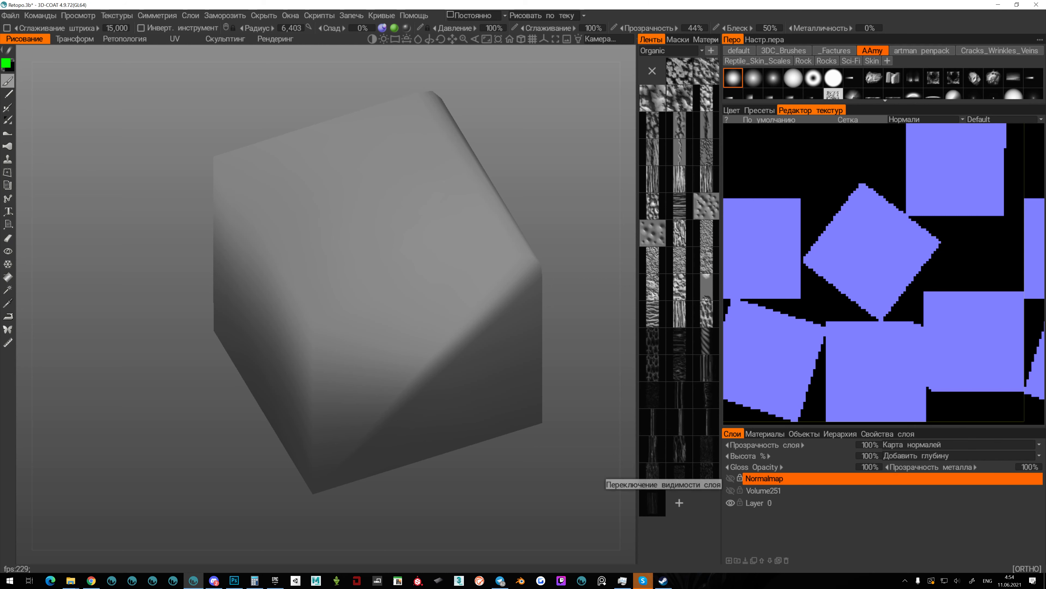
pyautogui.click(730, 478)
pyautogui.moveTo(873, 305); pyautogui.dragTo(817, 389, button='middle')
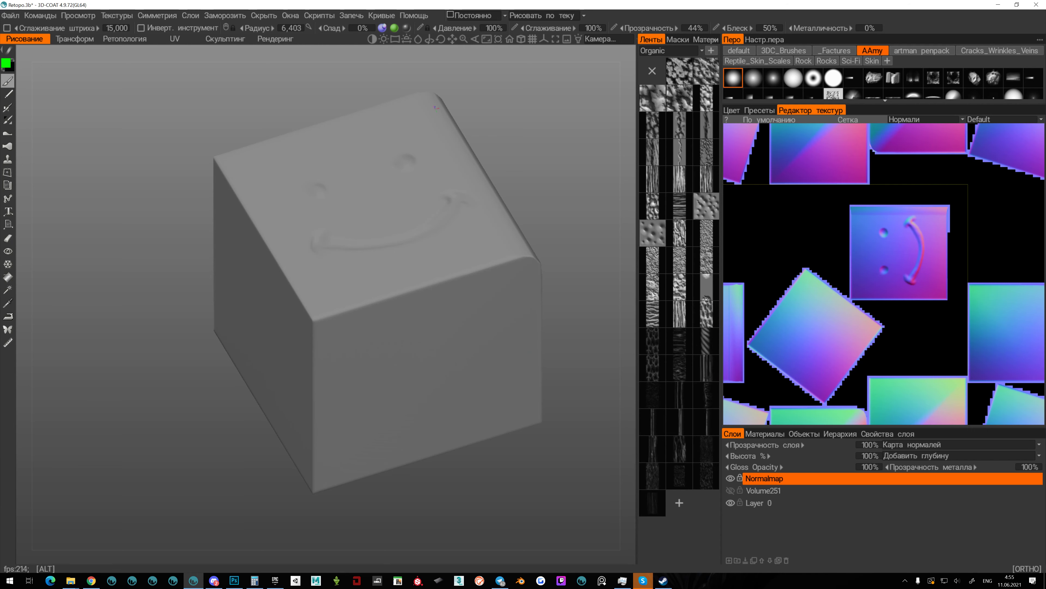
# Examine the cube's baked rounded edge from the front and up close, along with its islands in the normal map.
pyautogui.keyDown('alt'); pyautogui.moveTo(539, 348); pyautogui.dragTo(455, 404); pyautogui.keyUp('alt')
pyautogui.keyDown('alt'); pyautogui.moveTo(436, 109); pyautogui.dragTo(538, 83); pyautogui.keyUp('alt')
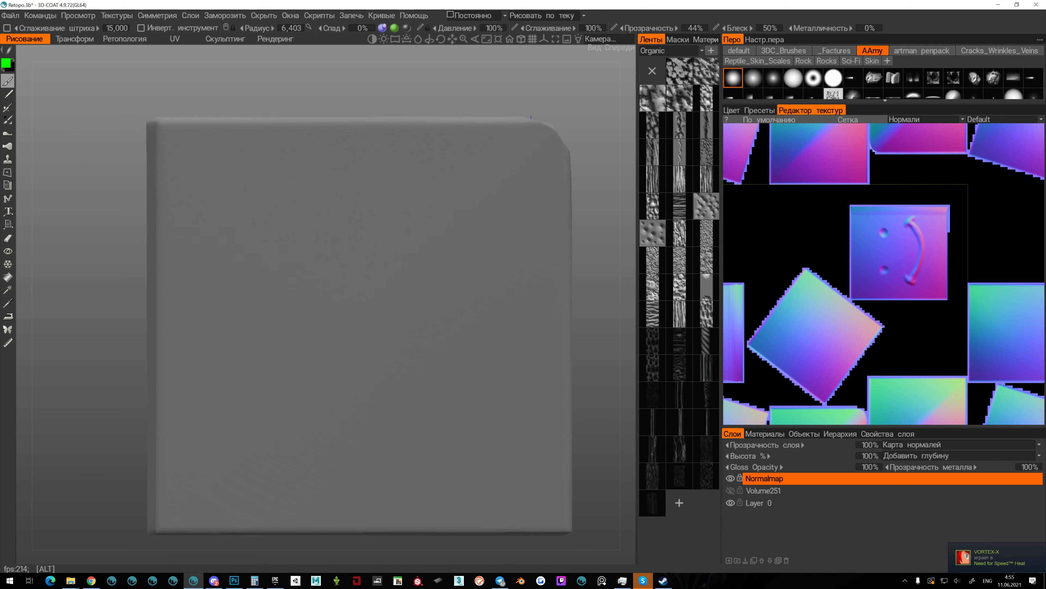
pyautogui.keyDown('alt'); pyautogui.moveTo(525, 123); pyautogui.dragTo(388, 279, button='middle'); pyautogui.keyUp('alt')
pyautogui.keyDown('alt'); pyautogui.moveTo(387, 280); pyautogui.dragTo(424, 266, button='right'); pyautogui.keyUp('alt')
pyautogui.keyDown('alt'); pyautogui.moveTo(424, 264); pyautogui.dragTo(440, 241); pyautogui.keyUp('alt')
pyautogui.keyDown('alt'); pyautogui.moveTo(428, 249); pyautogui.dragTo(412, 247, button='middle'); pyautogui.keyUp('alt')
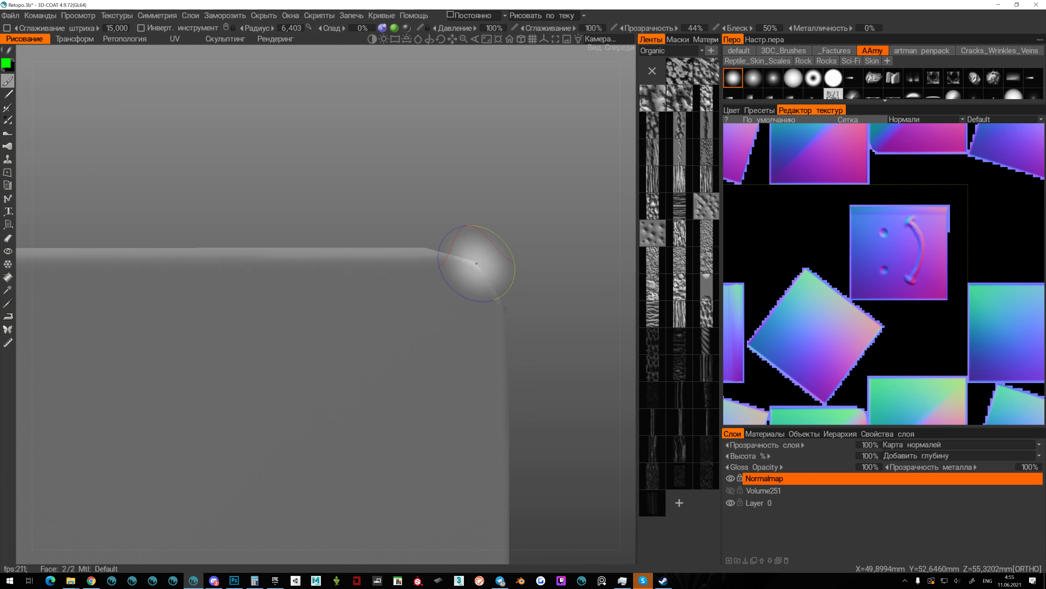
pyautogui.moveTo(440, 268)
pyautogui.keyDown('alt'); pyautogui.mouseDown()
pyautogui.moveTo(383, 289)
pyautogui.moveTo(439, 262)
pyautogui.moveTo(316, 280)
pyautogui.mouseUp(); pyautogui.keyUp('alt')
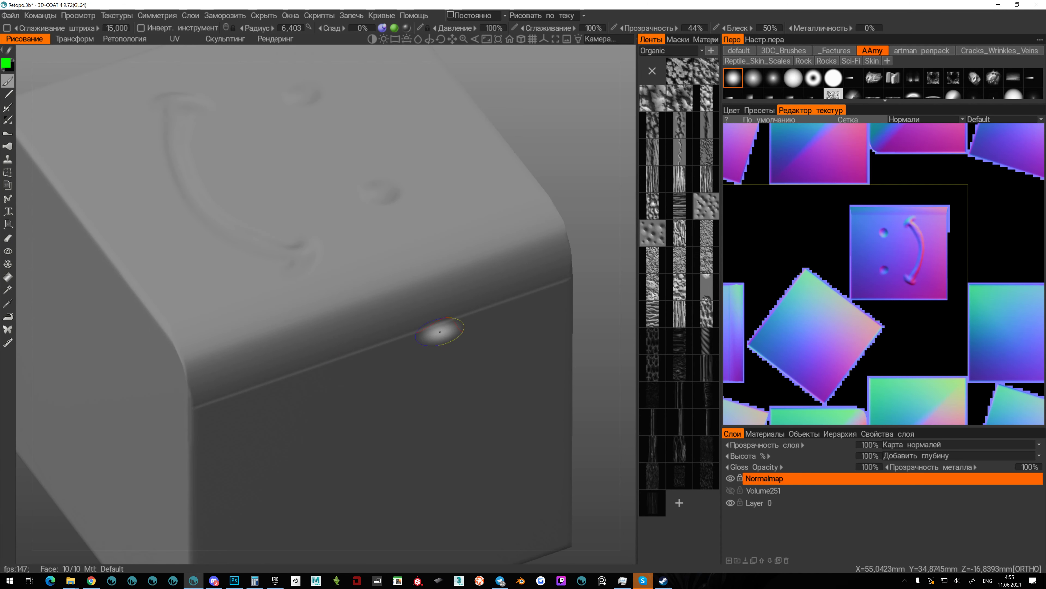
pyautogui.keyDown('alt'); pyautogui.moveTo(861, 211); pyautogui.dragTo(1006, 138, button='middle'); pyautogui.keyUp('alt')
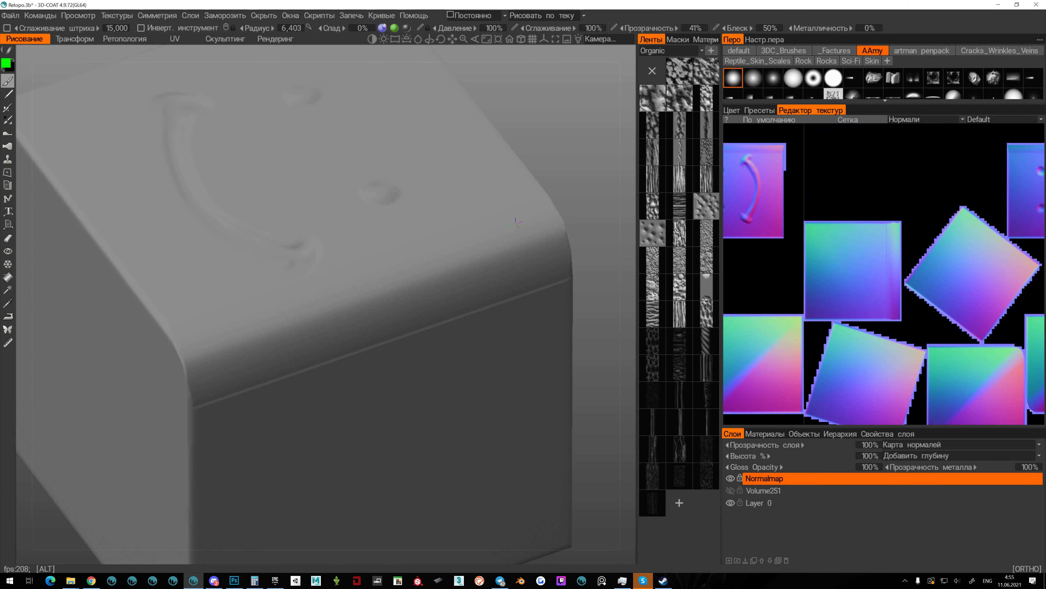
pyautogui.keyDown('alt'); pyautogui.moveTo(815, 391); pyautogui.dragTo(730, 346, button='middle'); pyautogui.keyUp('alt')
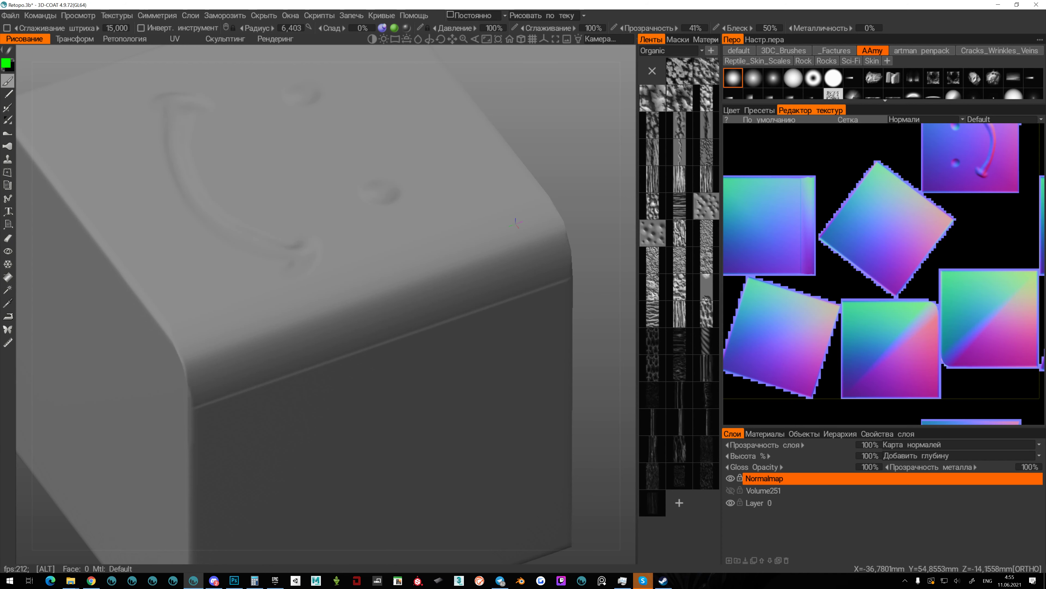
pyautogui.scroll(-3, 323, 304)
pyautogui.moveTo(515, 288); pyautogui.dragTo(552, 301)
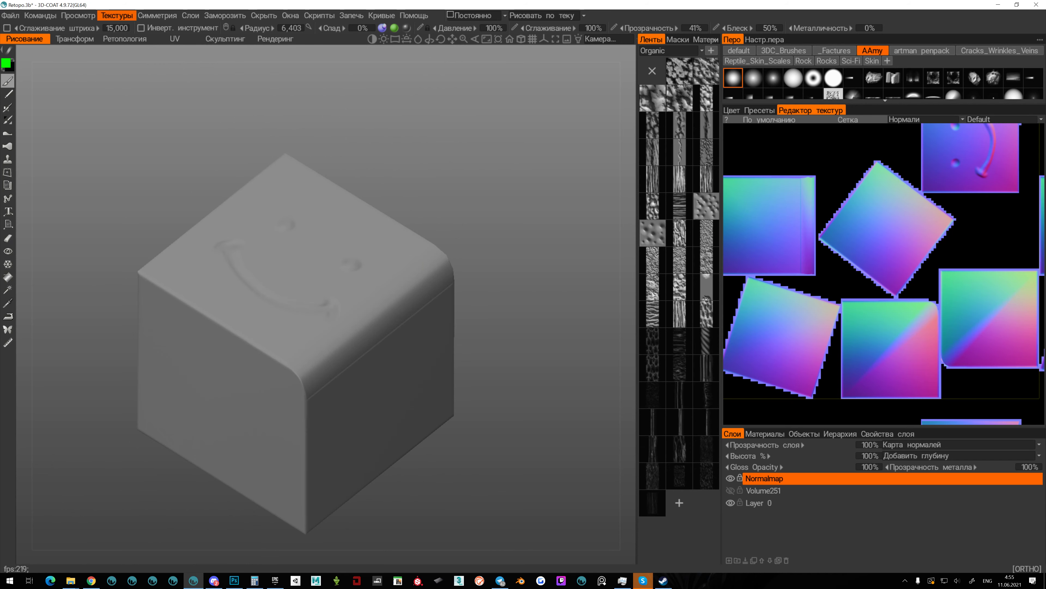
# Open the program's import/export options, review the normal calculation methods and select Unity as the normal map software preset.
pyautogui.click(117, 15)
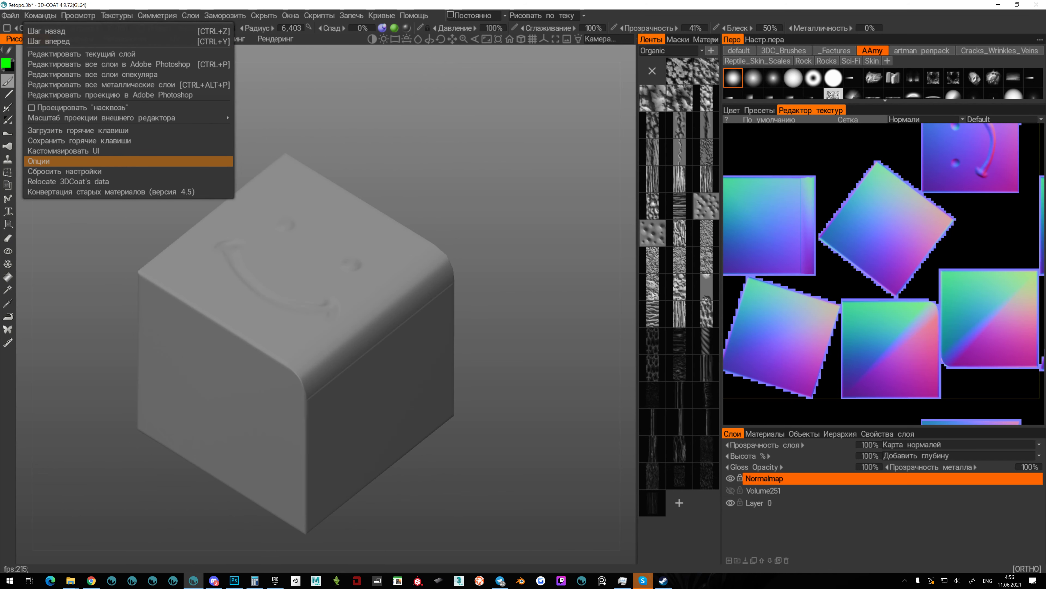
pyautogui.click(50, 161)
pyautogui.moveTo(412, 112); pyautogui.dragTo(543, 74)
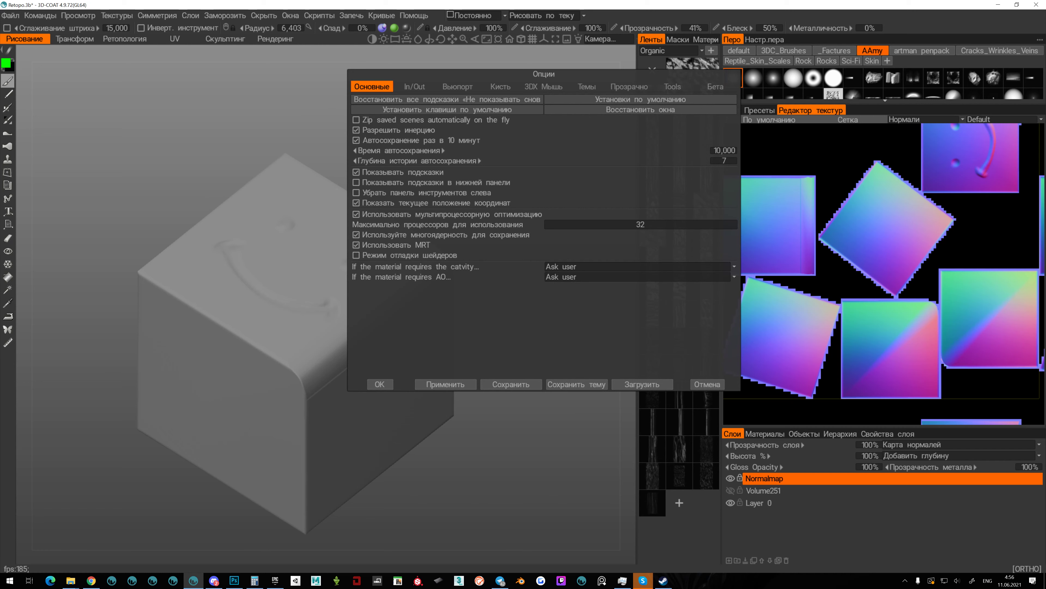
pyautogui.click(414, 86)
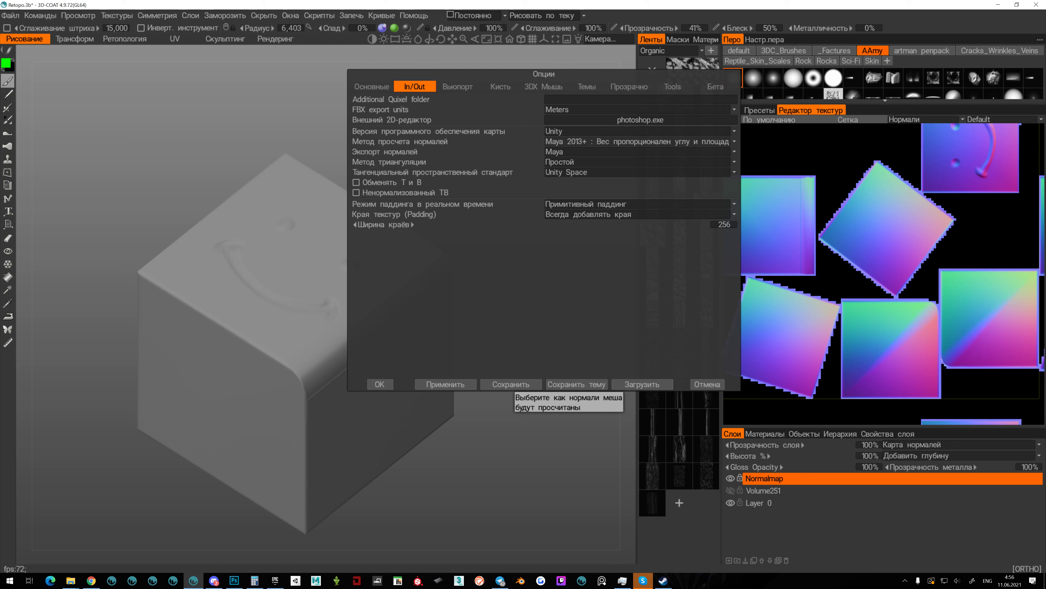
pyautogui.click(638, 141)
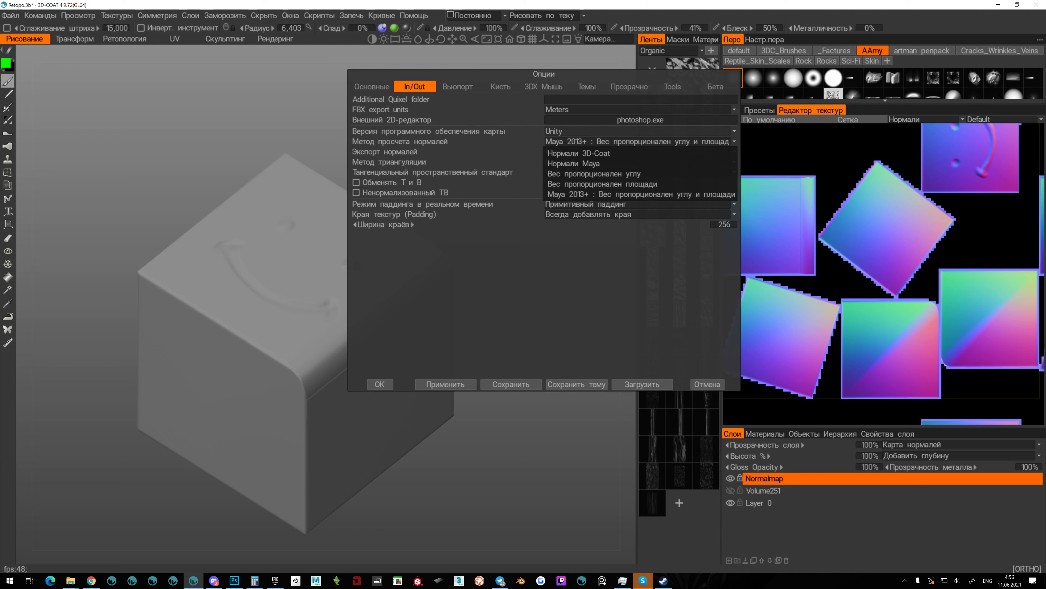
pyautogui.click(615, 131)
pyautogui.click(557, 215)
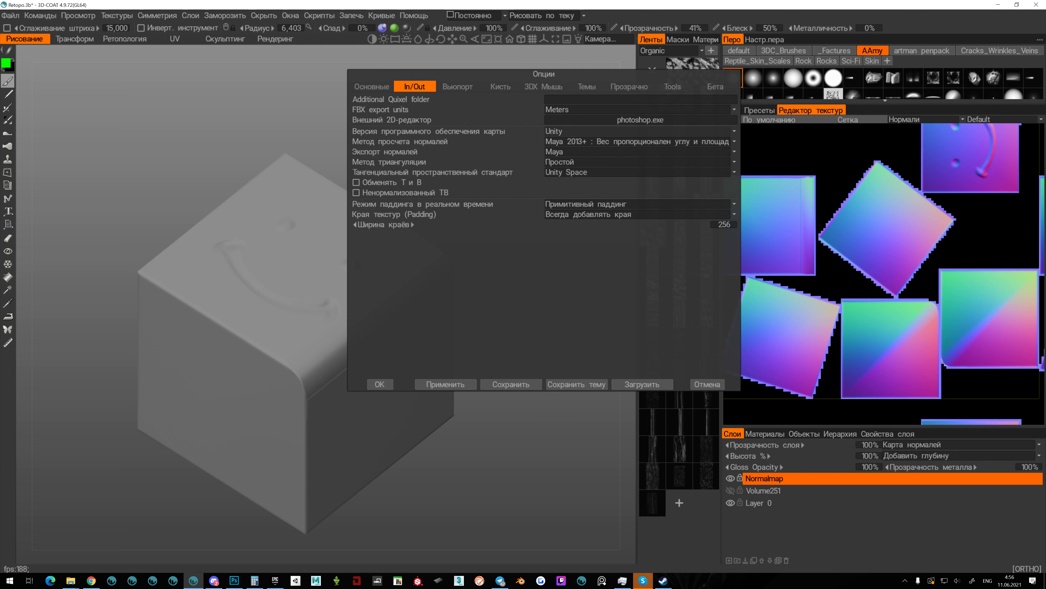
pyautogui.click(615, 131)
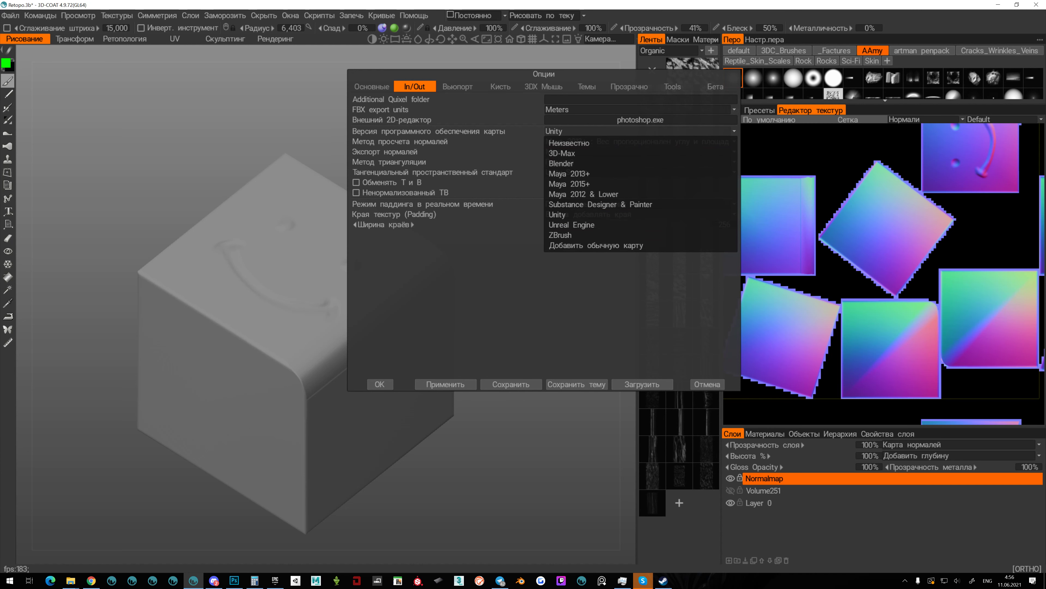
pyautogui.click(615, 214)
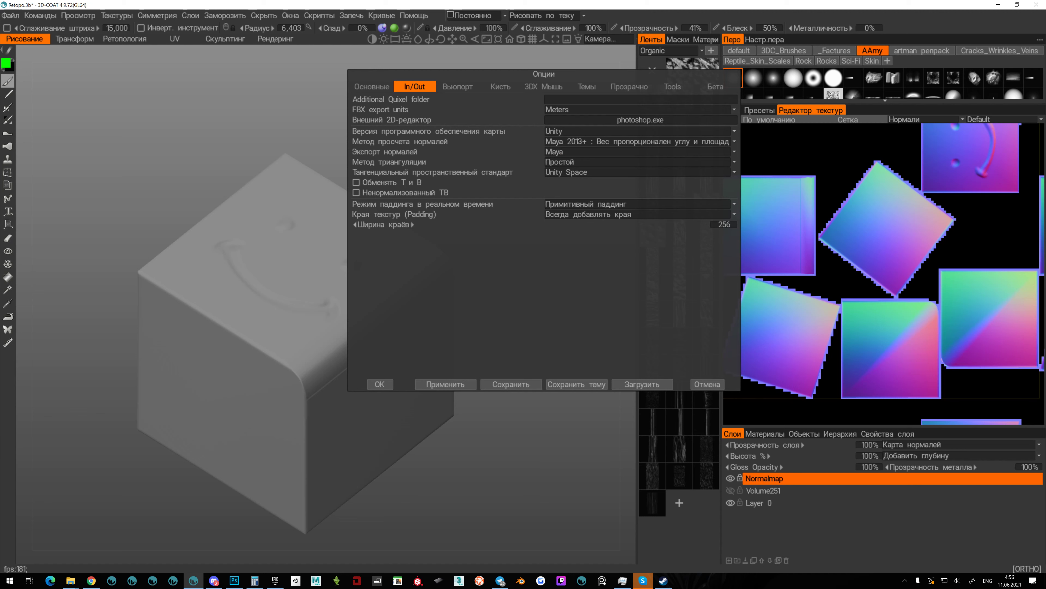
# Set the normal calculation method to "Вес пропорционален углу", apply the options and inspect the cube's front face shading.
pyautogui.click(700, 141)
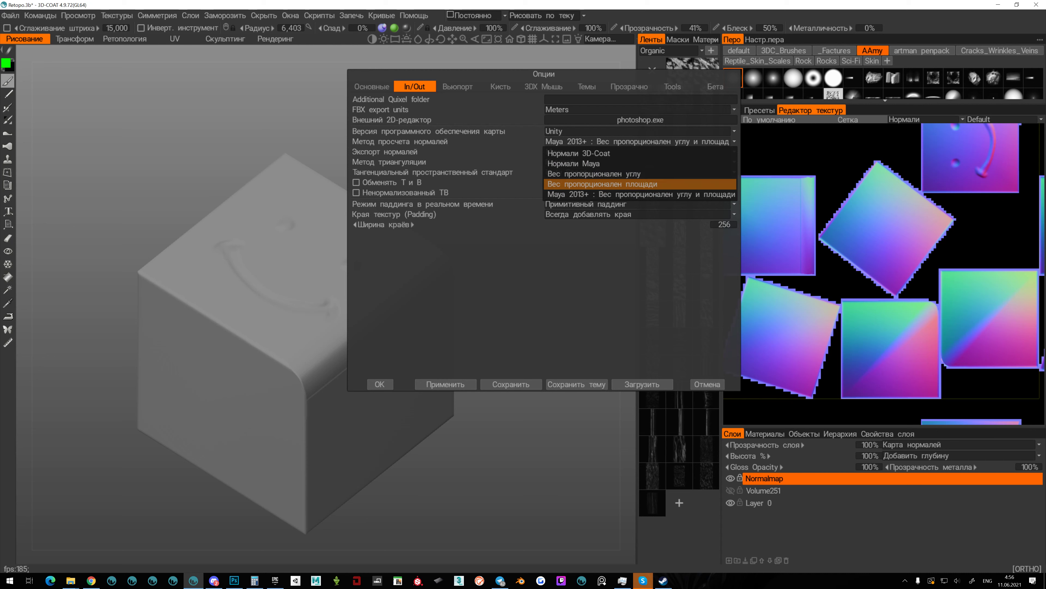
pyautogui.click(659, 174)
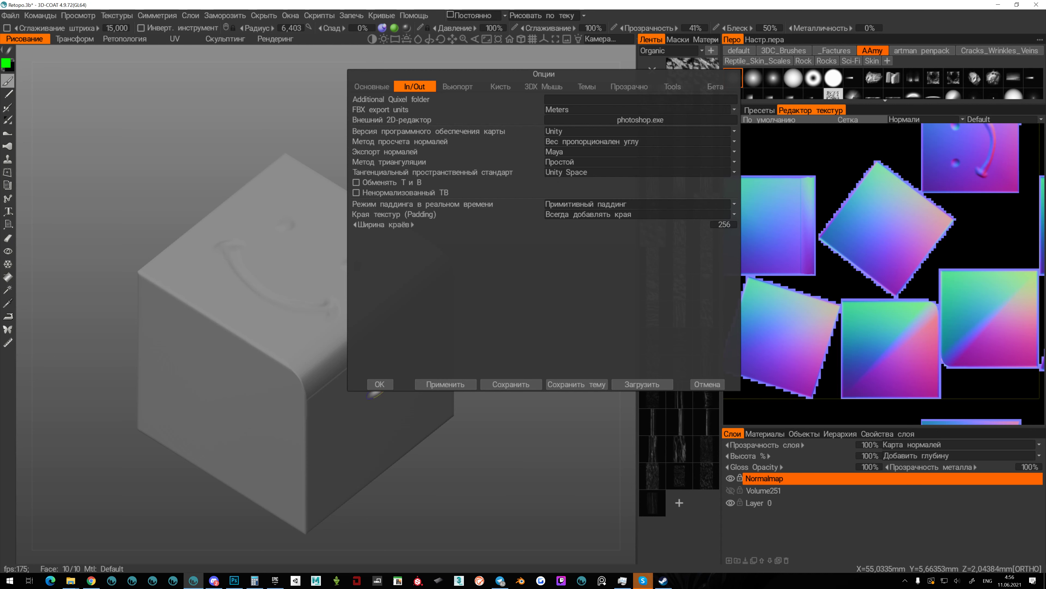
pyautogui.click(379, 383)
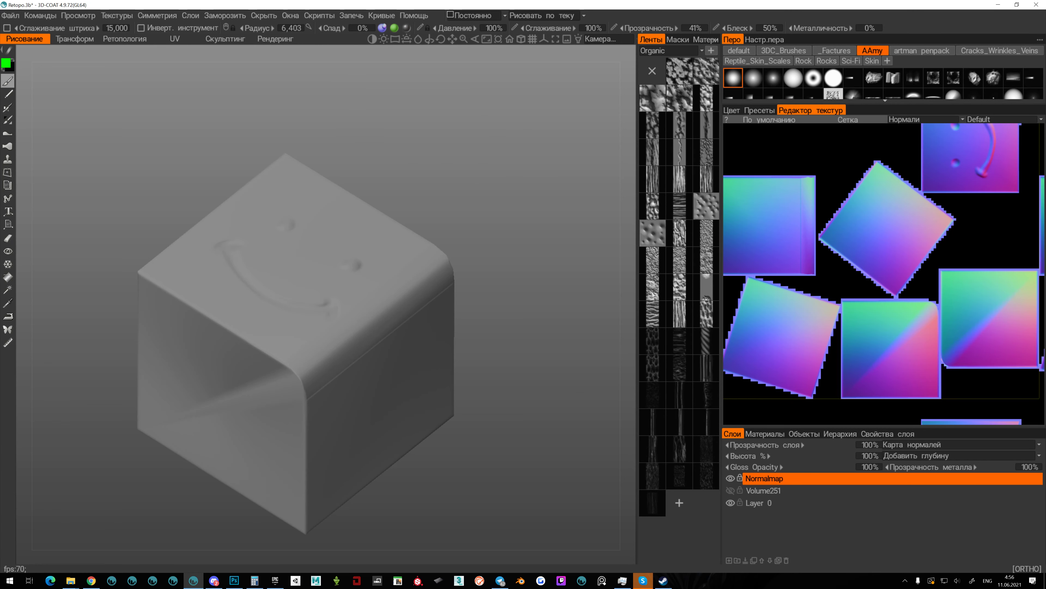
pyautogui.moveTo(494, 338); pyautogui.dragTo(552, 252)
pyautogui.moveTo(276, 402); pyautogui.dragTo(352, 313, button='middle')
pyautogui.scroll(3, 346, 305)
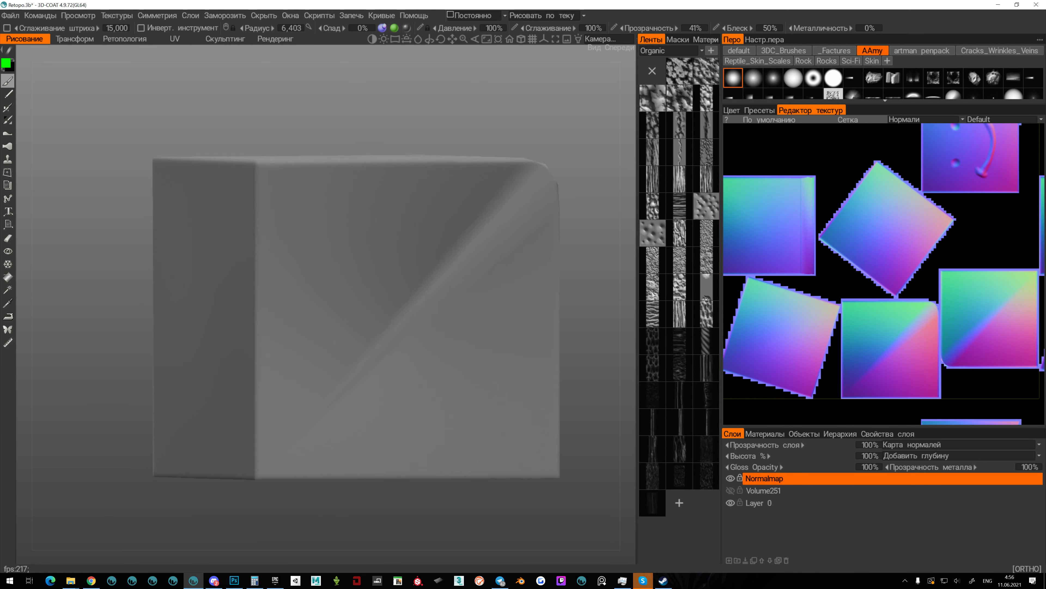
# Inspect the cube's front-face triangulation in wireframe, and hide the Normalmap layer to examine the low-poly shading without the baked normals.
pyautogui.moveTo(610, 281); pyautogui.dragTo(577, 325)
pyautogui.press('w')
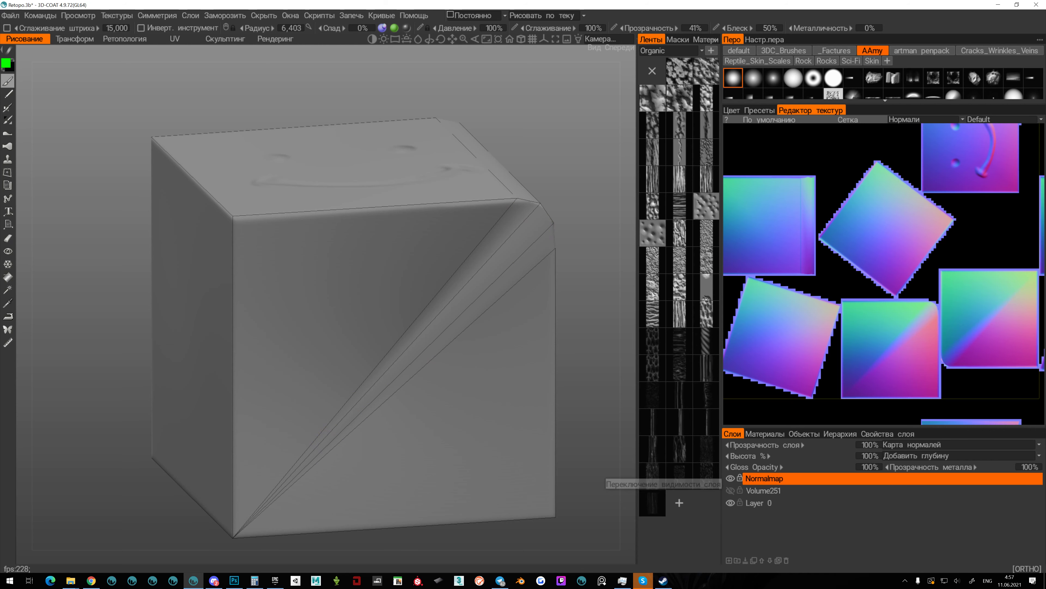
pyautogui.click(730, 478)
pyautogui.moveTo(622, 339)
pyautogui.mouseDown()
pyautogui.moveTo(574, 380)
pyautogui.moveTo(594, 382)
pyautogui.mouseUp()
pyautogui.press('w')
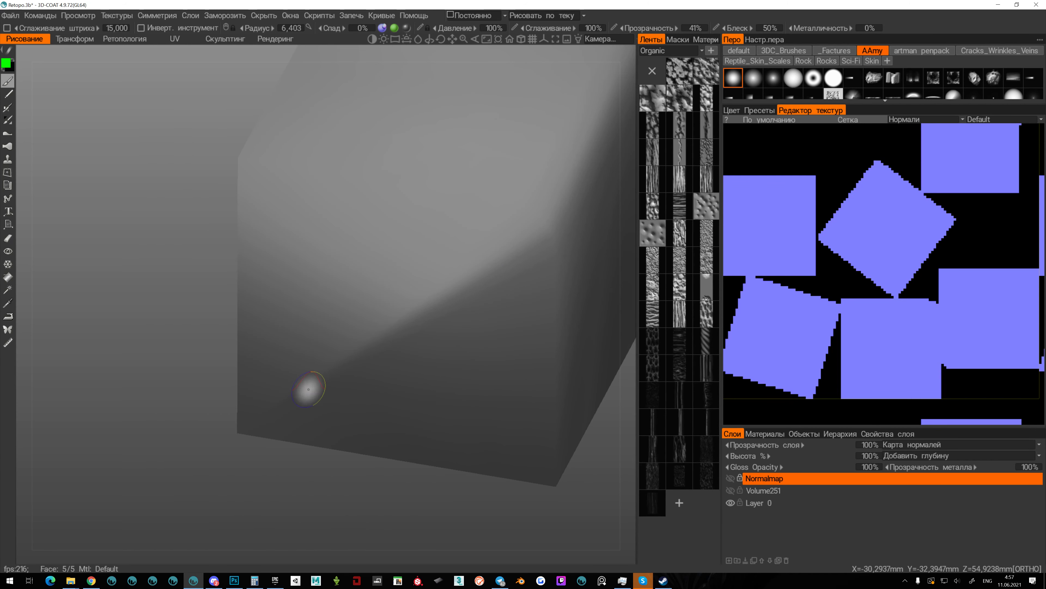
pyautogui.keyDown('alt'); pyautogui.moveTo(332, 371); pyautogui.dragTo(479, 308, button='right'); pyautogui.keyUp('alt')
pyautogui.moveTo(479, 308); pyautogui.dragTo(456, 364, button='middle')
pyautogui.scroll(2, 455, 364)
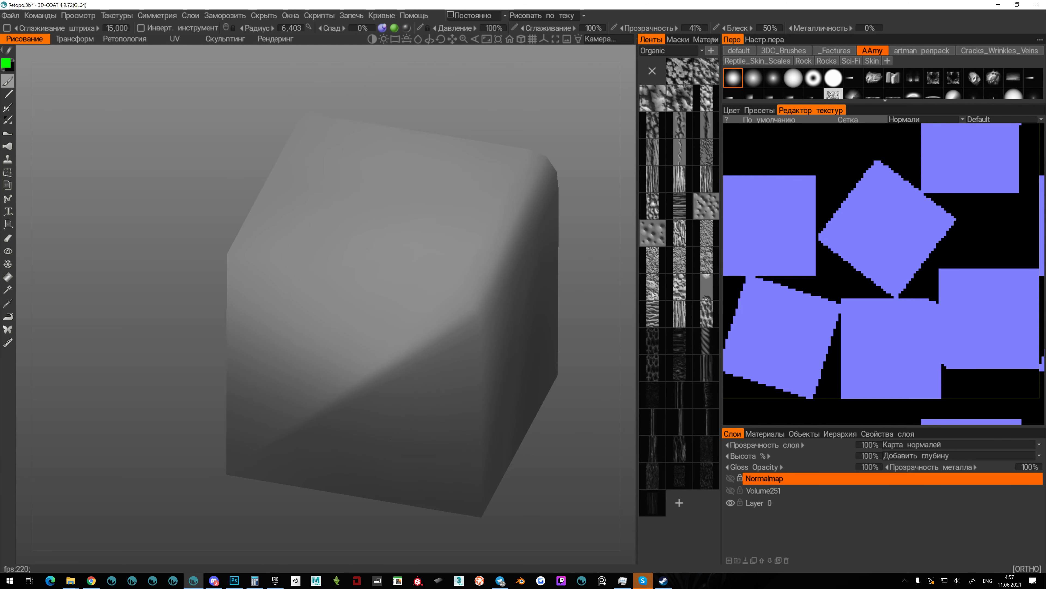
# Set the normal calculation method to "Maya 2013+ : Вес пропорционален углу и площади", apply the options and show the Normalmap layer again.
pyautogui.click(40, 16)
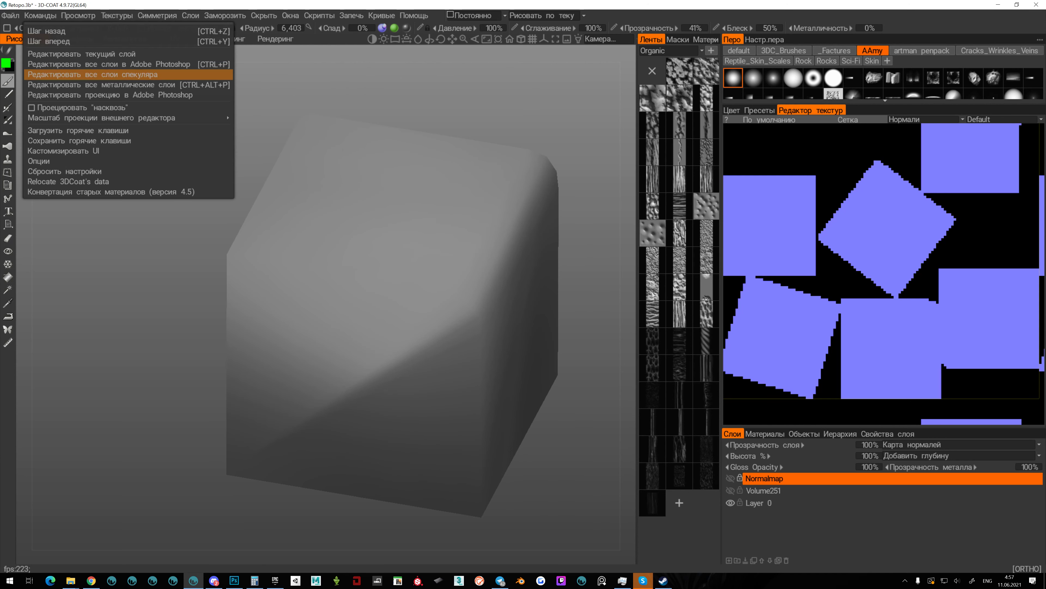
pyautogui.click(38, 161)
pyautogui.click(239, 156)
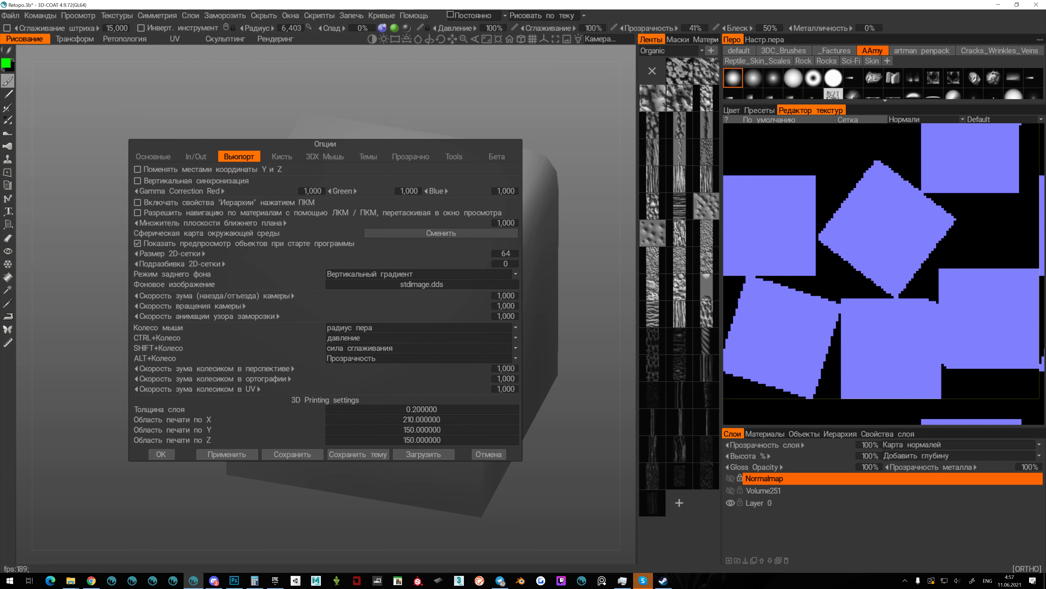
pyautogui.click(282, 156)
pyautogui.click(196, 156)
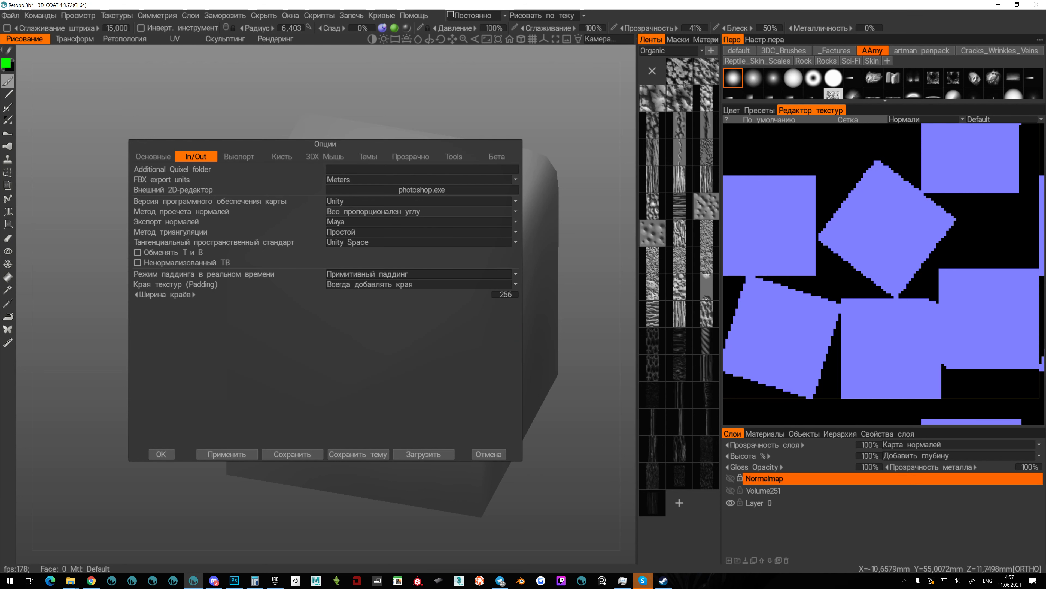
pyautogui.click(419, 211)
pyautogui.click(419, 265)
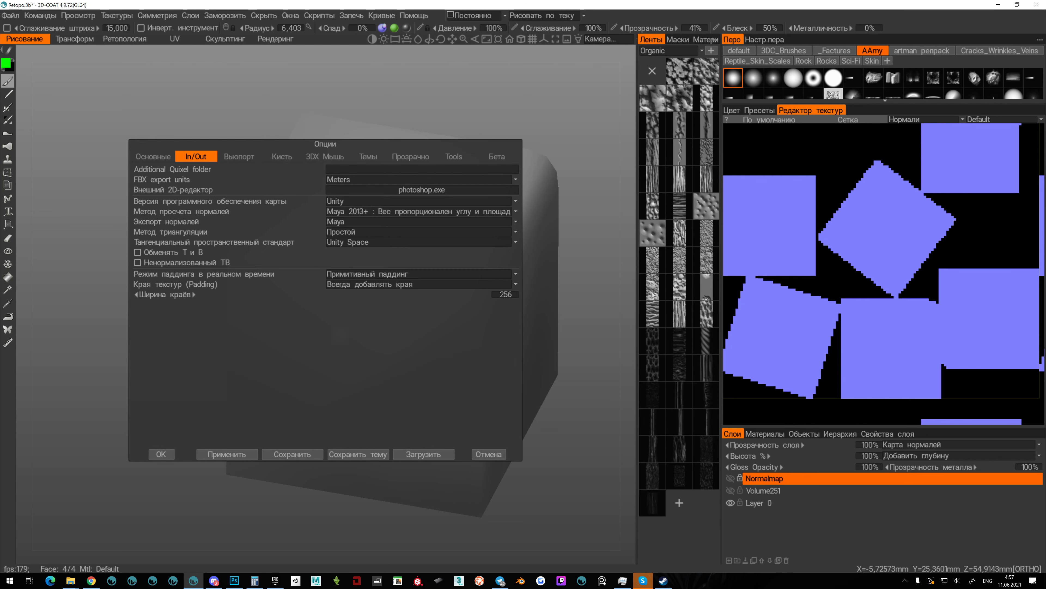
pyautogui.click(161, 454)
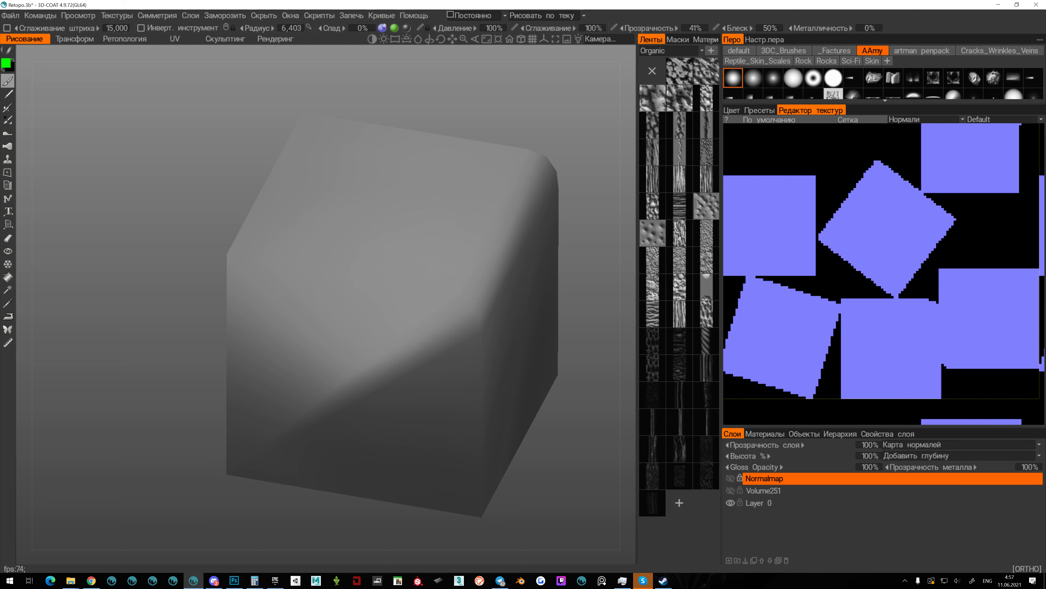
pyautogui.click(730, 478)
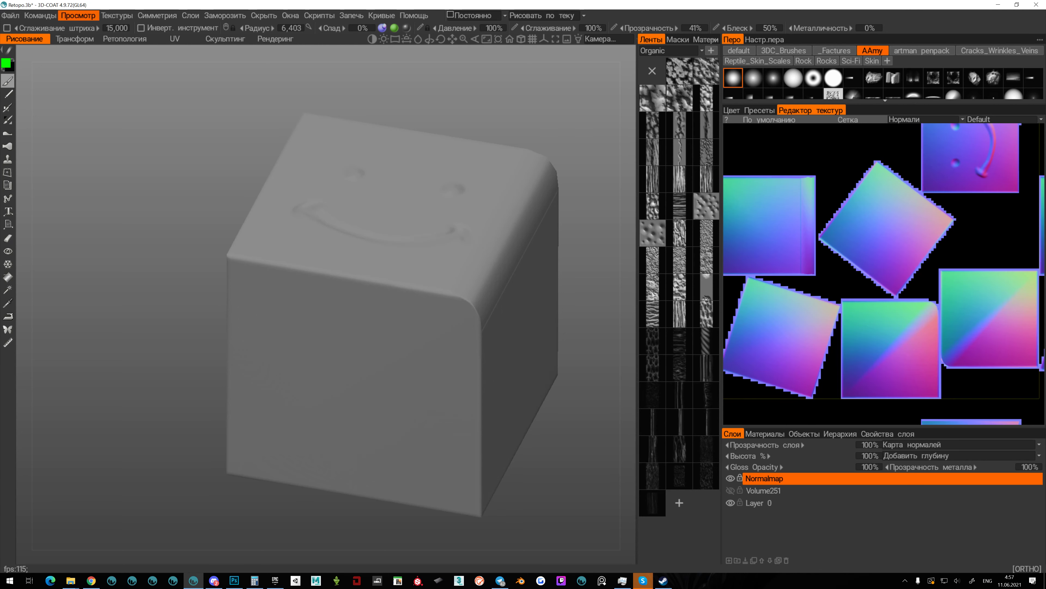
# Change the normal calculation method in the import/export options to "Вес пропорционален углу" and apply it.
pyautogui.click(40, 15)
pyautogui.click(65, 151)
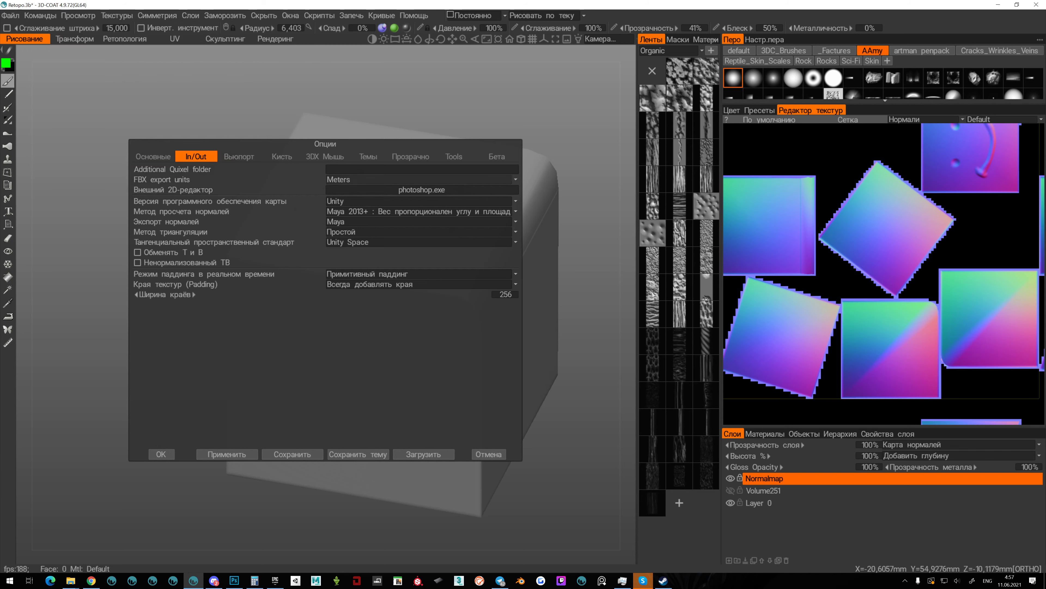
pyautogui.click(239, 156)
pyautogui.click(196, 156)
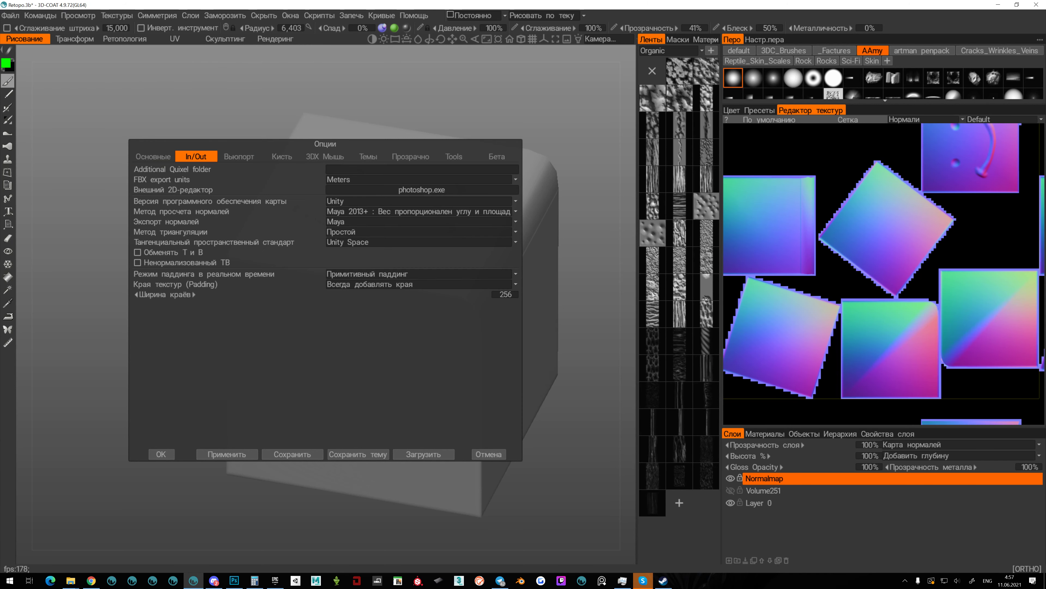
pyautogui.click(392, 211)
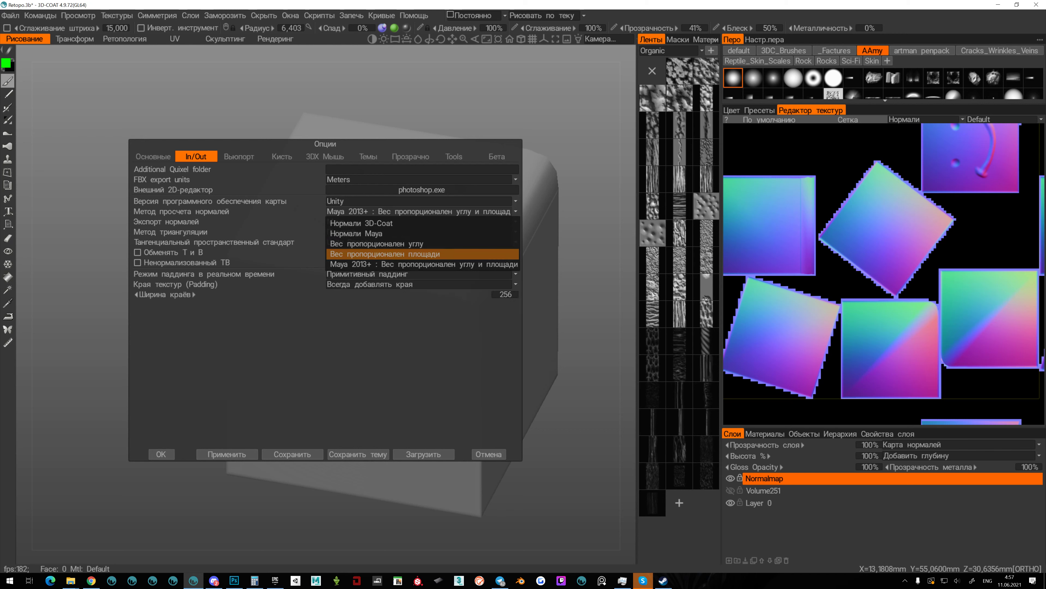
pyautogui.click(377, 243)
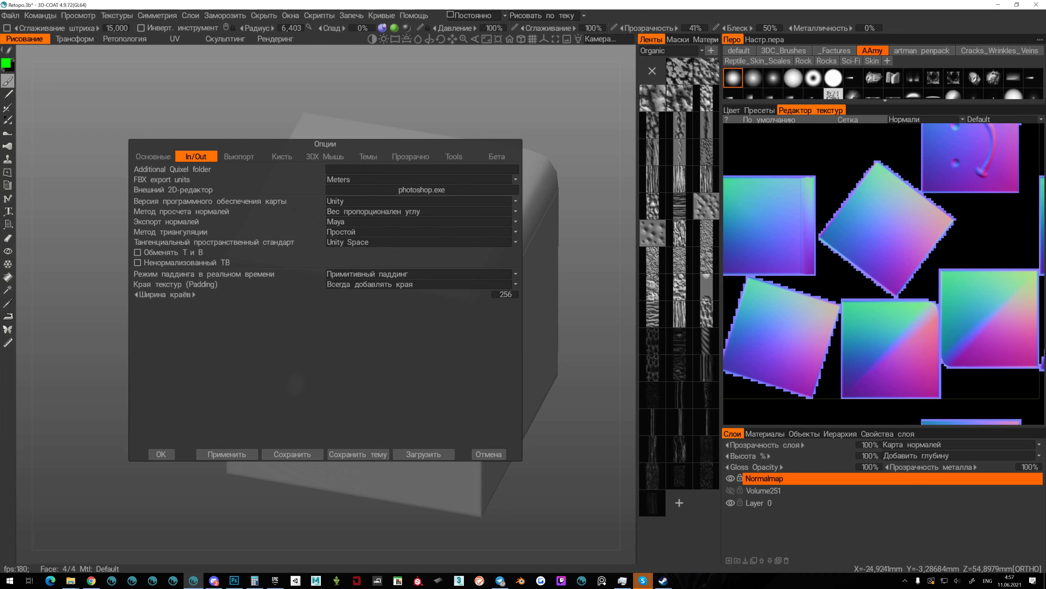
pyautogui.click(161, 453)
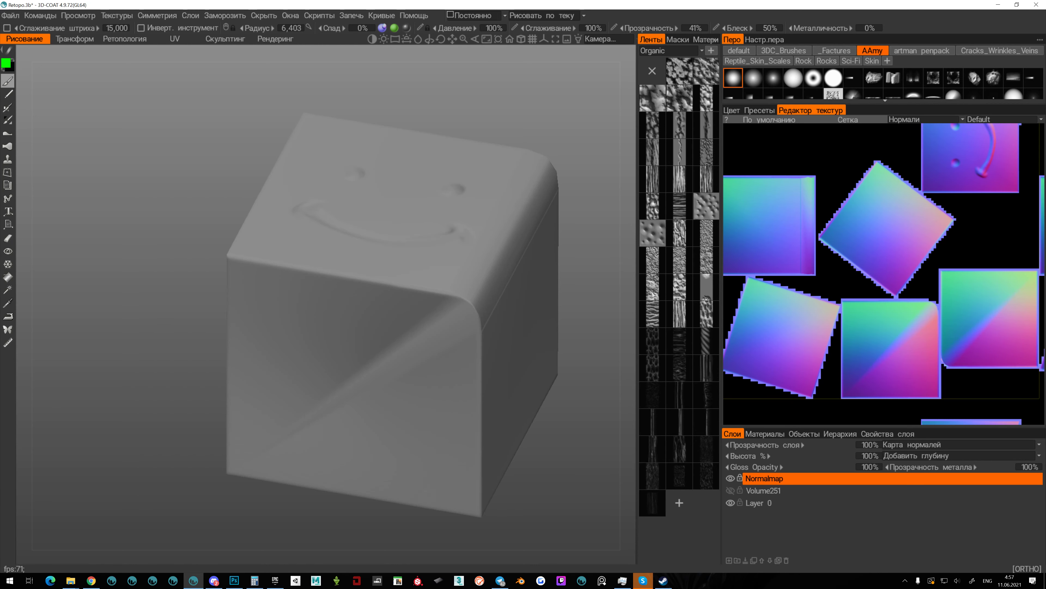
# Examine the shading along the diagonal of the cube's front face from below, from above and from the side.
pyautogui.moveTo(229, 415)
pyautogui.keyDown('alt'); pyautogui.mouseDown()
pyautogui.moveTo(350, 384)
pyautogui.moveTo(309, 344)
pyautogui.mouseUp(); pyautogui.keyUp('alt')
pyautogui.moveTo(228, 416); pyautogui.dragTo(263, 332, button='middle')
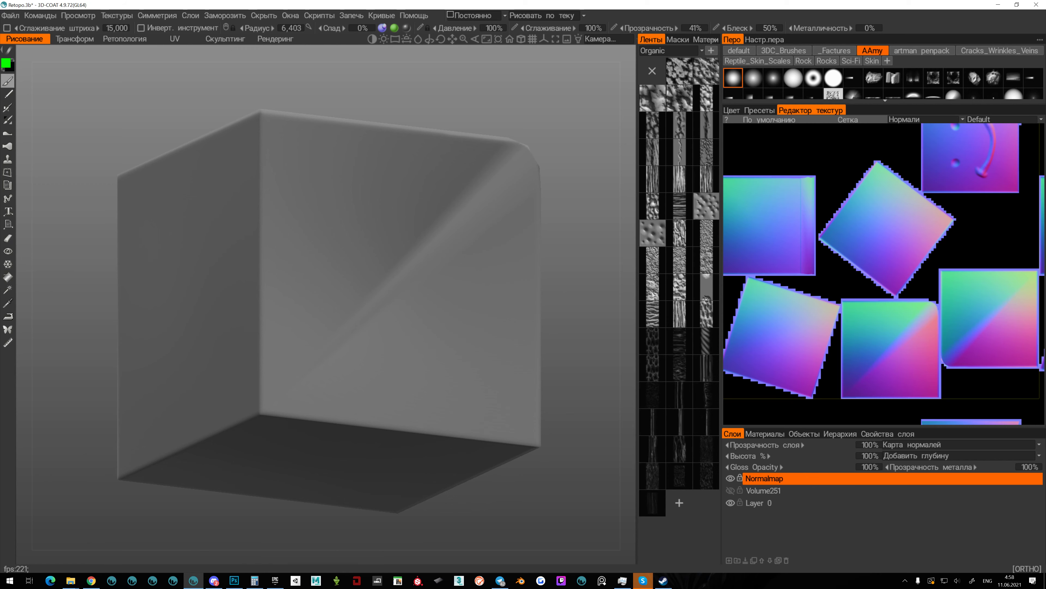
pyautogui.keyDown('alt'); pyautogui.moveTo(263, 332); pyautogui.dragTo(270, 428); pyautogui.keyUp('alt')
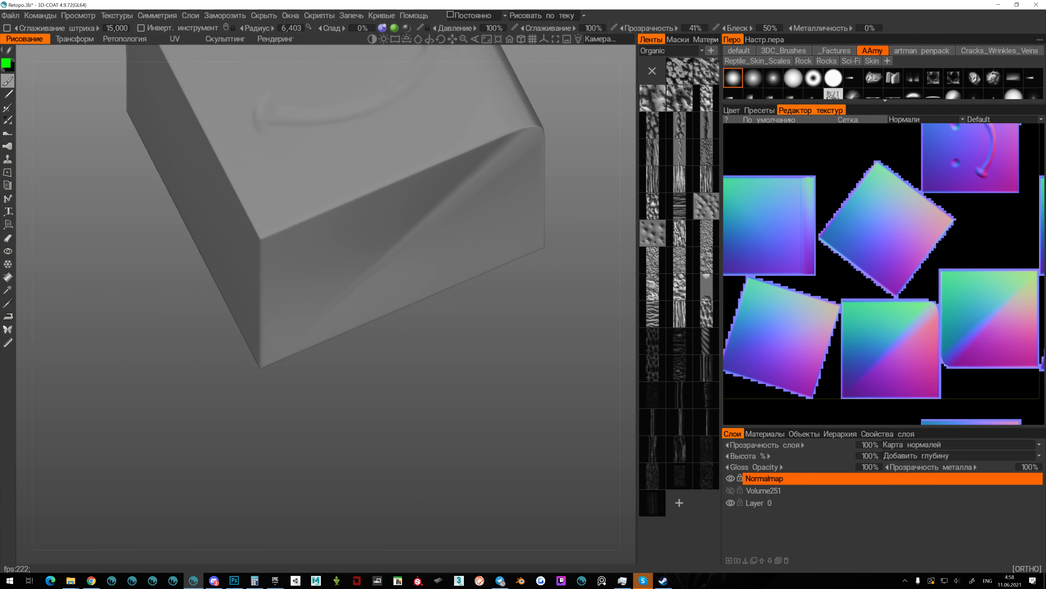
pyautogui.moveTo(293, 260); pyautogui.dragTo(202, 458, button='middle')
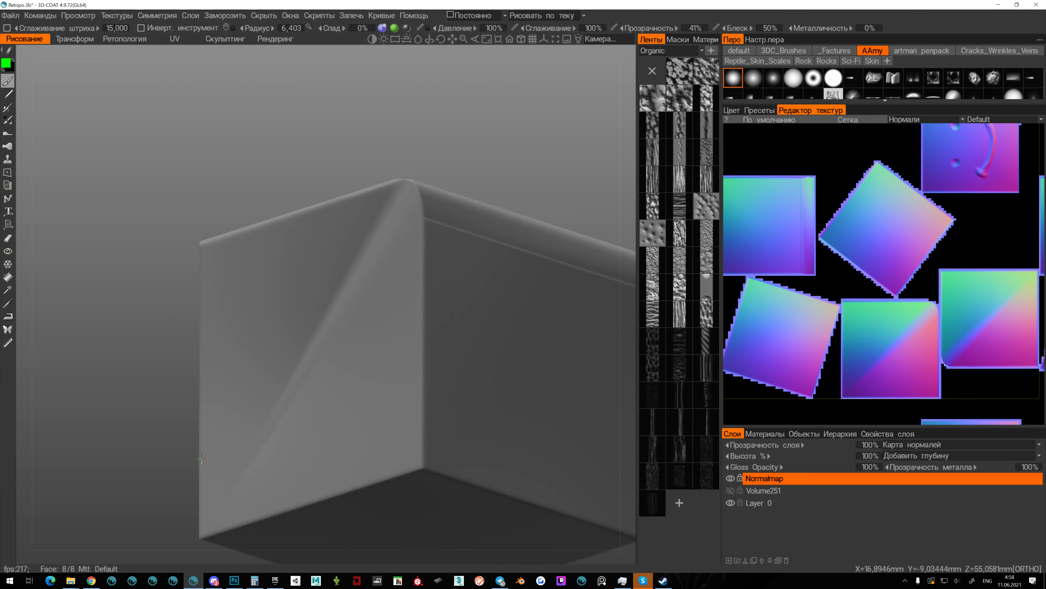
pyautogui.keyDown('alt'); pyautogui.moveTo(201, 458); pyautogui.dragTo(351, 520); pyautogui.keyUp('alt')
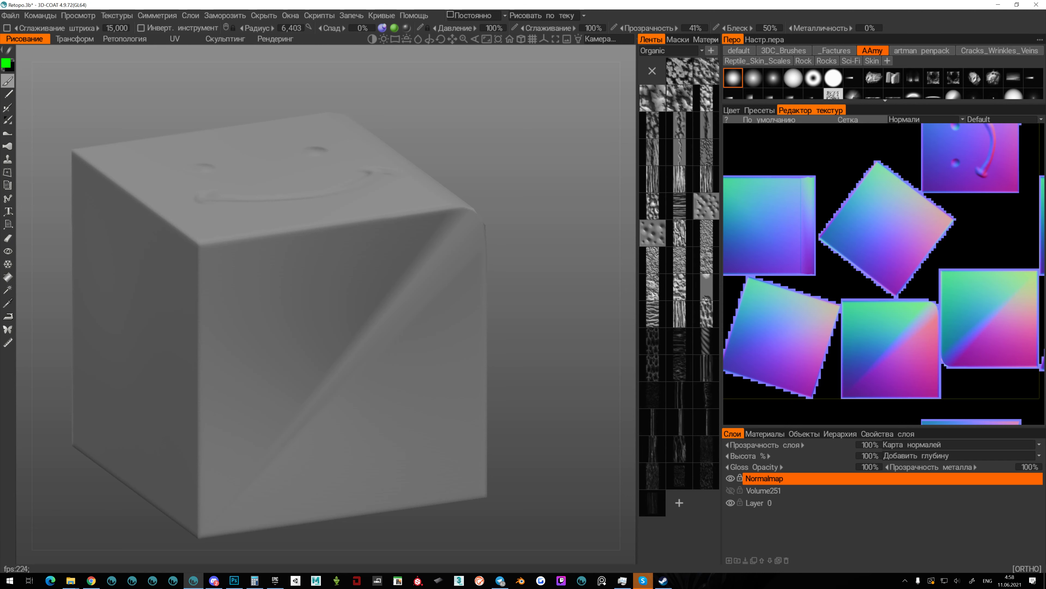
pyautogui.keyDown('alt'); pyautogui.moveTo(338, 284); pyautogui.dragTo(313, 285, button='right'); pyautogui.keyUp('alt')
pyautogui.keyDown('alt'); pyautogui.moveTo(338, 284); pyautogui.dragTo(364, 214, button='middle'); pyautogui.keyUp('alt')
pyautogui.keyDown('alt'); pyautogui.moveTo(243, 368); pyautogui.dragTo(238, 396, button='middle'); pyautogui.keyUp('alt')
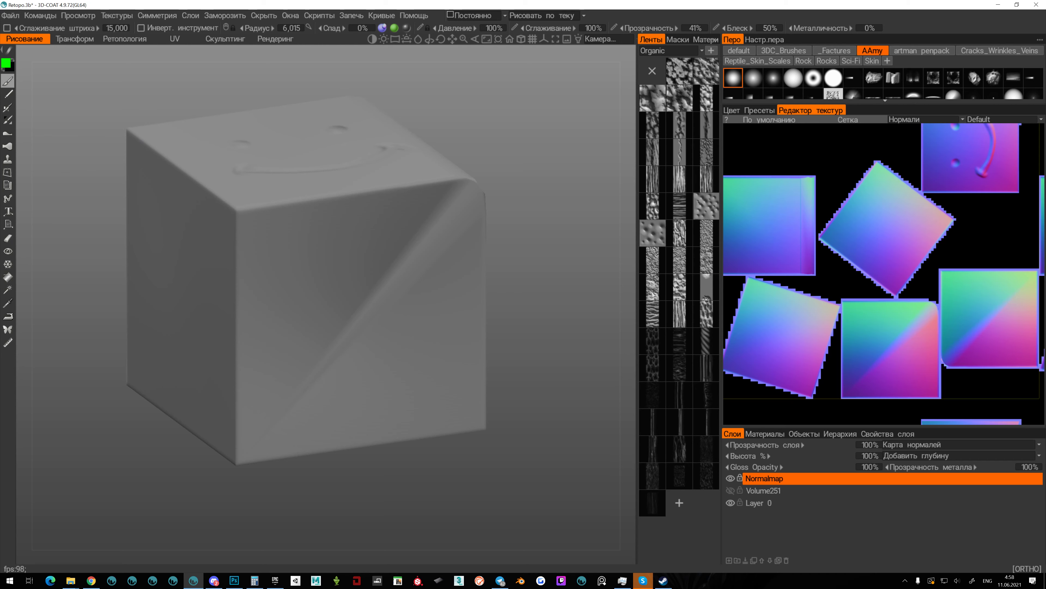
pyautogui.keyDown('alt'); pyautogui.moveTo(387, 412); pyautogui.dragTo(350, 490); pyautogui.keyUp('alt')
pyautogui.scroll(-5, 317, 296)
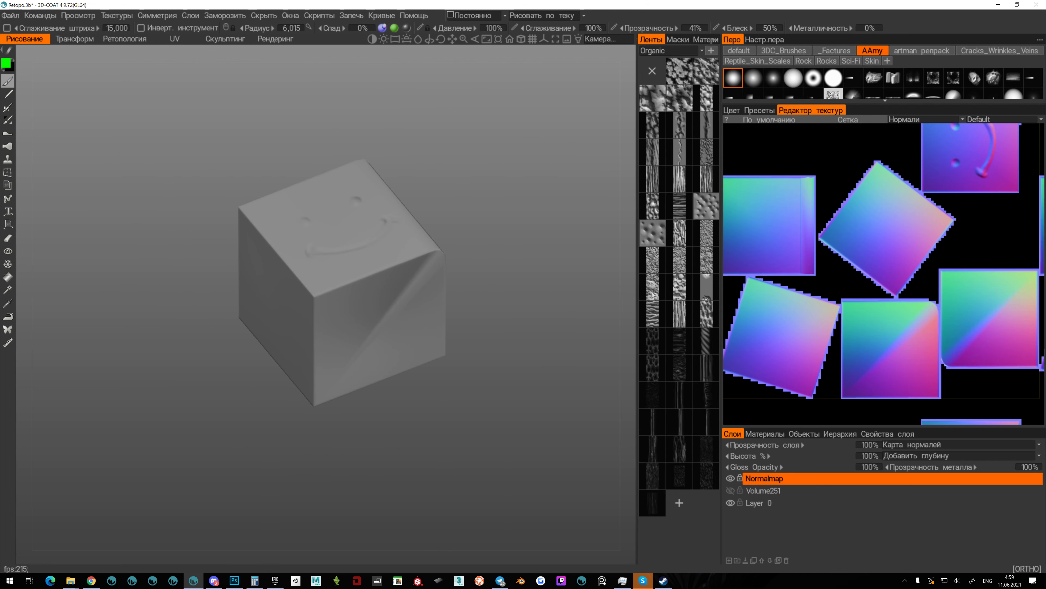
# Compare the cube's rounded edge, side faces and underside with the front face, alongside the normal map's UV islands.
pyautogui.keyDown('alt'); pyautogui.moveTo(314, 377); pyautogui.dragTo(221, 333); pyautogui.keyUp('alt')
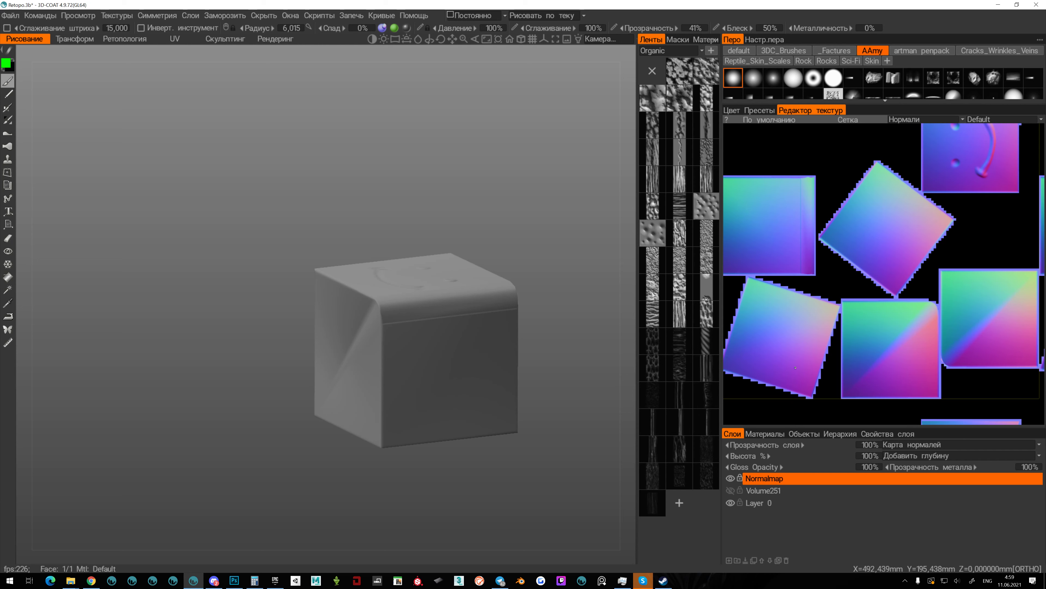
pyautogui.moveTo(552, 330); pyautogui.dragTo(450, 273, button='middle')
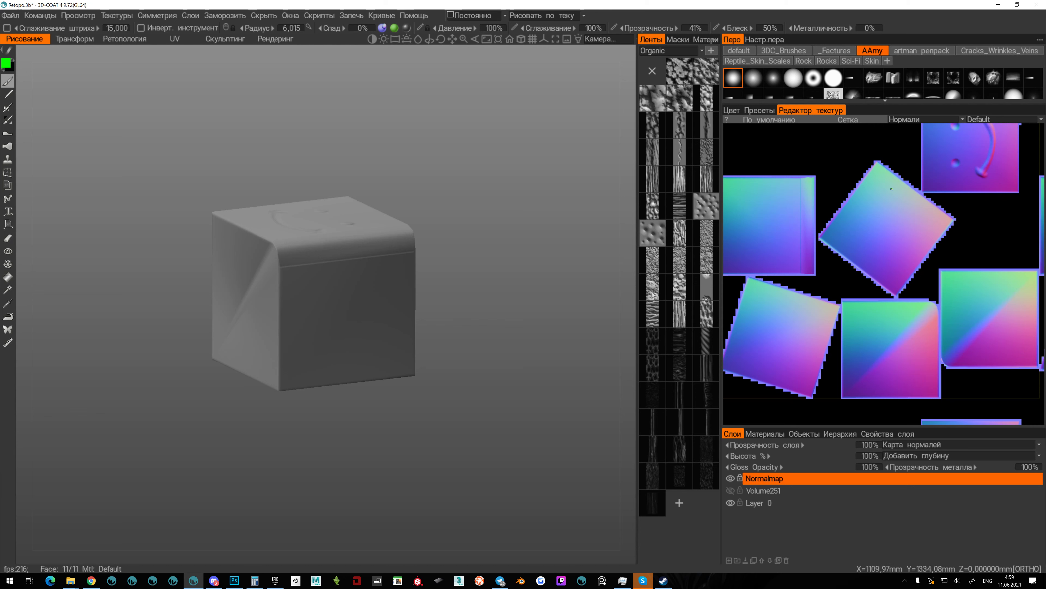
pyautogui.moveTo(210, 320); pyautogui.dragTo(288, 346)
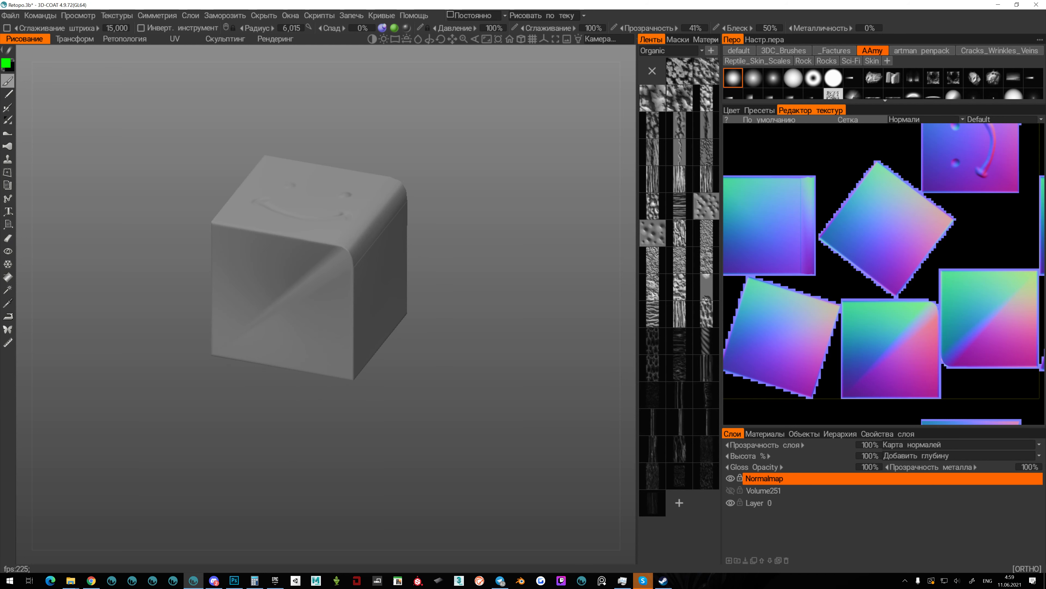
pyautogui.moveTo(335, 268); pyautogui.dragTo(371, 338, button='middle')
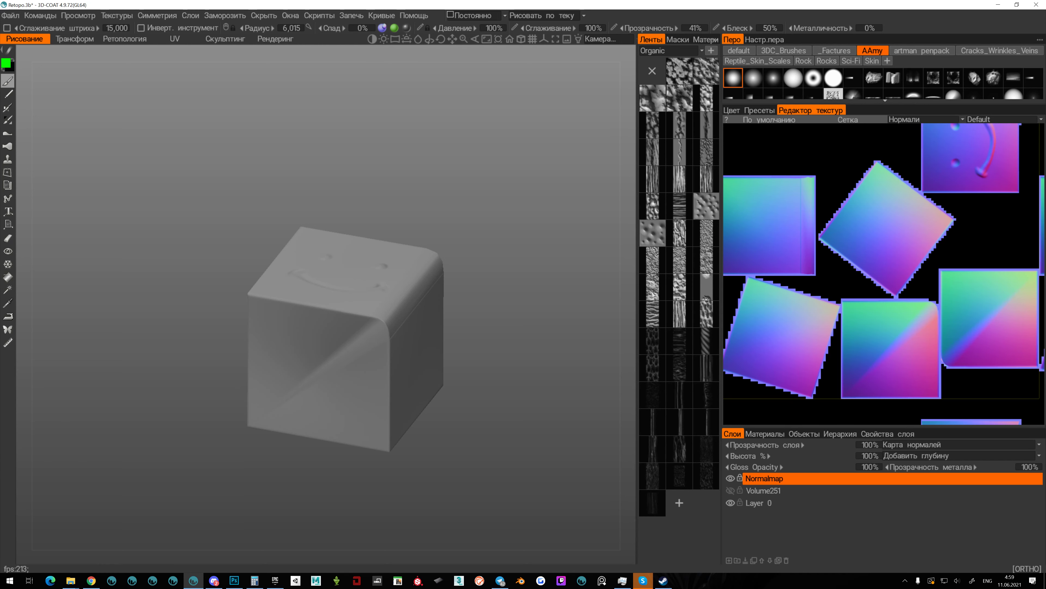
pyautogui.moveTo(248, 391); pyautogui.dragTo(249, 350, button='right')
pyautogui.moveTo(182, 465); pyautogui.dragTo(140, 373, button='middle')
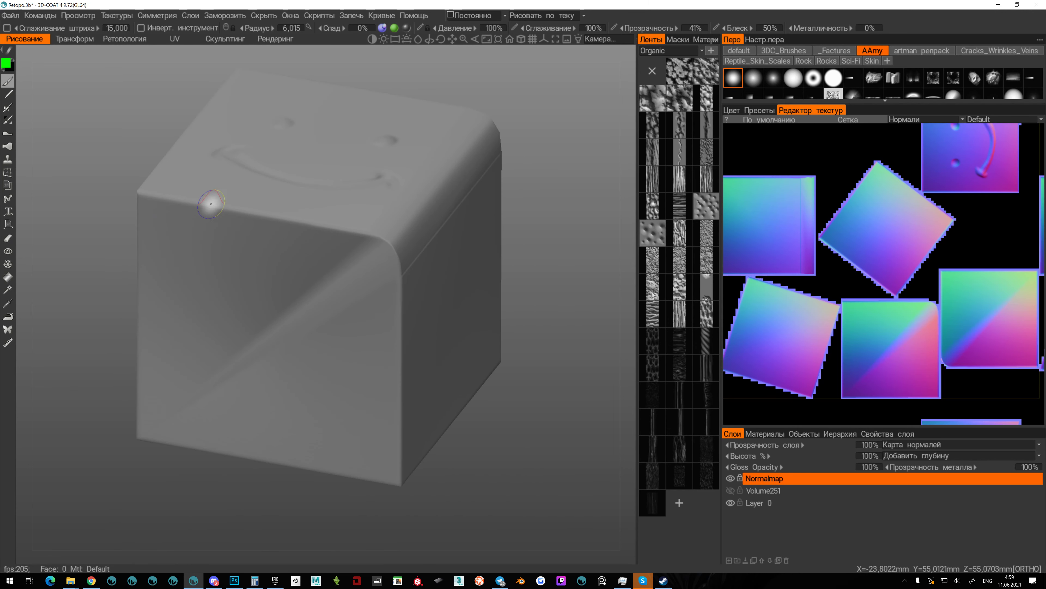
pyautogui.moveTo(103, 373); pyautogui.dragTo(198, 272)
pyautogui.moveTo(198, 272); pyautogui.dragTo(388, 150, button='middle')
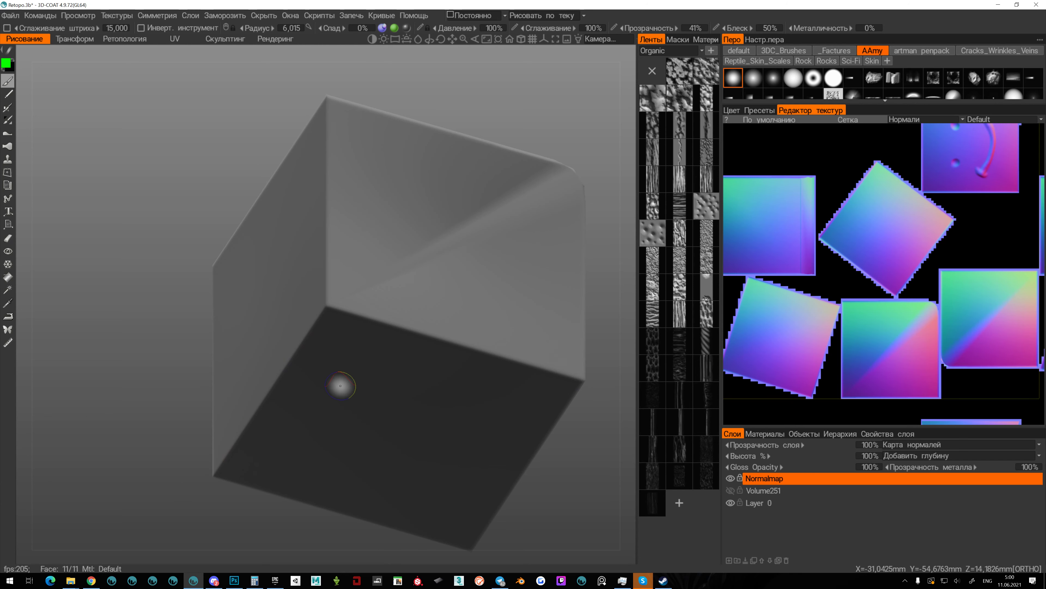
pyautogui.moveTo(606, 107); pyautogui.dragTo(511, 157)
pyautogui.moveTo(512, 158); pyautogui.dragTo(457, 234, button='middle')
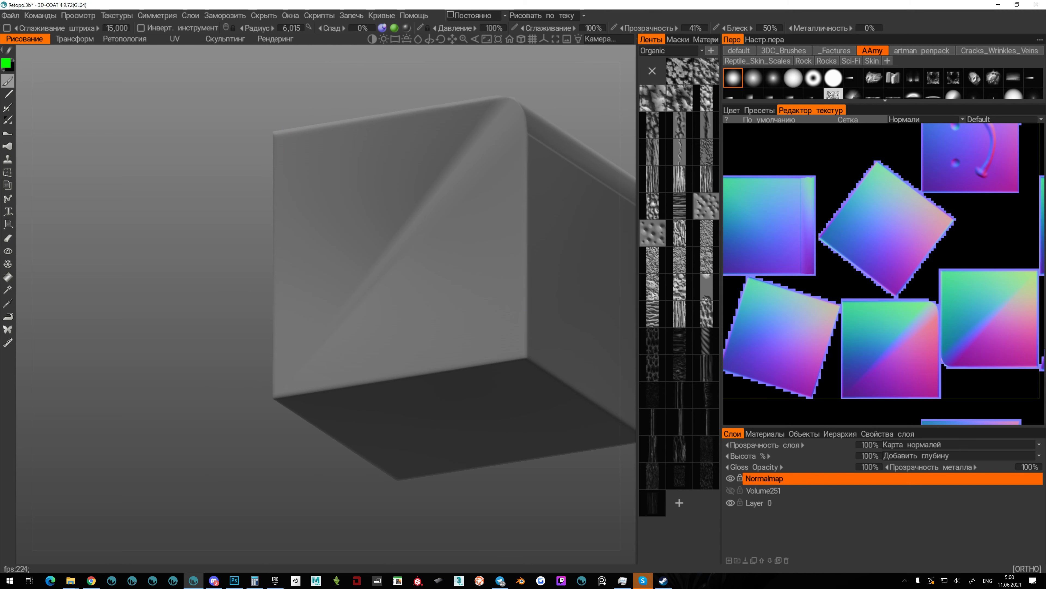
# Rename the RetopoGroup1 paint object as 23131 and hide it.
pyautogui.click(804, 433)
pyautogui.doubleClick(770, 445)
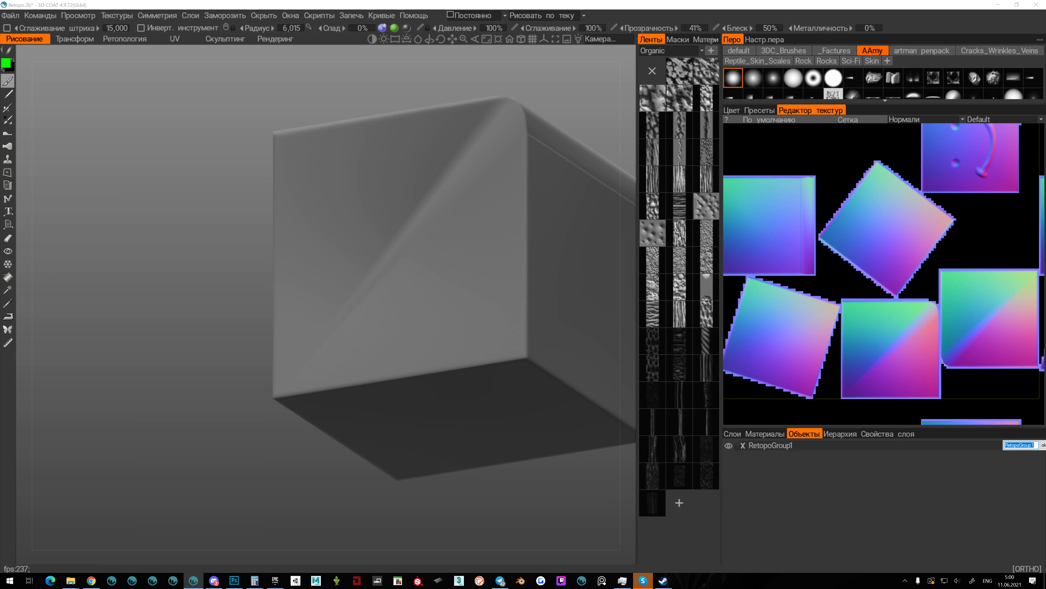
pyautogui.write('23131')
pyautogui.press('Return')
pyautogui.click(729, 445)
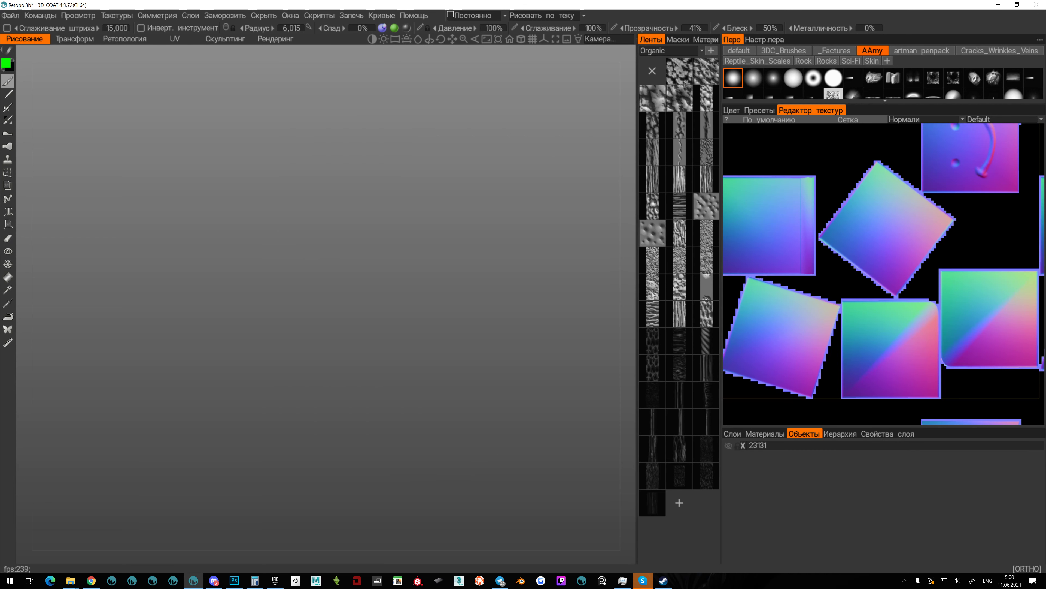
# Bake the retopo mesh with a normal map again, accepting the scan depths and the Unity import settings with a 2048 × 2048 texture.
pyautogui.click(124, 39)
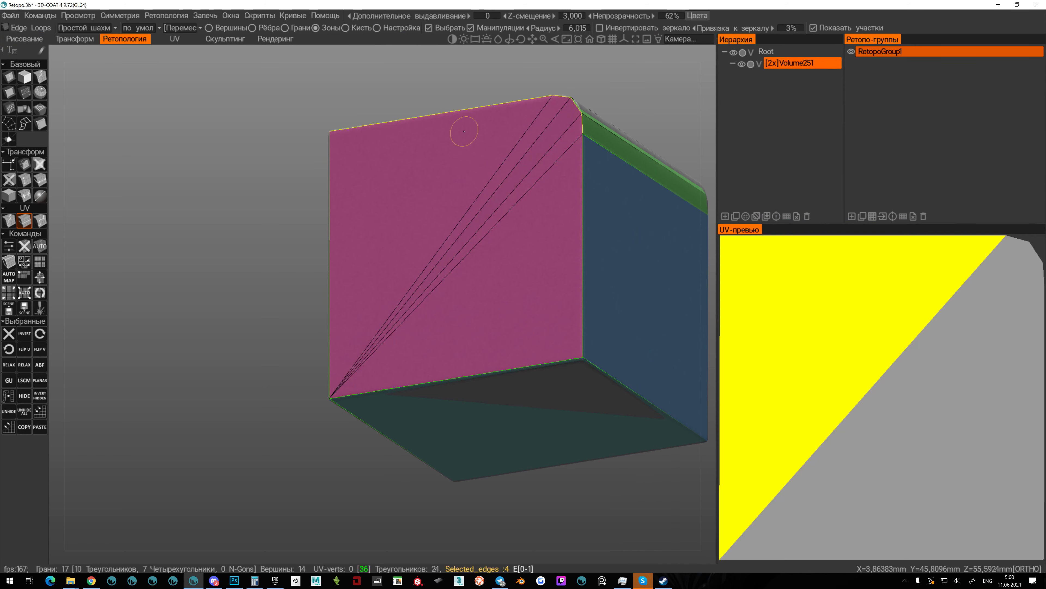
pyautogui.keyDown('alt'); pyautogui.moveTo(462, 134); pyautogui.dragTo(412, 247); pyautogui.keyUp('alt')
pyautogui.keyDown('alt'); pyautogui.moveTo(453, 247); pyautogui.dragTo(325, 242, button='middle'); pyautogui.keyUp('alt')
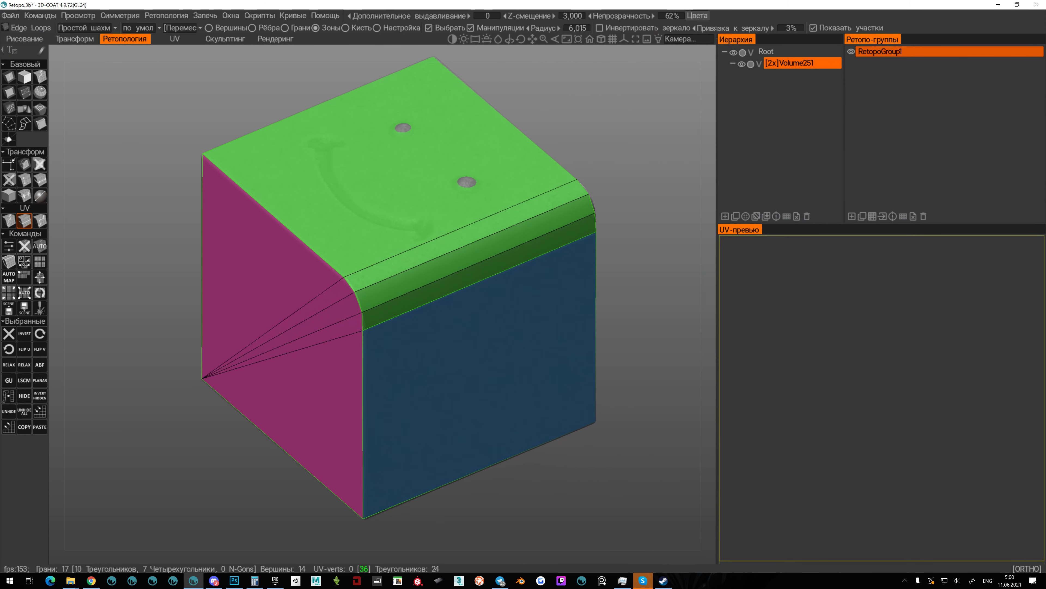
pyautogui.click(205, 15)
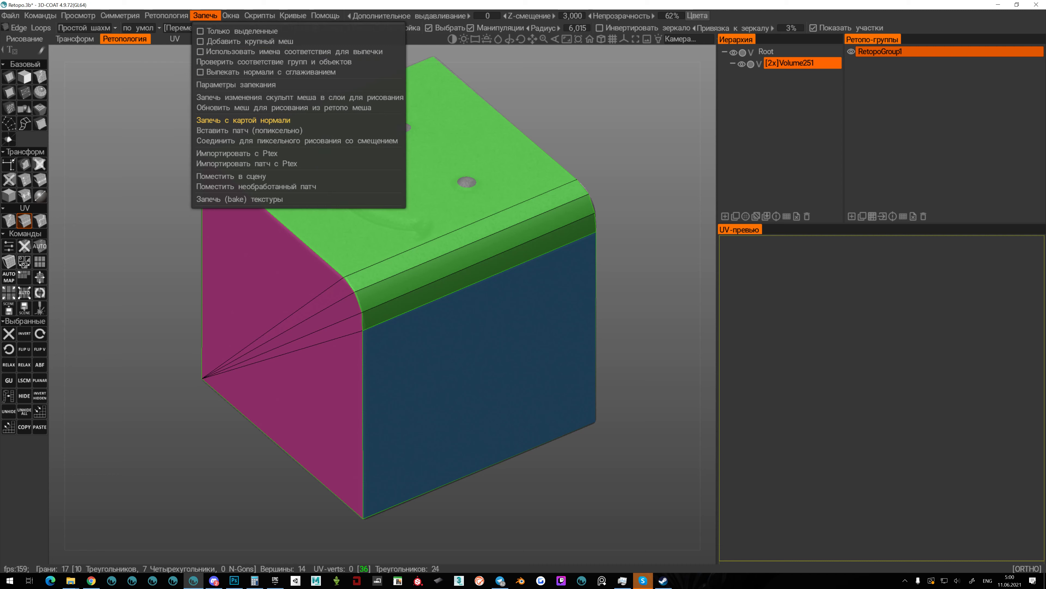
pyautogui.click(243, 120)
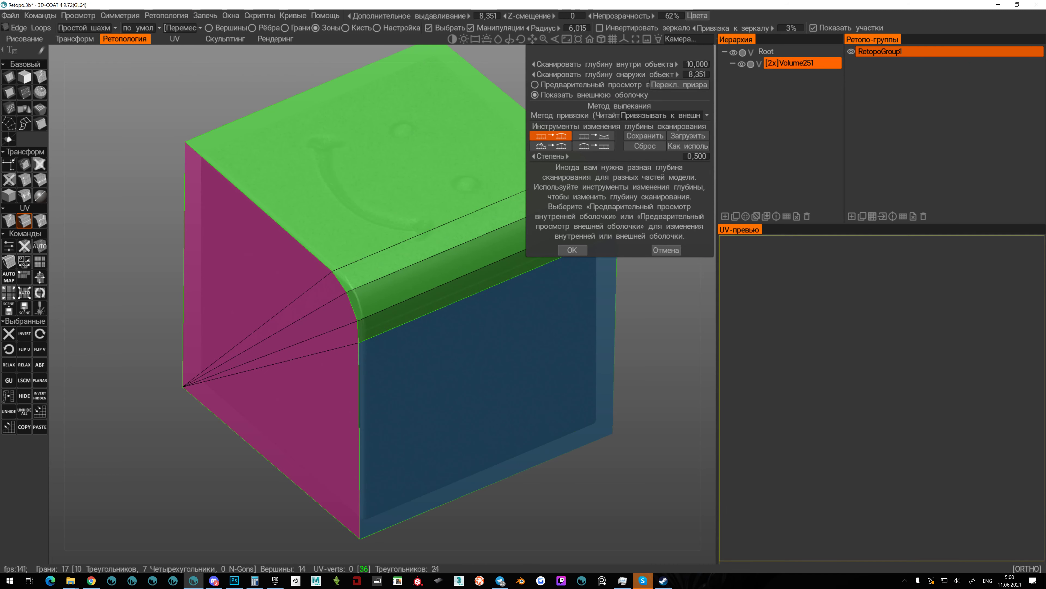
pyautogui.click(577, 252)
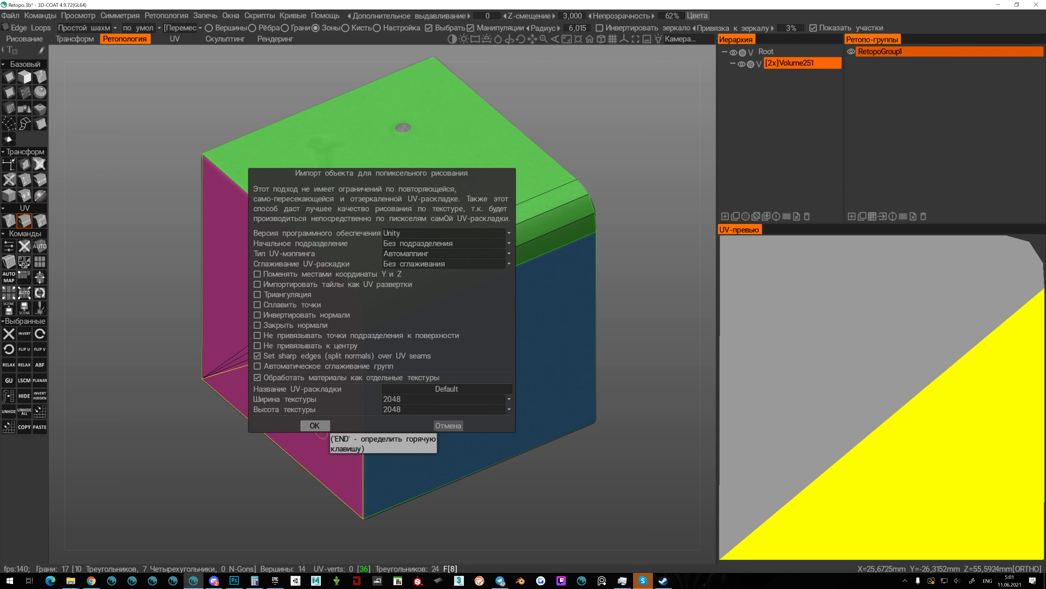
pyautogui.click(319, 426)
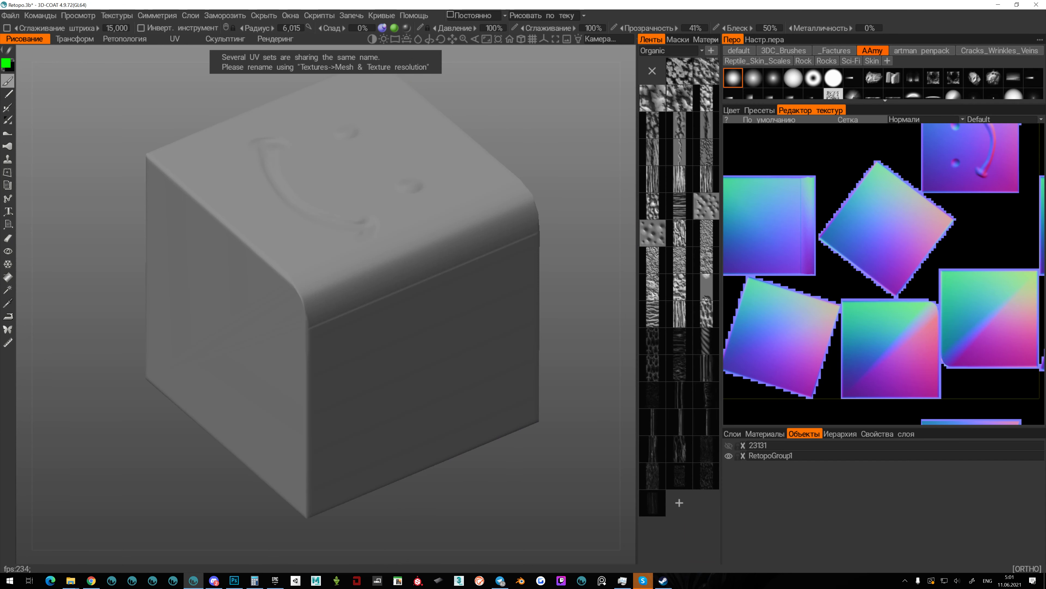
# Hide the Normalmap layer and examine the bare low-poly cube's shading from several sides.
pyautogui.moveTo(202, 128); pyautogui.dragTo(241, 230)
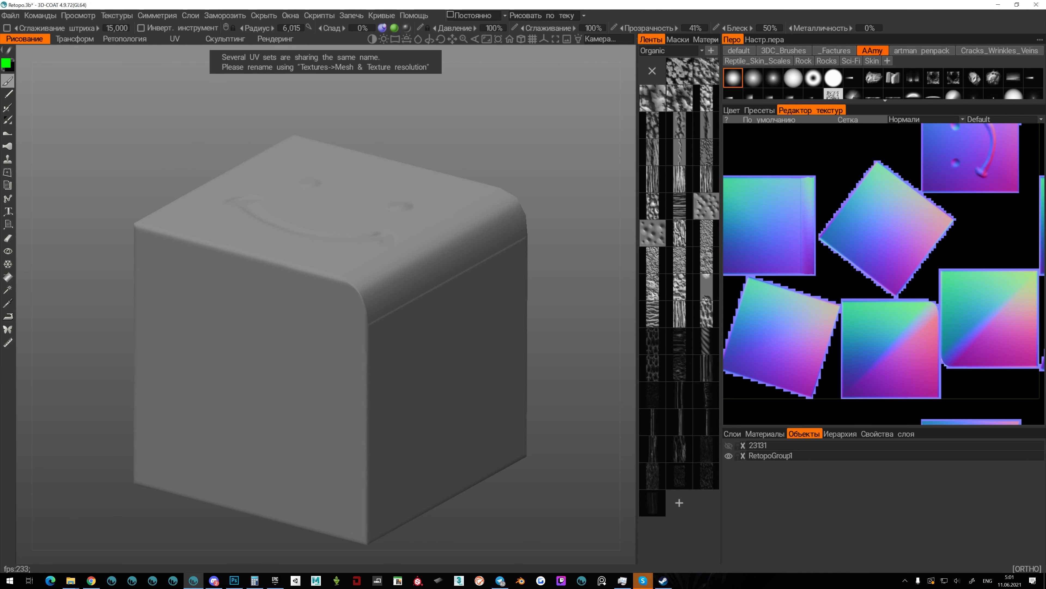
pyautogui.click(732, 433)
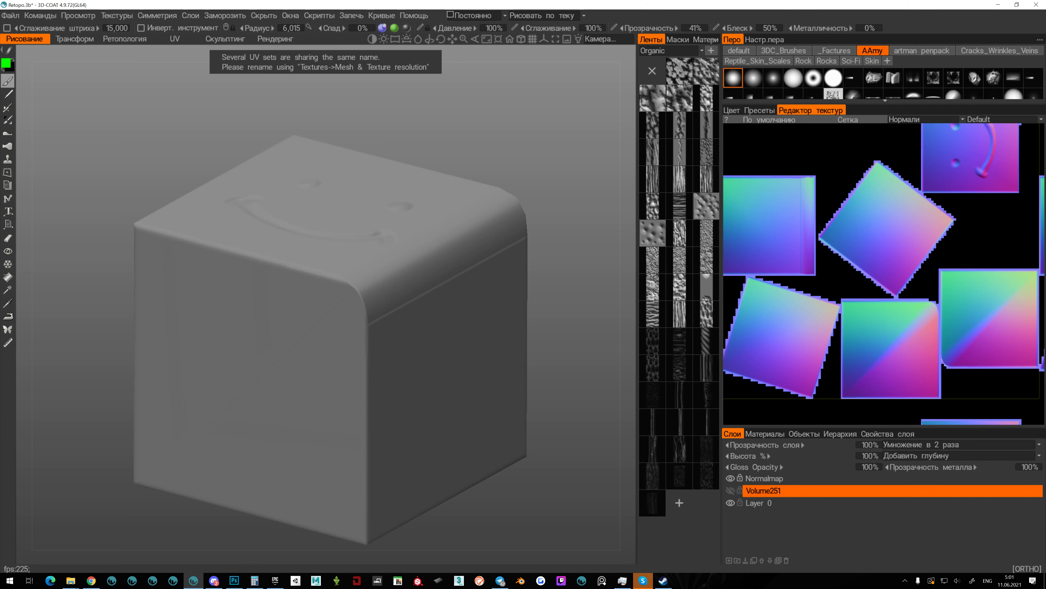
pyautogui.click(730, 478)
pyautogui.scroll(-3, 329, 334)
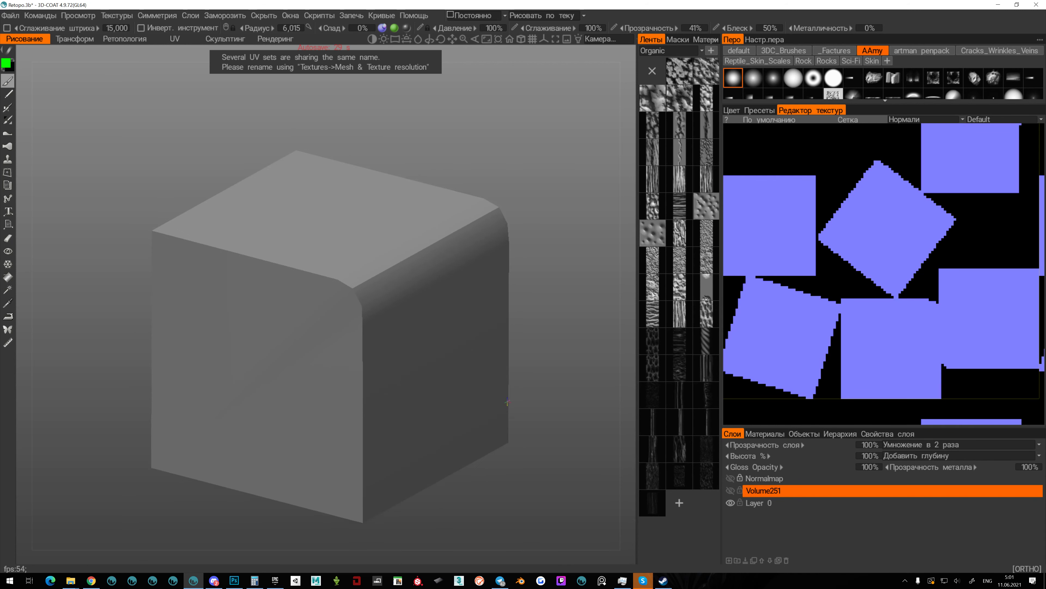
pyautogui.keyDown('alt'); pyautogui.moveTo(470, 382); pyautogui.dragTo(371, 382); pyautogui.keyUp('alt')
pyautogui.keyDown('alt'); pyautogui.moveTo(469, 382); pyautogui.dragTo(337, 414, button='middle'); pyautogui.keyUp('alt')
pyautogui.keyDown('alt'); pyautogui.moveTo(336, 414); pyautogui.dragTo(321, 330); pyautogui.keyUp('alt')
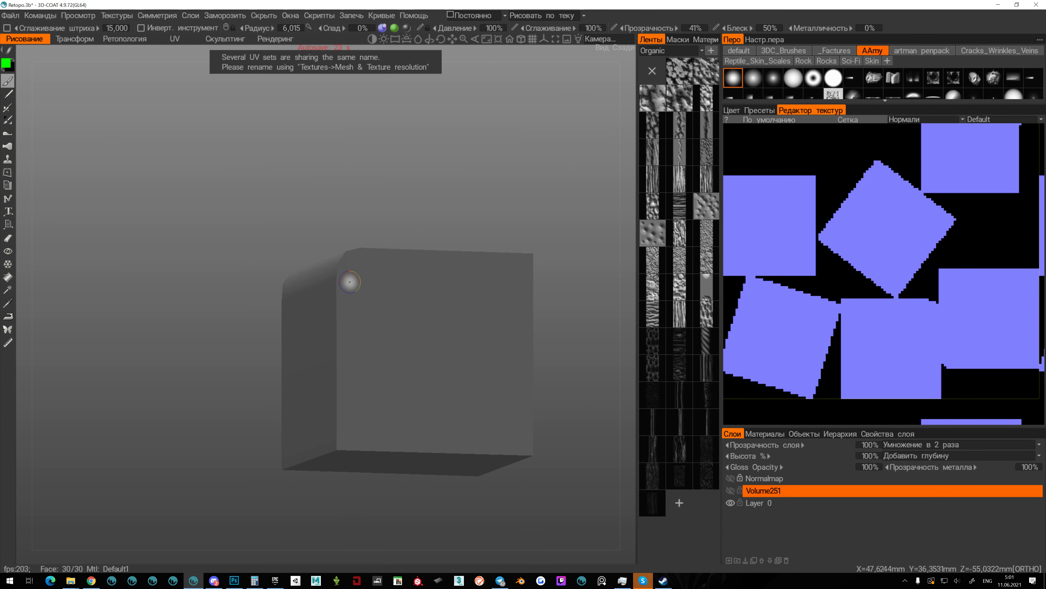
pyautogui.keyDown('alt'); pyautogui.moveTo(336, 416); pyautogui.dragTo(530, 416); pyautogui.keyUp('alt')
pyautogui.keyDown('alt'); pyautogui.moveTo(337, 414); pyautogui.dragTo(567, 353, button='middle'); pyautogui.keyUp('alt')
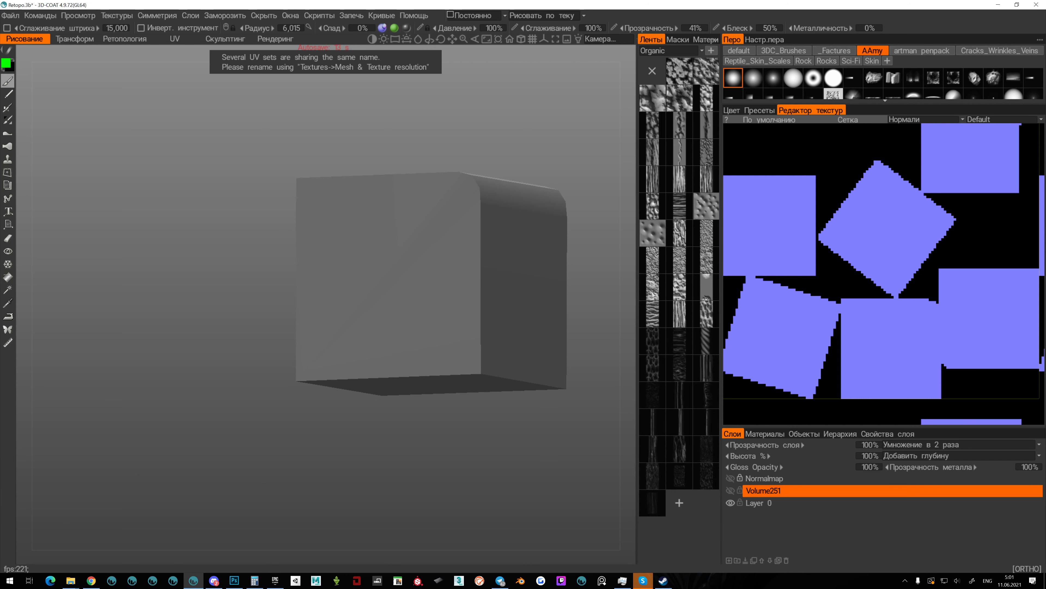
# Show the Normalmap layer again and examine the cube's side faces, underside and smiley face.
pyautogui.click(730, 479)
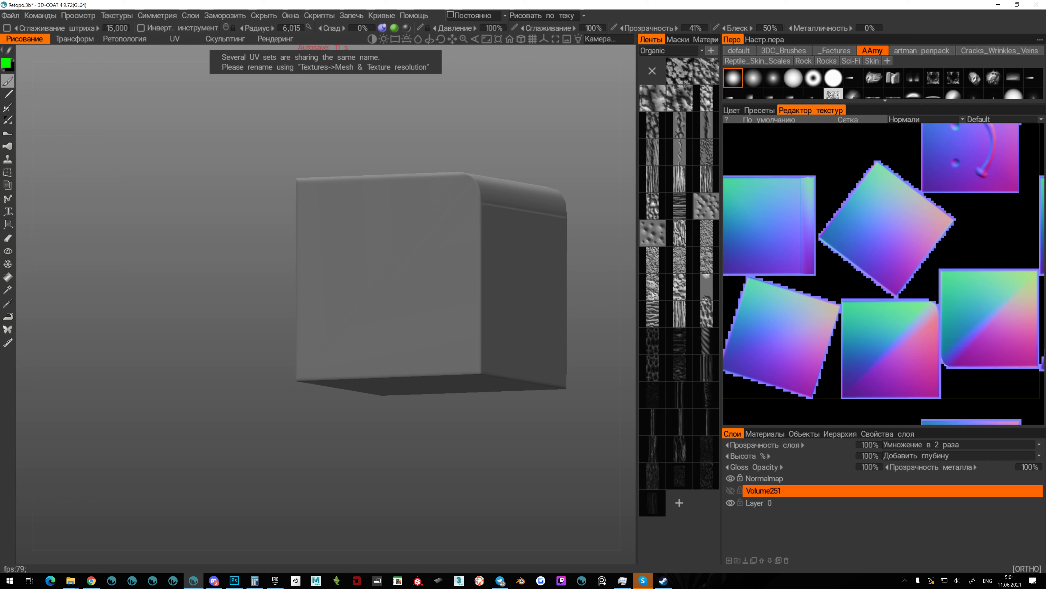
pyautogui.moveTo(511, 391); pyautogui.dragTo(382, 454, button='middle')
pyautogui.keyDown('alt'); pyautogui.moveTo(382, 454); pyautogui.dragTo(364, 523); pyautogui.keyUp('alt')
pyautogui.moveTo(364, 523); pyautogui.dragTo(387, 393, button='middle')
pyautogui.scroll(3, 325, 304)
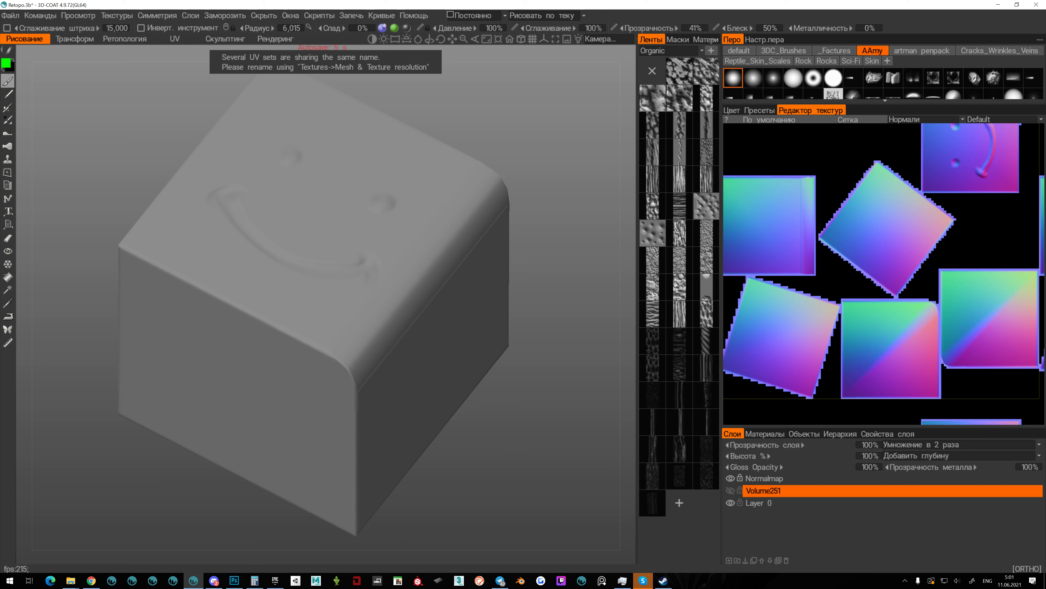
# Switch the texture editor to the second Default UV set and turn off its mesh overlay.
pyautogui.click(766, 490)
pyautogui.click(1005, 119)
pyautogui.click(1002, 119)
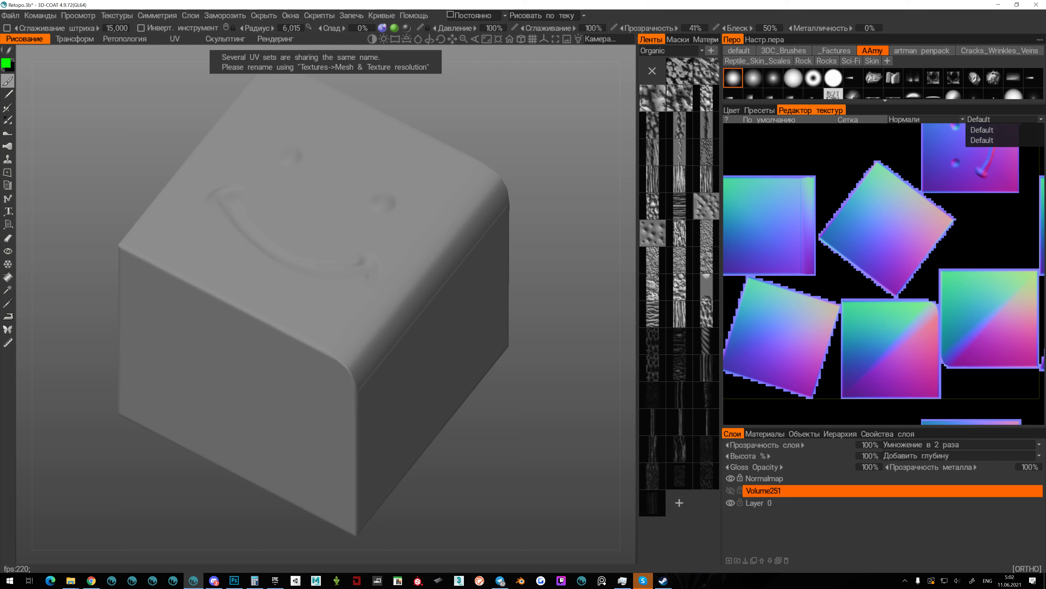
pyautogui.click(1003, 140)
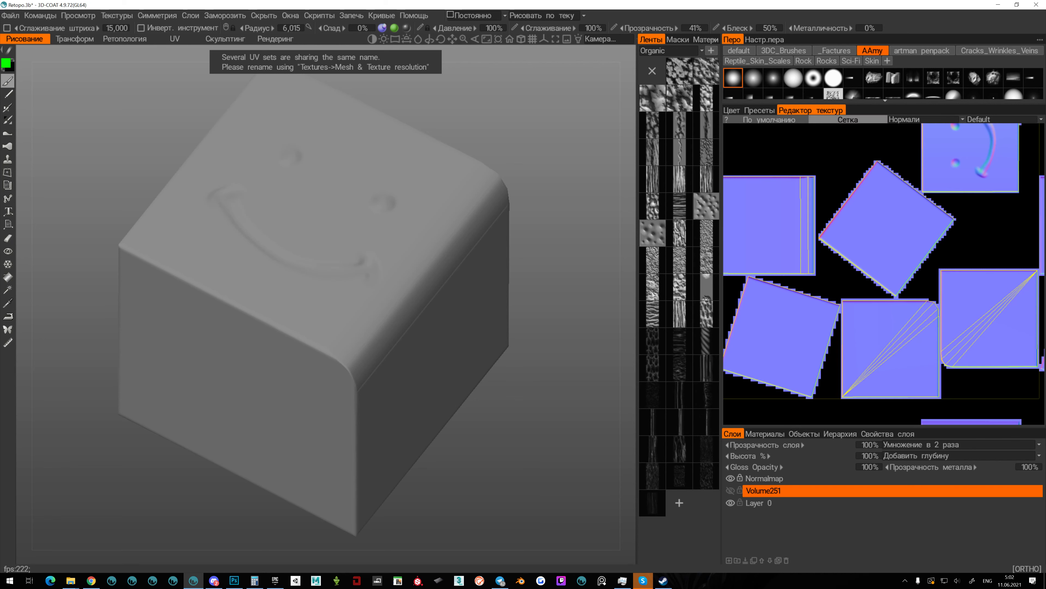
pyautogui.click(847, 120)
# Examine the borders of the normal map's UV islands and the cube's top front edge up close.
pyautogui.moveTo(948, 215); pyautogui.dragTo(864, 271, button='middle')
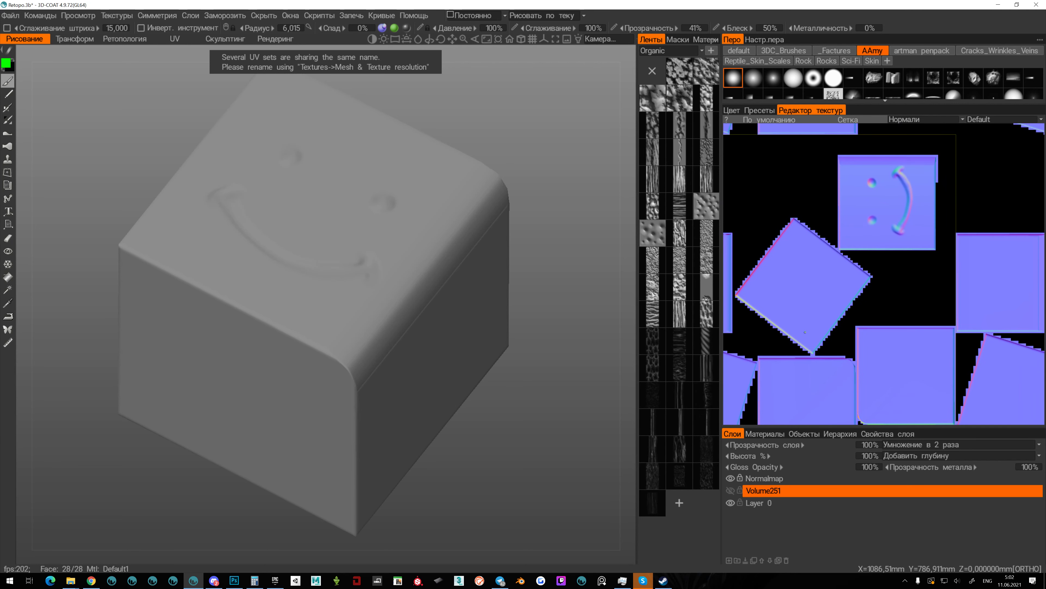
pyautogui.keyDown('alt'); pyautogui.moveTo(805, 332); pyautogui.dragTo(844, 320, button='middle'); pyautogui.keyUp('alt')
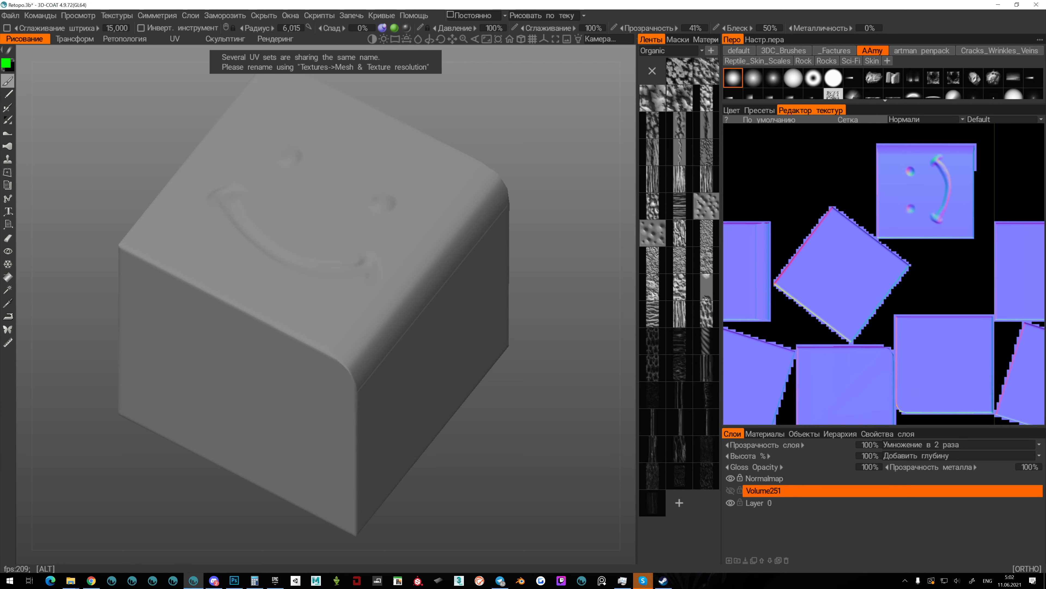
pyautogui.keyDown('alt'); pyautogui.moveTo(844, 321); pyautogui.dragTo(820, 390, button='right'); pyautogui.keyUp('alt')
pyautogui.keyDown('alt'); pyautogui.moveTo(820, 390); pyautogui.dragTo(845, 243, button='middle'); pyautogui.keyUp('alt')
pyautogui.keyDown('alt'); pyautogui.moveTo(845, 243); pyautogui.dragTo(849, 289, button='right'); pyautogui.keyUp('alt')
pyautogui.keyDown('alt'); pyautogui.moveTo(849, 288); pyautogui.dragTo(1022, 249, button='middle'); pyautogui.keyUp('alt')
pyautogui.keyDown('alt'); pyautogui.moveTo(951, 319); pyautogui.dragTo(1044, 311, button='middle'); pyautogui.keyUp('alt')
pyautogui.keyDown('alt'); pyautogui.moveTo(335, 383); pyautogui.dragTo(453, 375, button='middle'); pyautogui.keyUp('alt')
pyautogui.keyDown('alt'); pyautogui.moveTo(453, 375); pyautogui.dragTo(453, 474, button='right'); pyautogui.keyUp('alt')
pyautogui.keyDown('alt'); pyautogui.moveTo(453, 474); pyautogui.dragTo(453, 420, button='middle'); pyautogui.keyUp('alt')
pyautogui.keyDown('alt'); pyautogui.moveTo(371, 150); pyautogui.dragTo(371, 296, button='middle'); pyautogui.keyUp('alt')
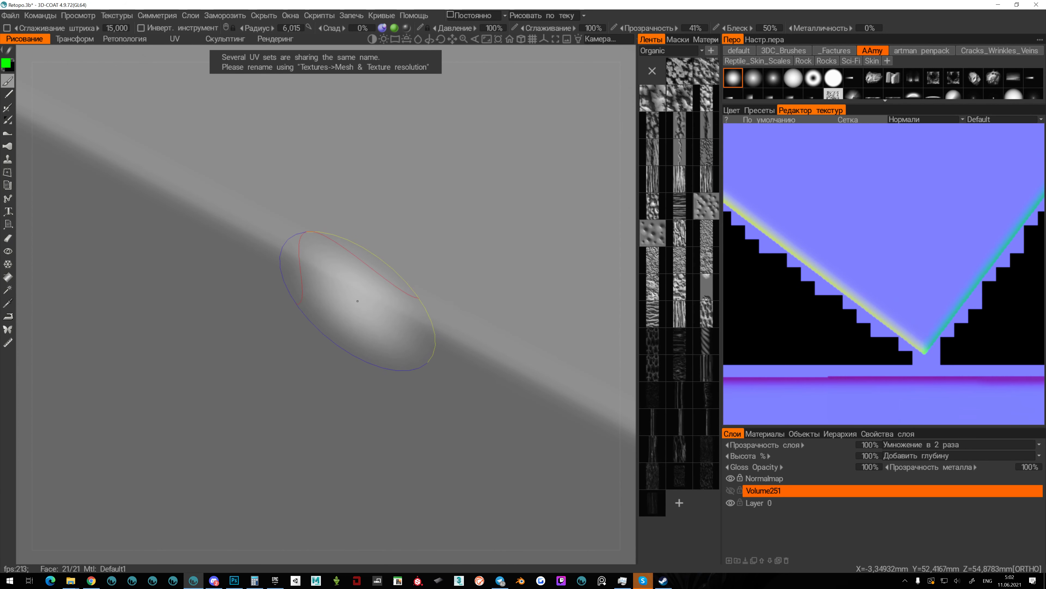
# Examine the whole normal map layout and the smiley face island up close.
pyautogui.press('alt')
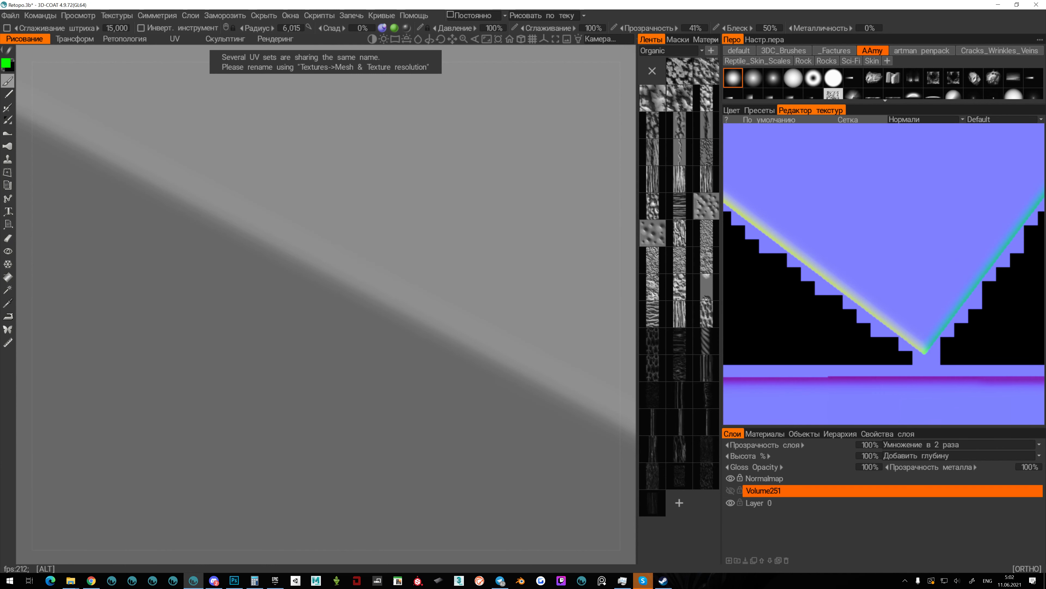
pyautogui.scroll(-3, 907, 315)
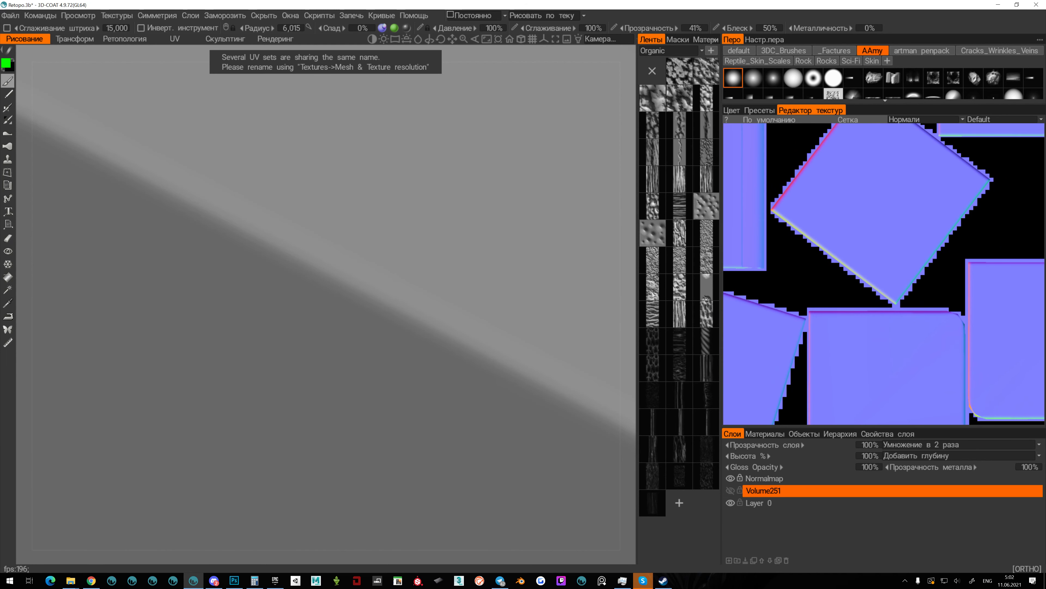
pyautogui.scroll(-5, 795, 328)
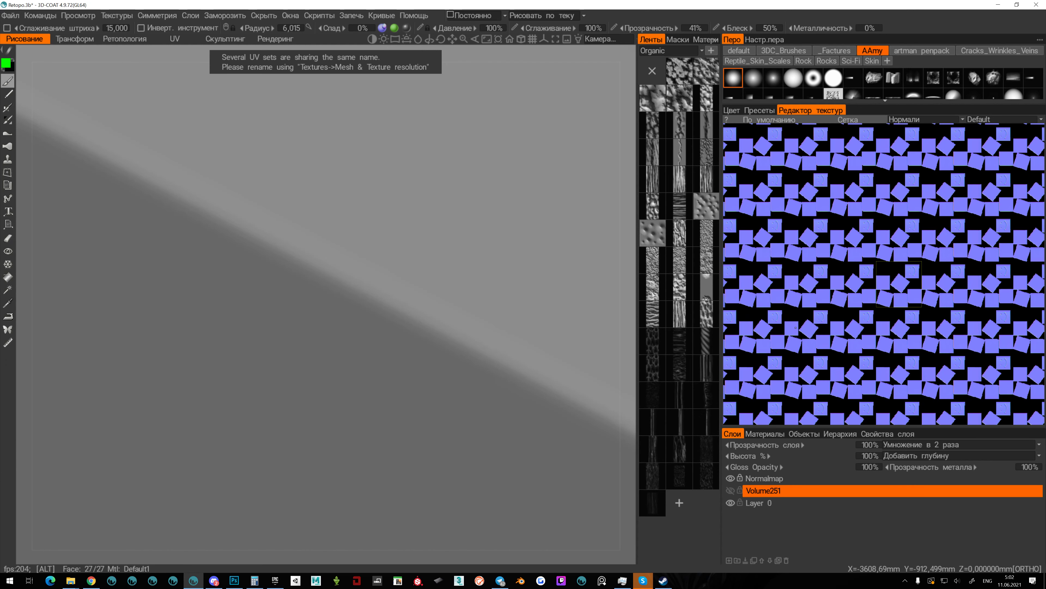
pyautogui.scroll(6, 795, 328)
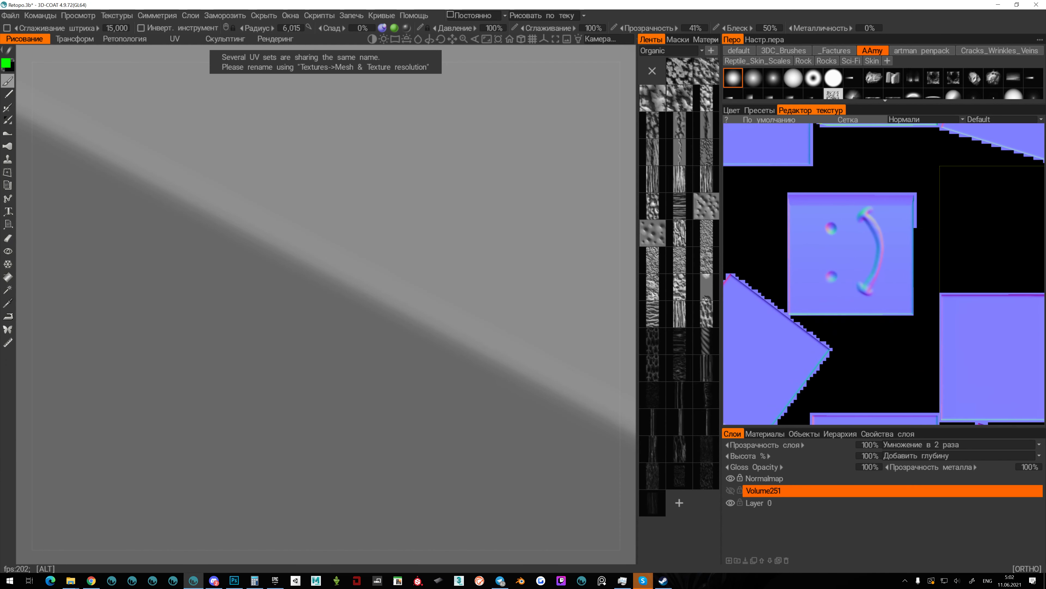
pyautogui.scroll(4, 865, 288)
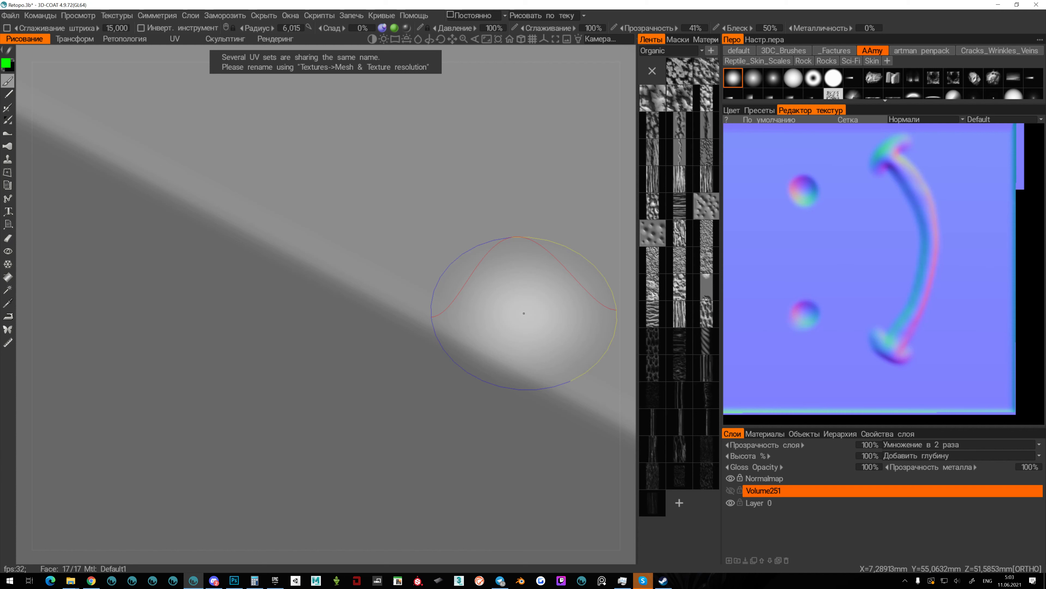
# Examine the rebaked cube's front face, rounded edge, smiley face and remaining sides.
pyautogui.keyDown('alt'); pyautogui.moveTo(523, 314); pyautogui.dragTo(432, 268, button='right'); pyautogui.keyUp('alt')
pyautogui.keyDown('alt'); pyautogui.moveTo(433, 267); pyautogui.dragTo(458, 197); pyautogui.keyUp('alt')
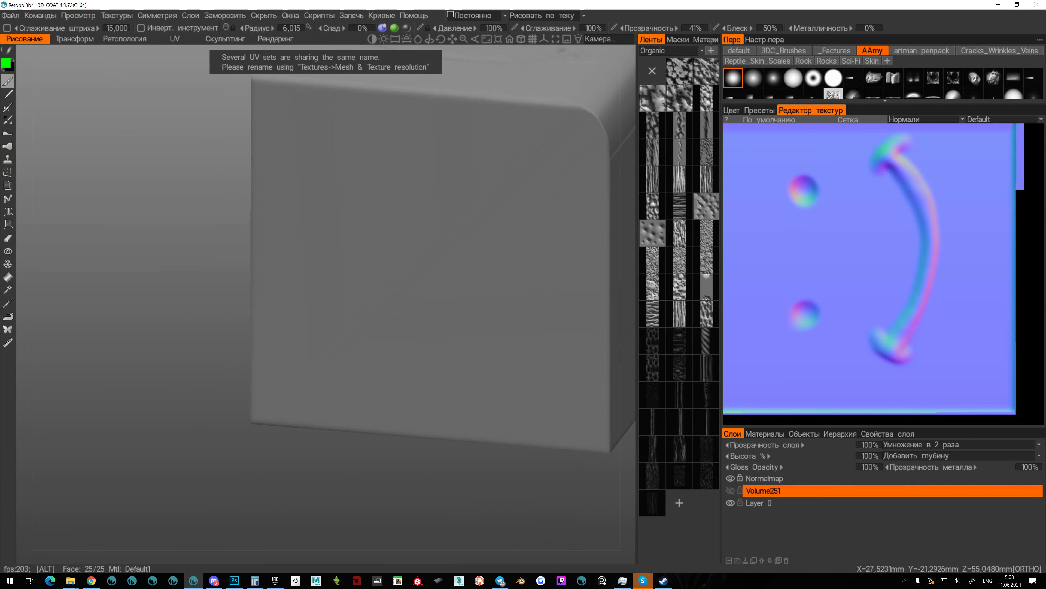
pyautogui.keyDown('alt'); pyautogui.moveTo(520, 342); pyautogui.dragTo(469, 386); pyautogui.keyUp('alt')
pyautogui.keyDown('alt'); pyautogui.moveTo(469, 386); pyautogui.dragTo(423, 502, button='middle'); pyautogui.keyUp('alt')
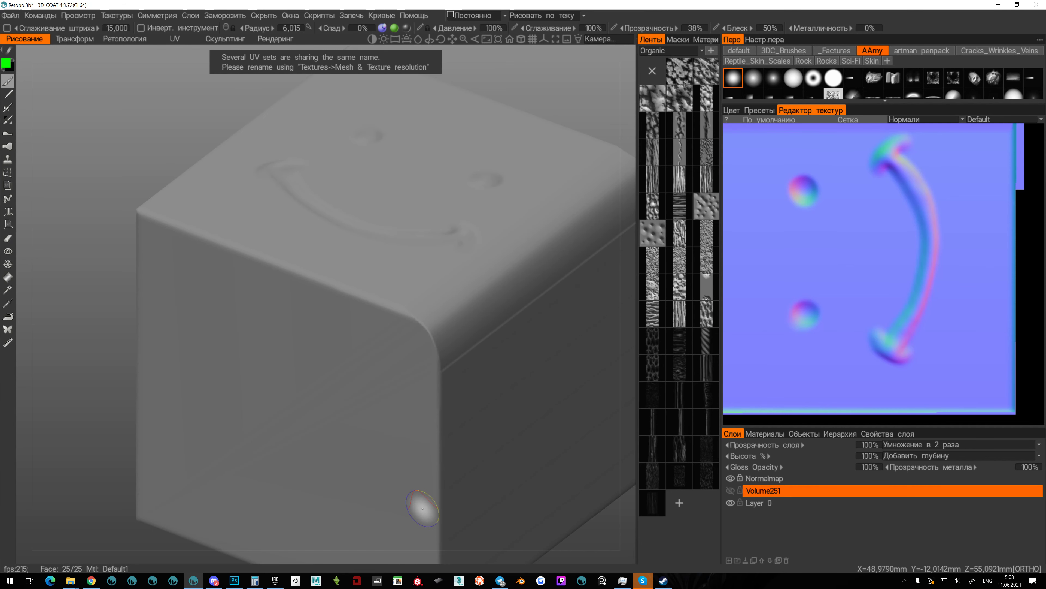
pyautogui.scroll(-4, 453, 482)
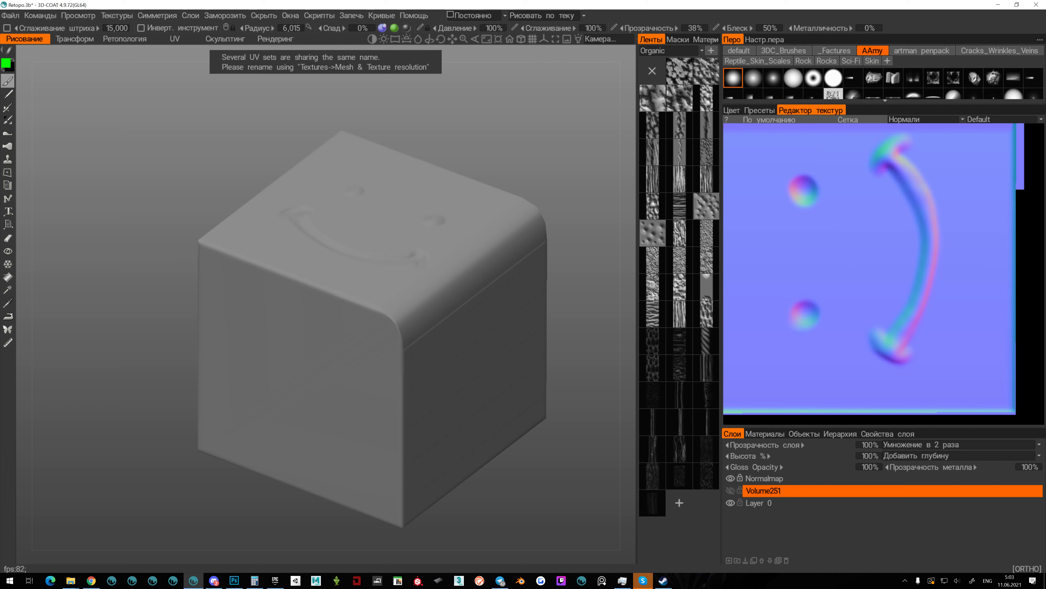
pyautogui.keyDown('alt'); pyautogui.moveTo(371, 289); pyautogui.dragTo(291, 252); pyautogui.keyUp('alt')
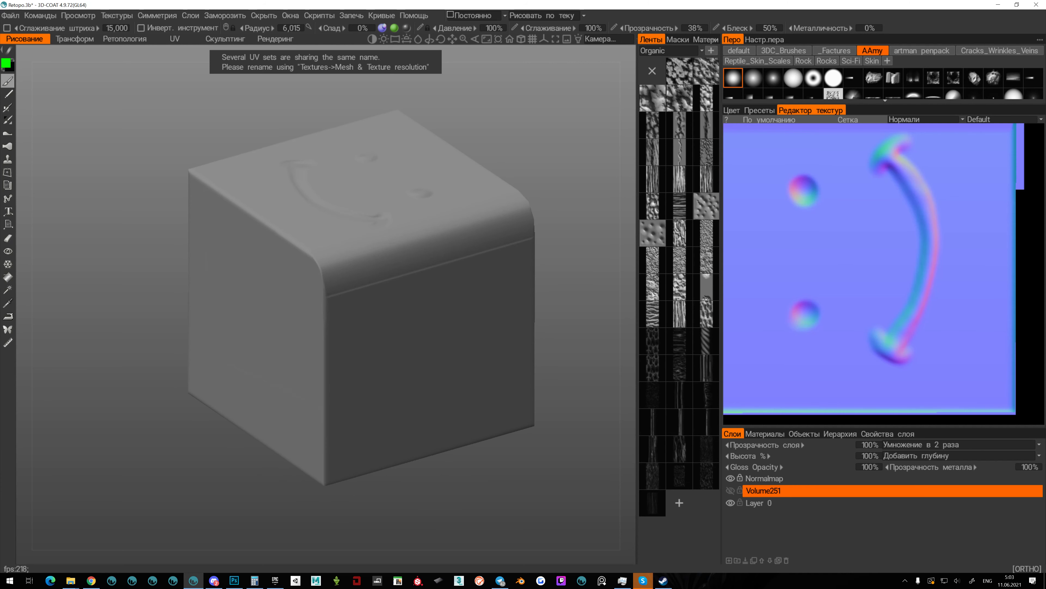
pyautogui.press('alt')
pyautogui.keyDown('alt'); pyautogui.moveTo(368, 297); pyautogui.dragTo(433, 350); pyautogui.keyUp('alt')
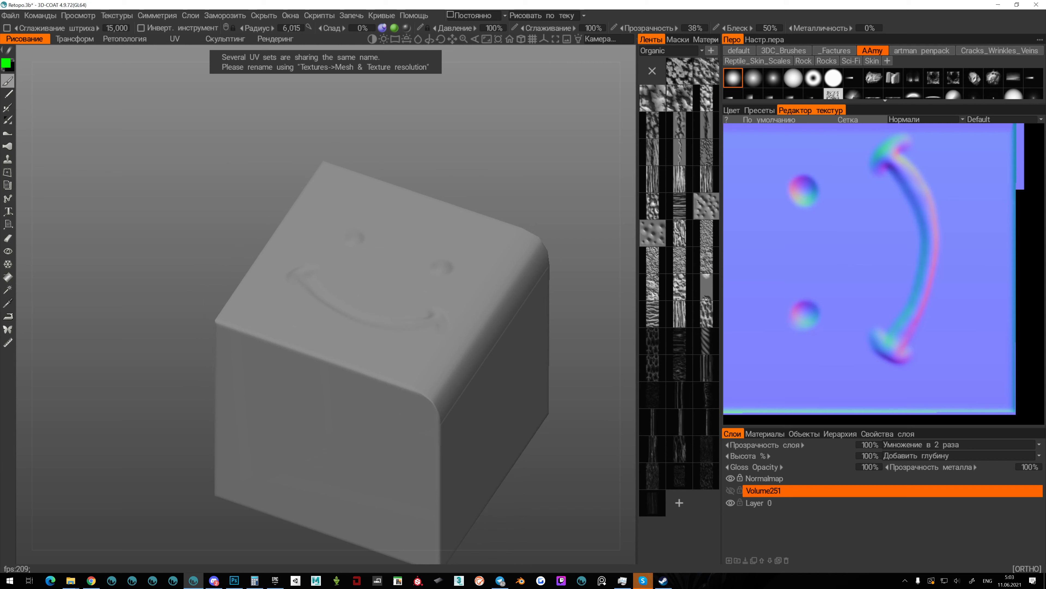
pyautogui.keyDown('alt'); pyautogui.moveTo(383, 363); pyautogui.dragTo(383, 314, button='right'); pyautogui.keyUp('alt')
pyautogui.keyDown('alt'); pyautogui.moveTo(382, 313); pyautogui.dragTo(357, 238, button='middle'); pyautogui.keyUp('alt')
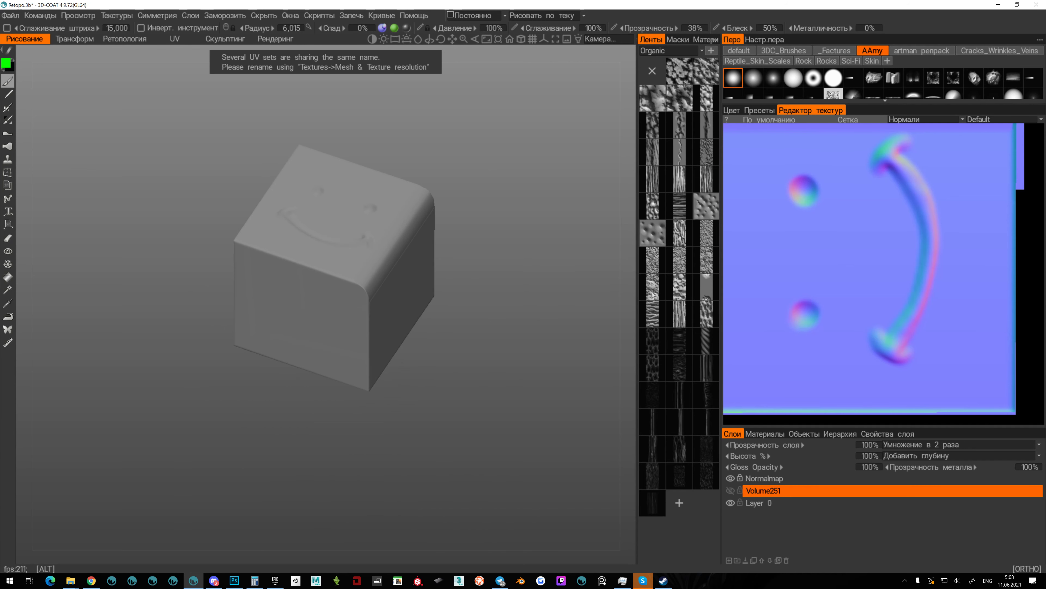
pyautogui.keyDown('alt'); pyautogui.moveTo(356, 238); pyautogui.dragTo(428, 251); pyautogui.keyUp('alt')
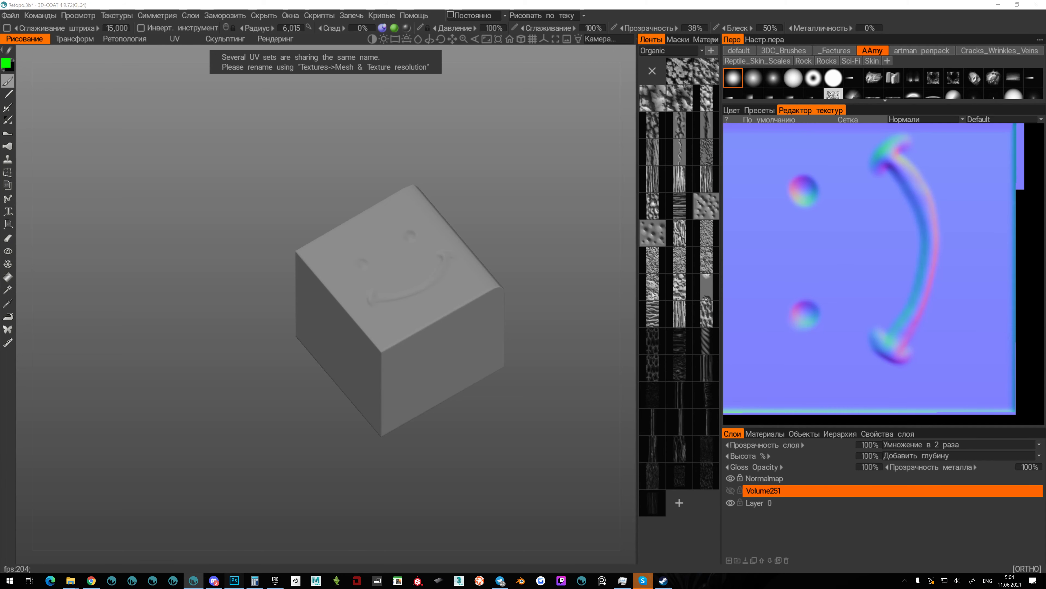
# Switch to Photoshop and bring up the dialog for opening a file.
pyautogui.click(234, 580)
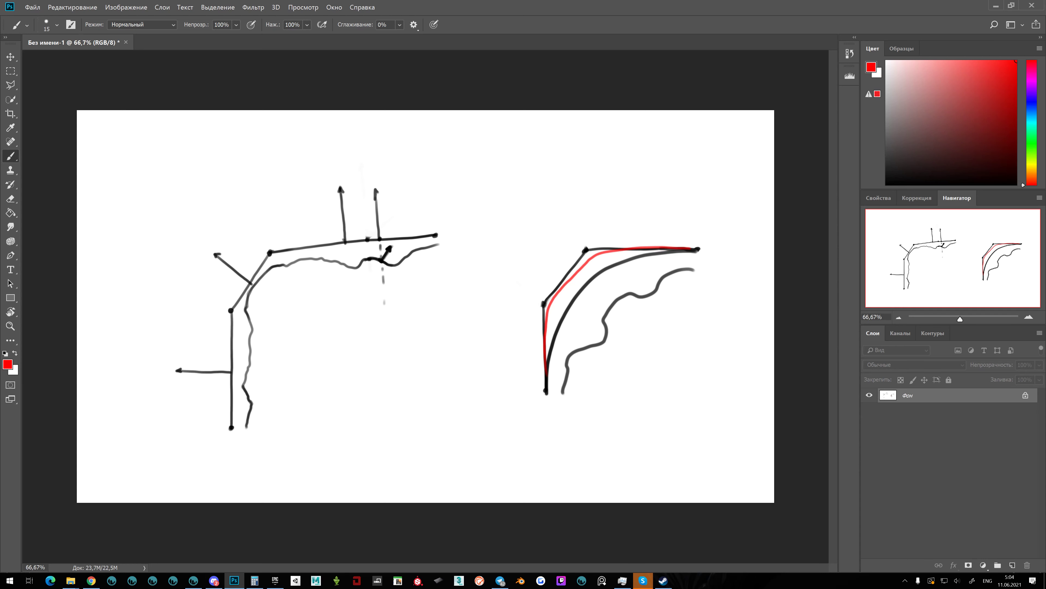
pyautogui.click(33, 8)
pyautogui.click(46, 24)
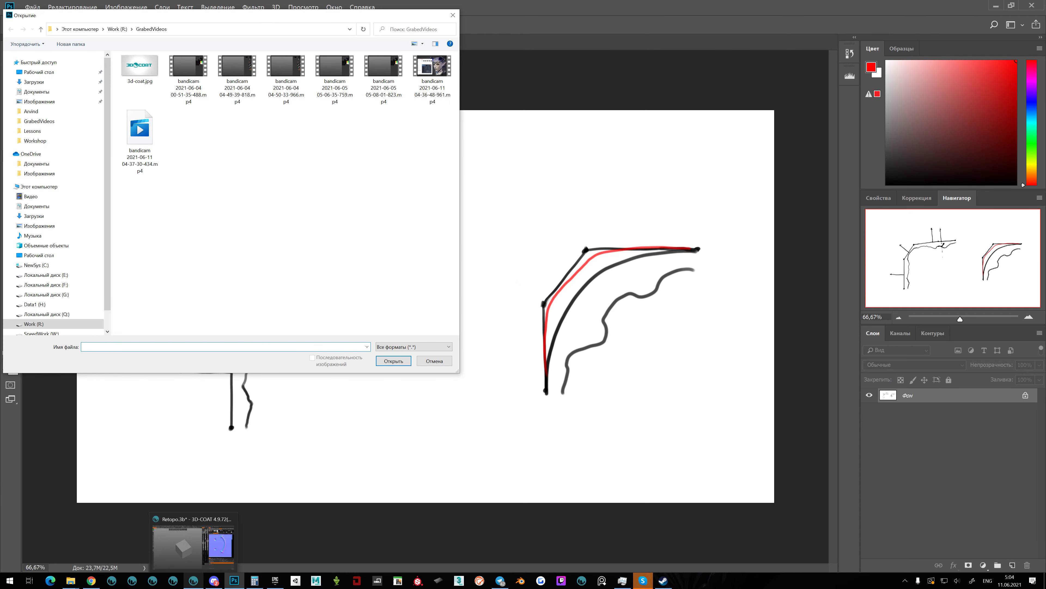
# Return to 3D-Coat and start exporting the low-poly mesh's normal map, with the UV set option "Сохранить все текстуры".
pyautogui.click(193, 581)
pyautogui.click(117, 16)
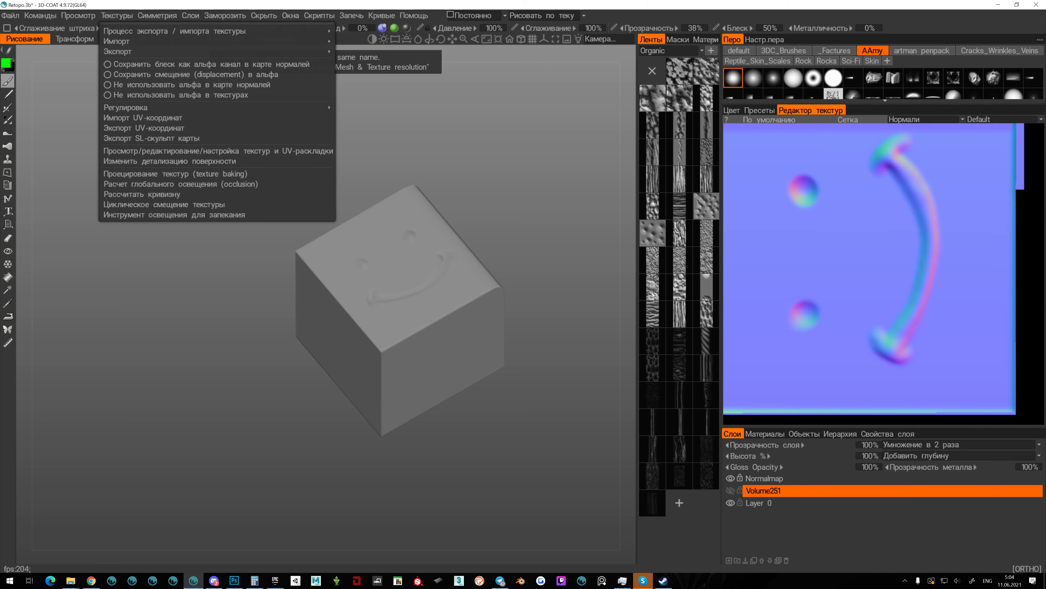
pyautogui.moveTo(123, 51)
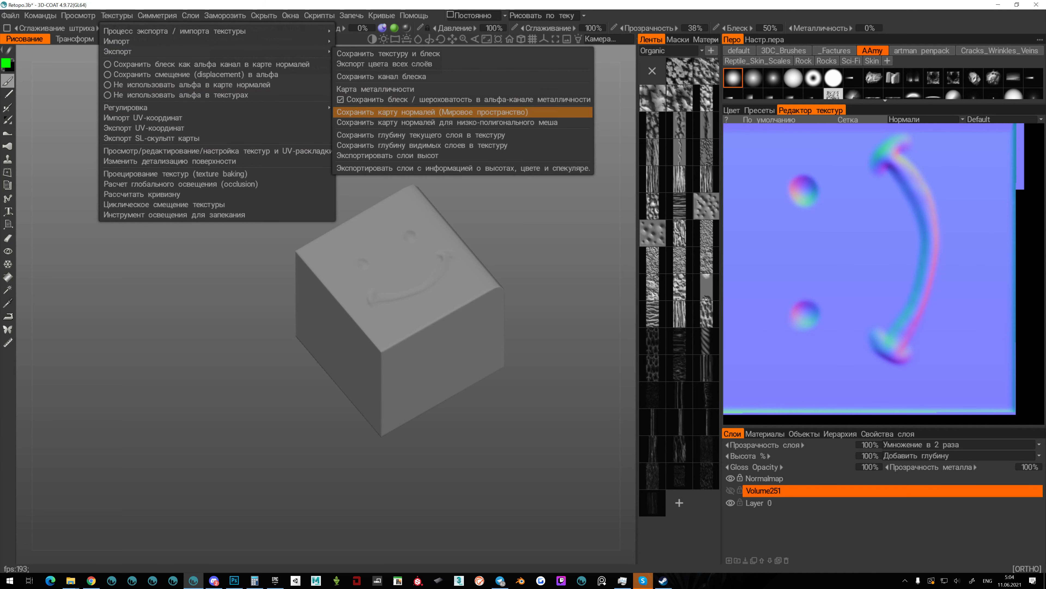
pyautogui.click(449, 122)
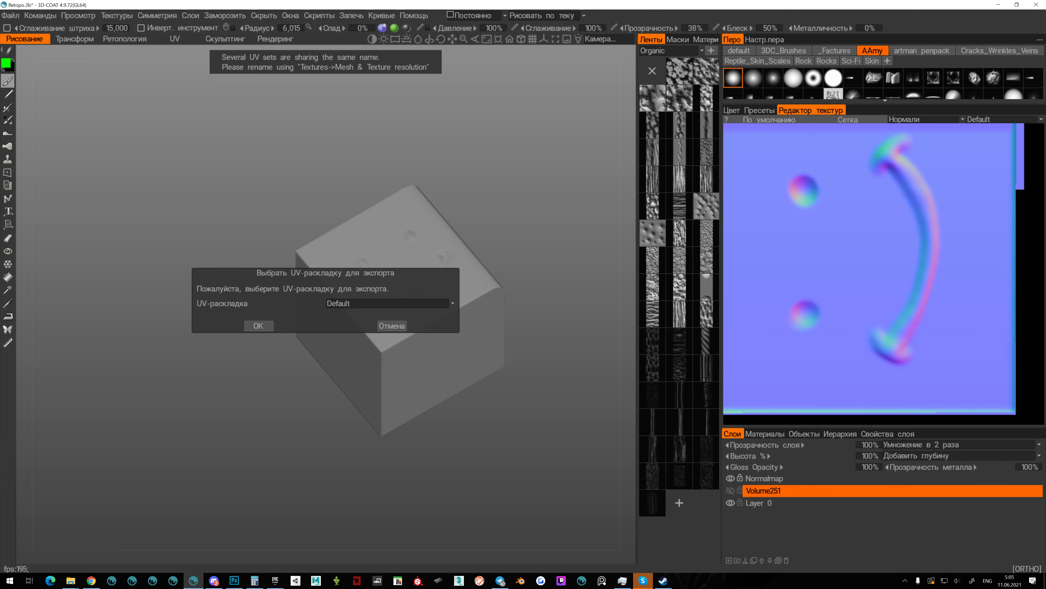
pyautogui.click(388, 303)
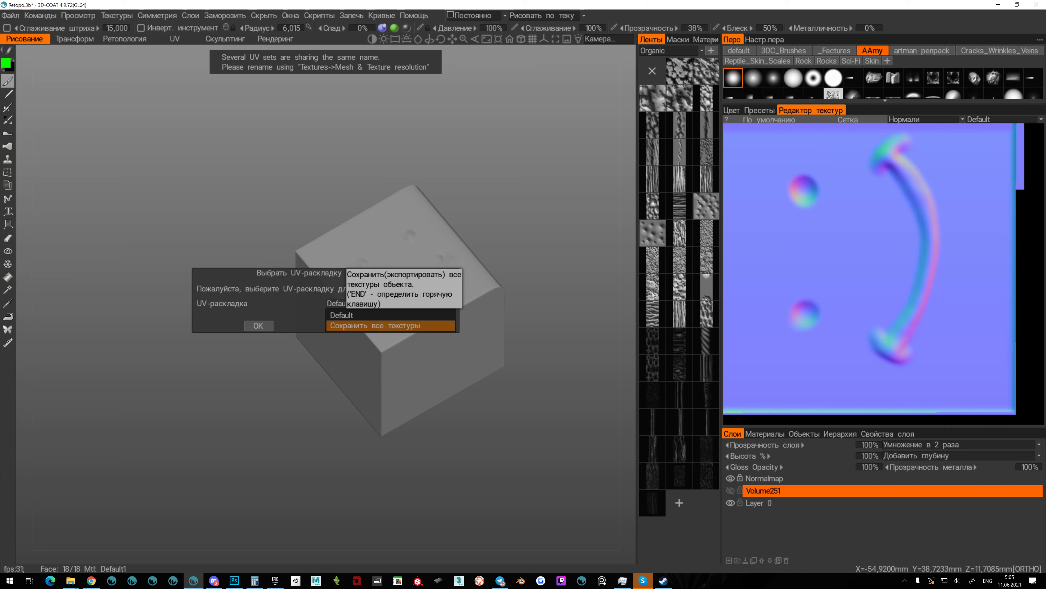
pyautogui.click(390, 303)
pyautogui.click(390, 303)
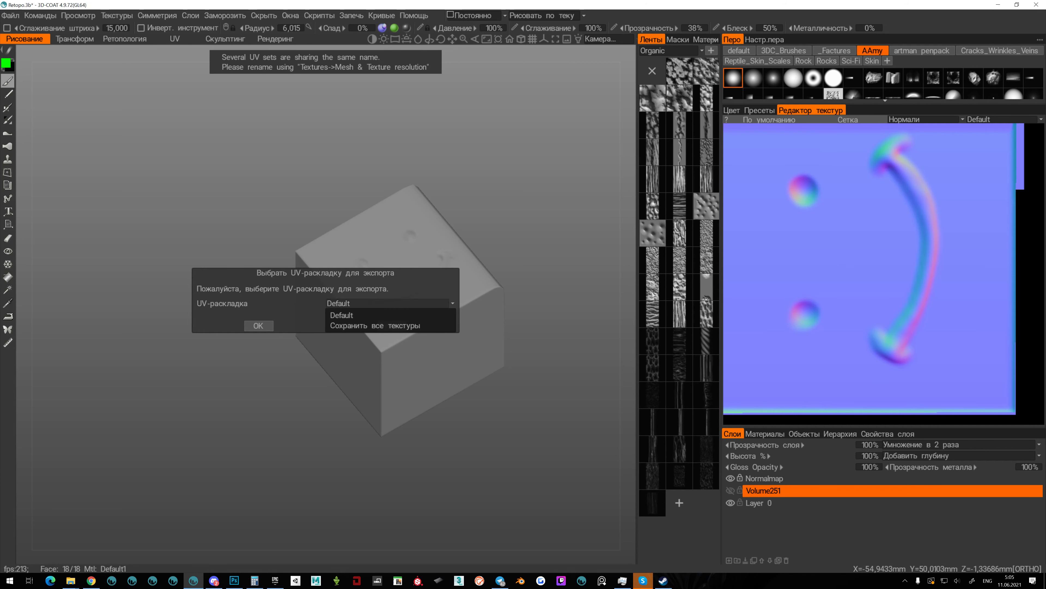
pyautogui.click(375, 325)
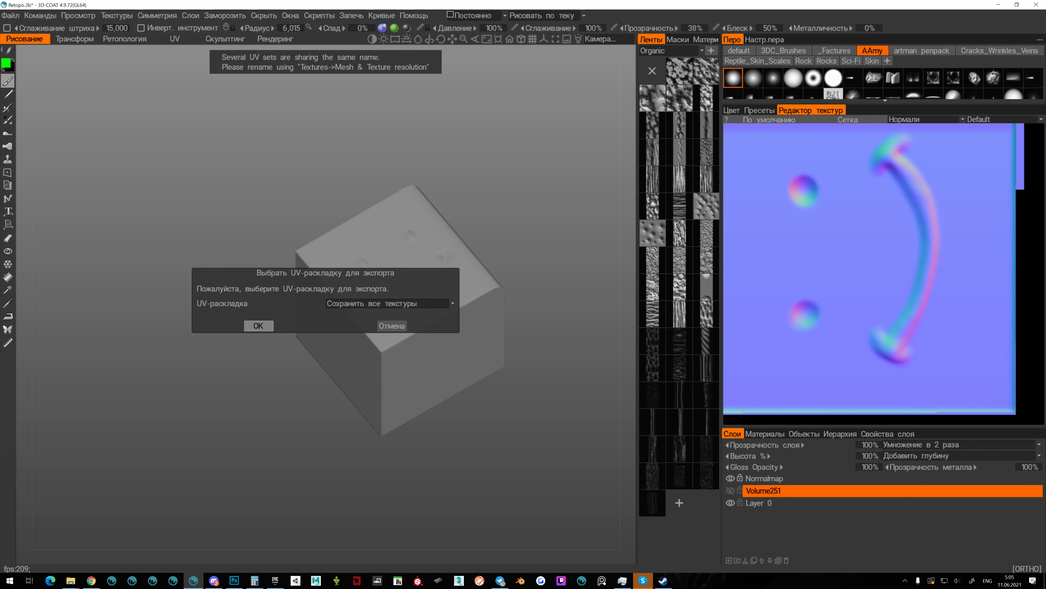
pyautogui.click(257, 325)
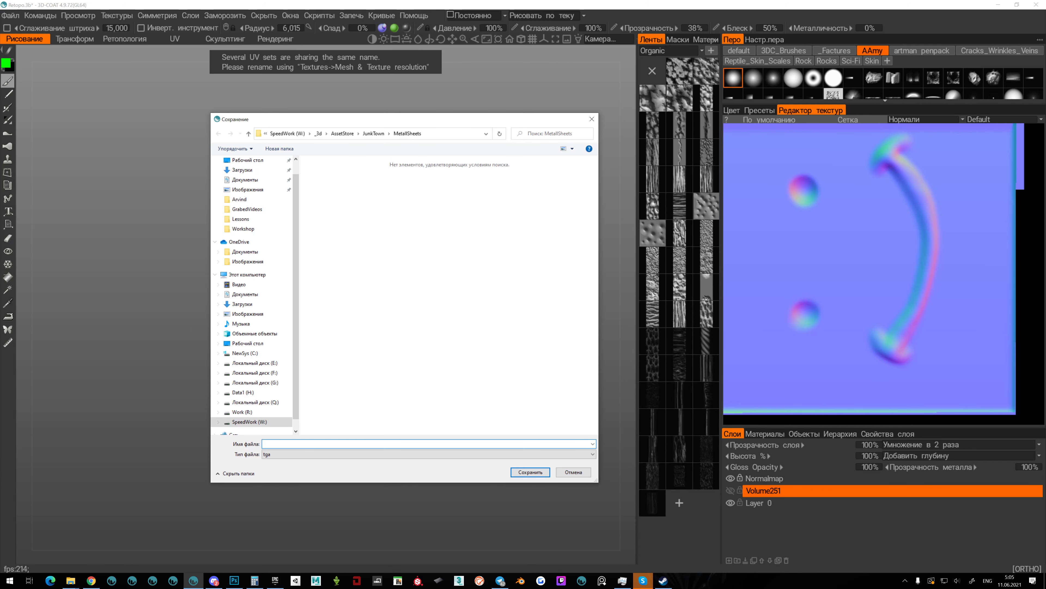
# Save the exported normal map as a PNG named 111 in the GrabedVideos folder on the Work (R:) drive.
pyautogui.write('111')
pyautogui.click(280, 454)
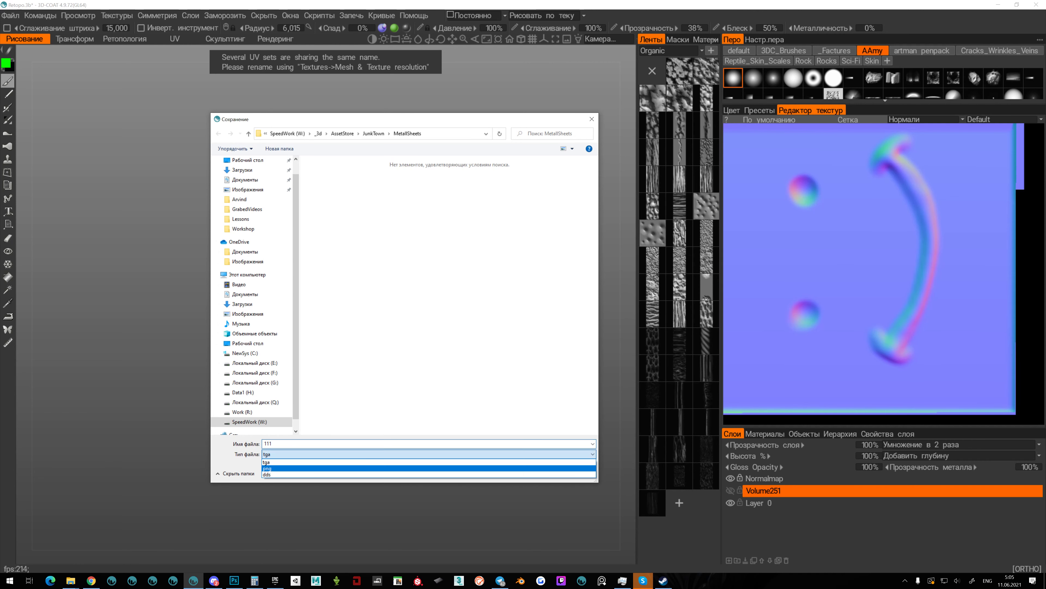
pyautogui.click(280, 468)
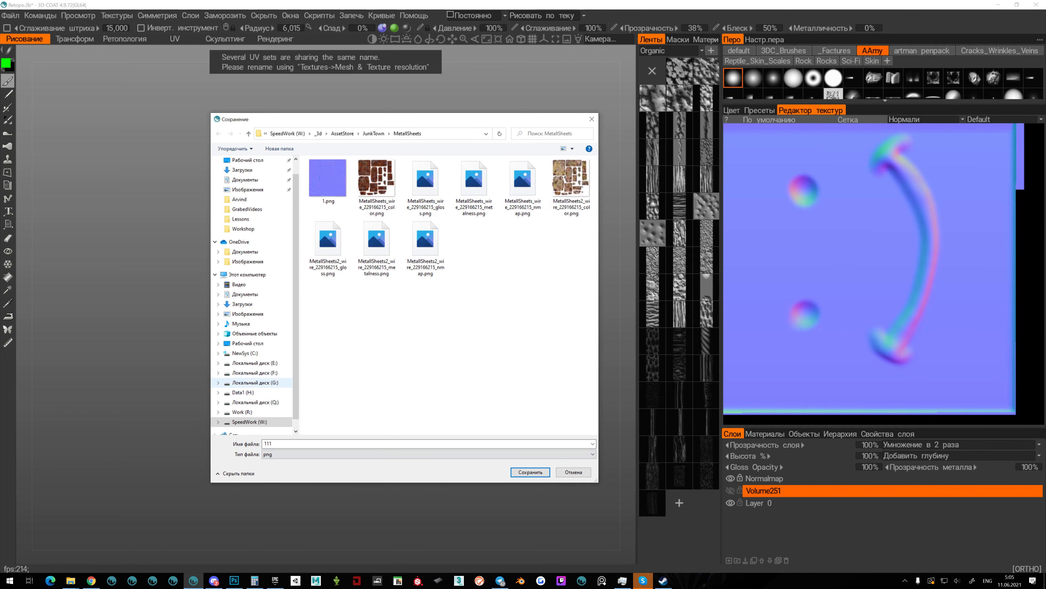
pyautogui.click(242, 412)
pyautogui.doubleClick(328, 229)
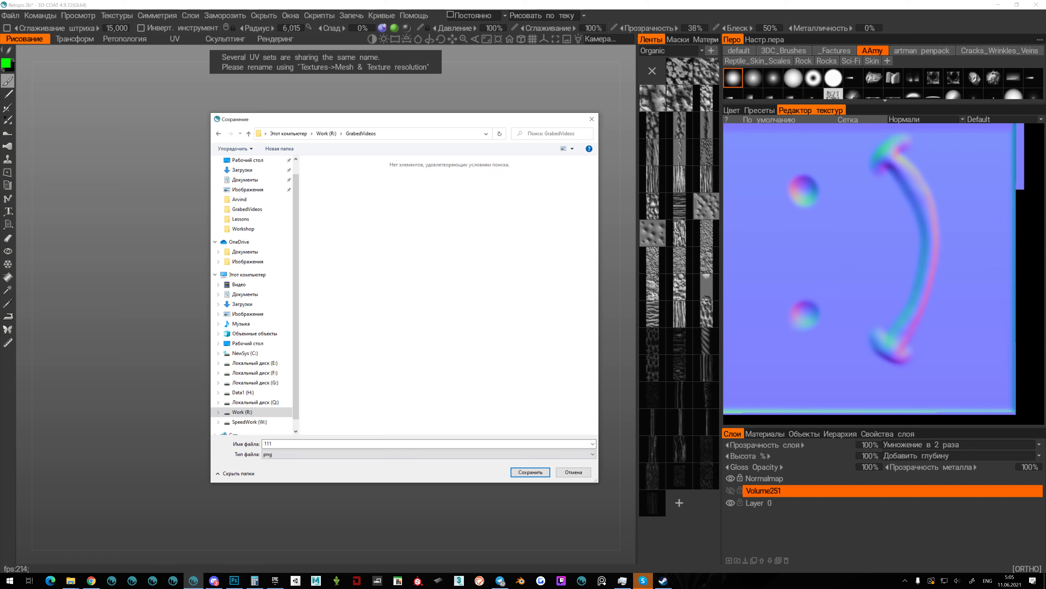
pyautogui.press('Return')
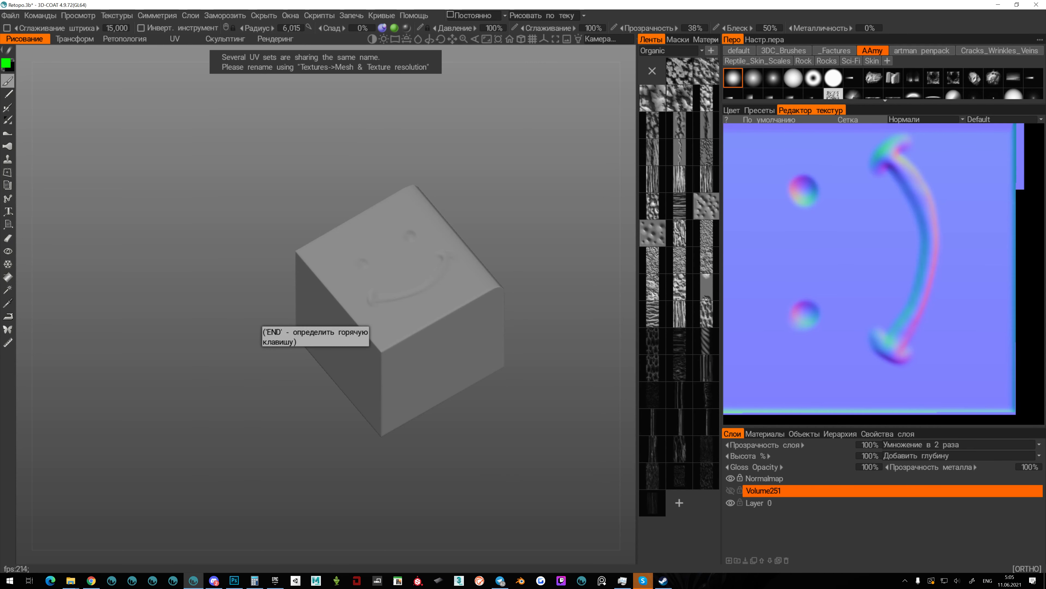
# Switch to Photoshop, open the exported normal map 111_Default.png and set the brush size to 70.
pyautogui.click(234, 580)
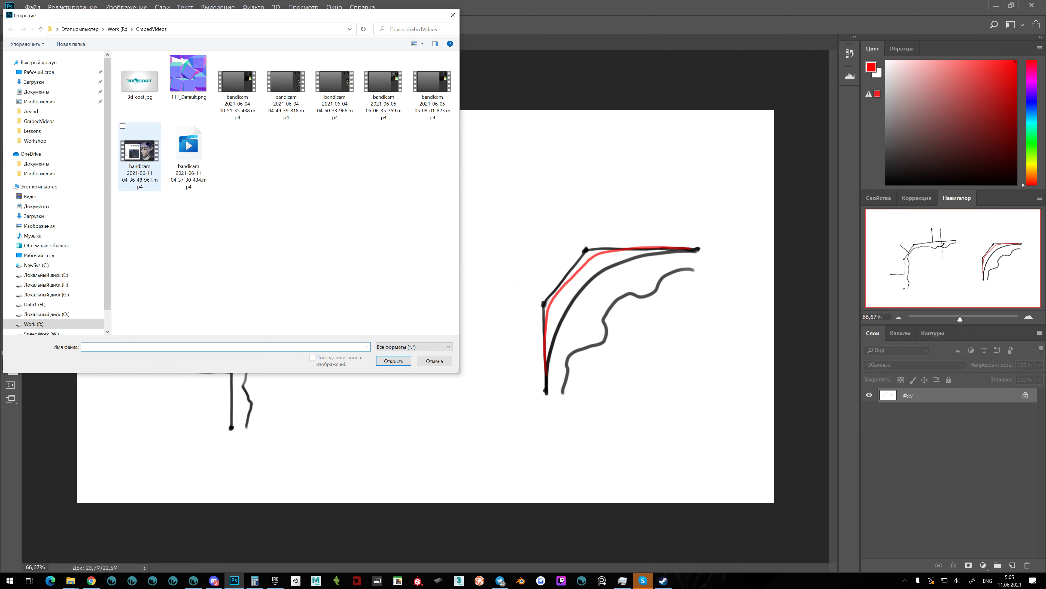
pyautogui.doubleClick(188, 75)
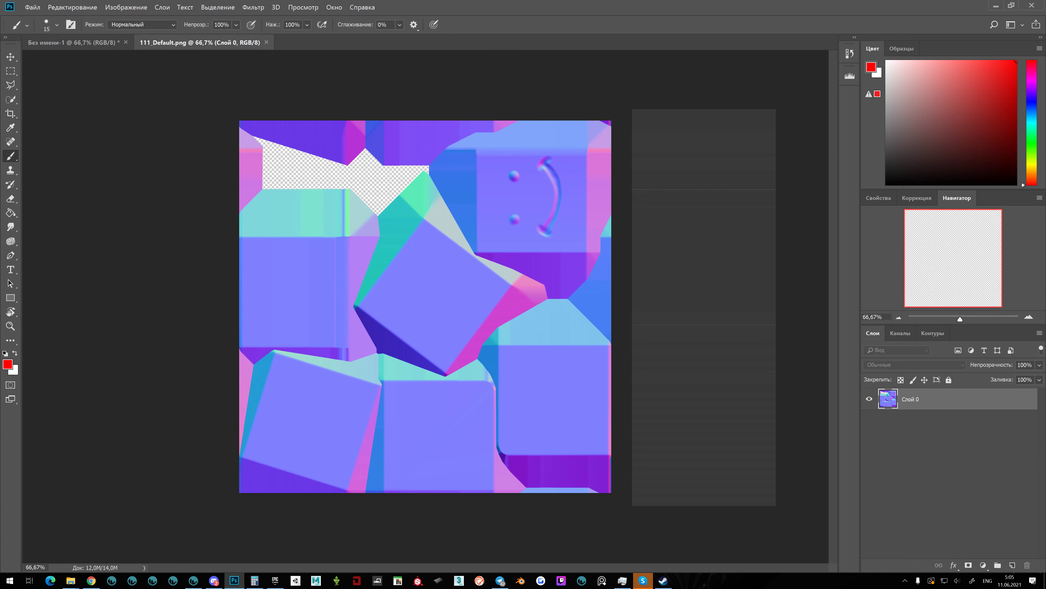
pyautogui.moveTo(275, 236)
pyautogui.keyDown('alt'); pyautogui.mouseDown(button='right')
pyautogui.moveTo(313, 236)
pyautogui.moveTo(292, 236)
pyautogui.mouseUp(button='right'); pyautogui.keyUp('alt')
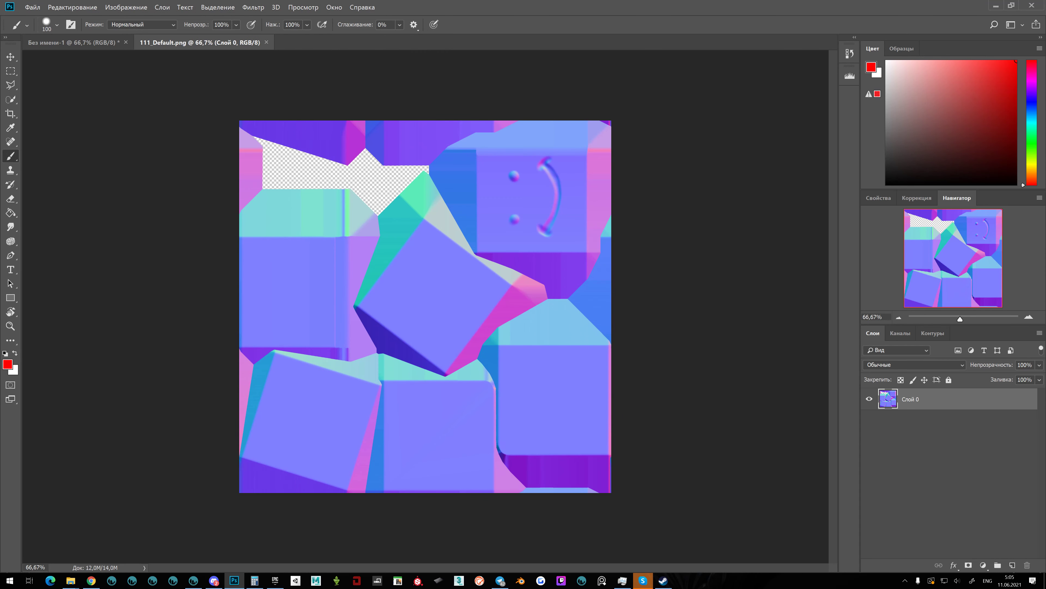
pyautogui.press('[')
pyautogui.press('[')
pyautogui.press('[')
# Invert only the green channel of the normal map and show all RGB channels together again.
pyautogui.click(900, 333)
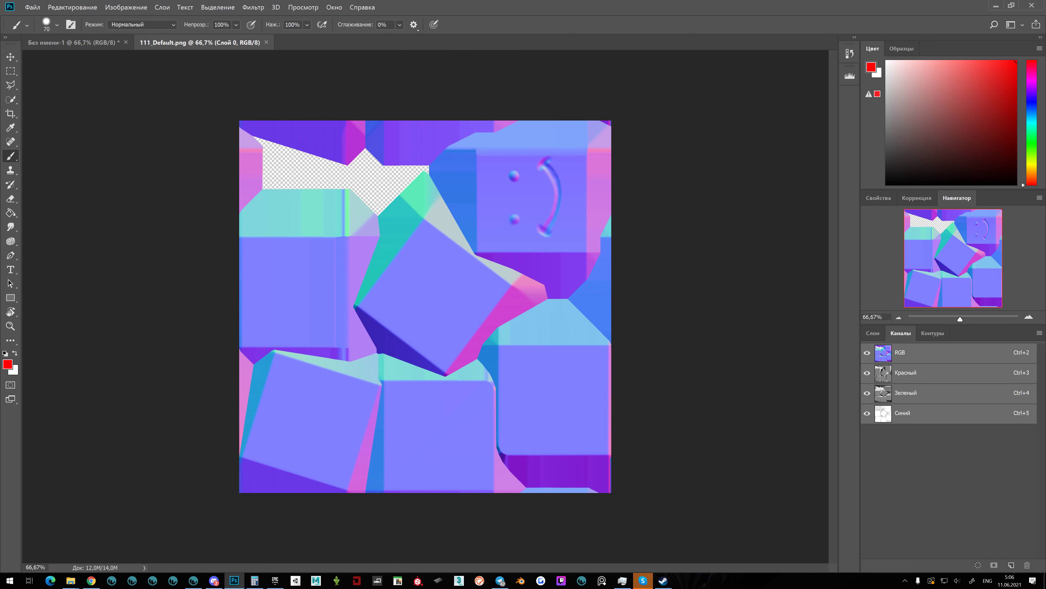
pyautogui.hotkey('ctrl', '4')
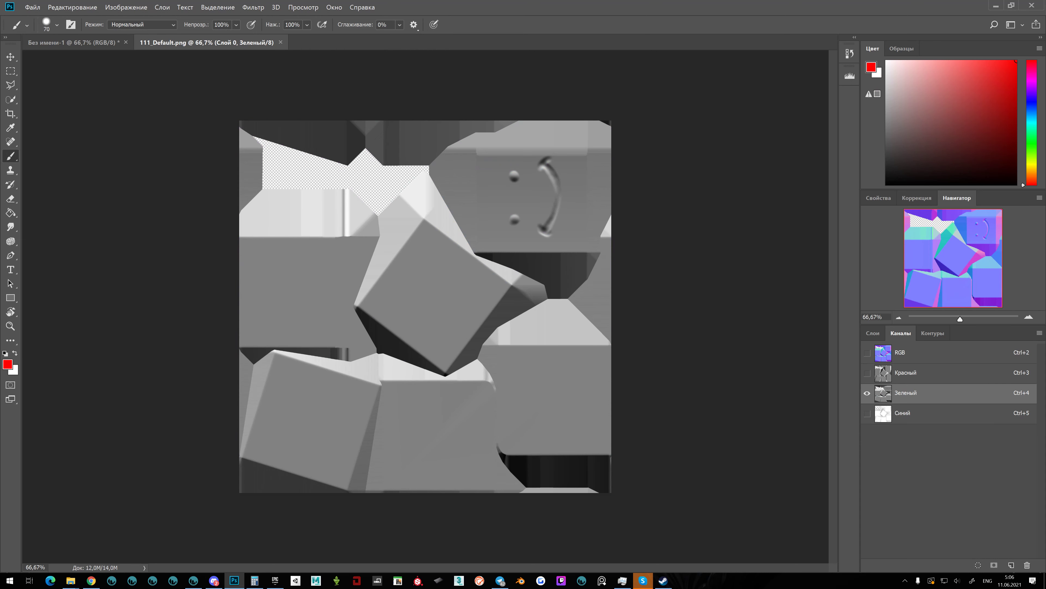
pyautogui.click(126, 7)
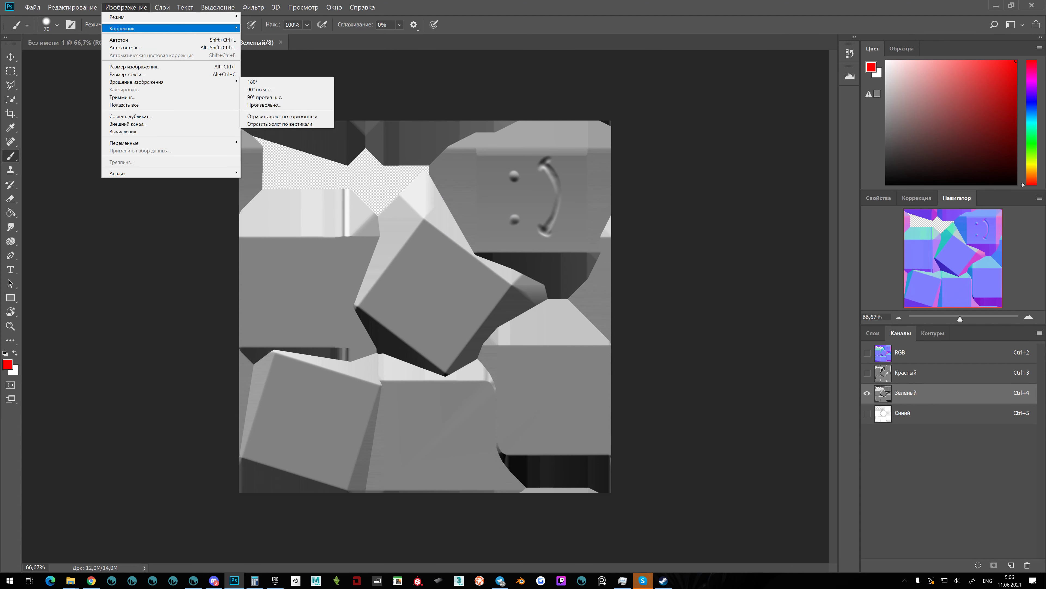
pyautogui.moveTo(164, 28)
pyautogui.click(288, 120)
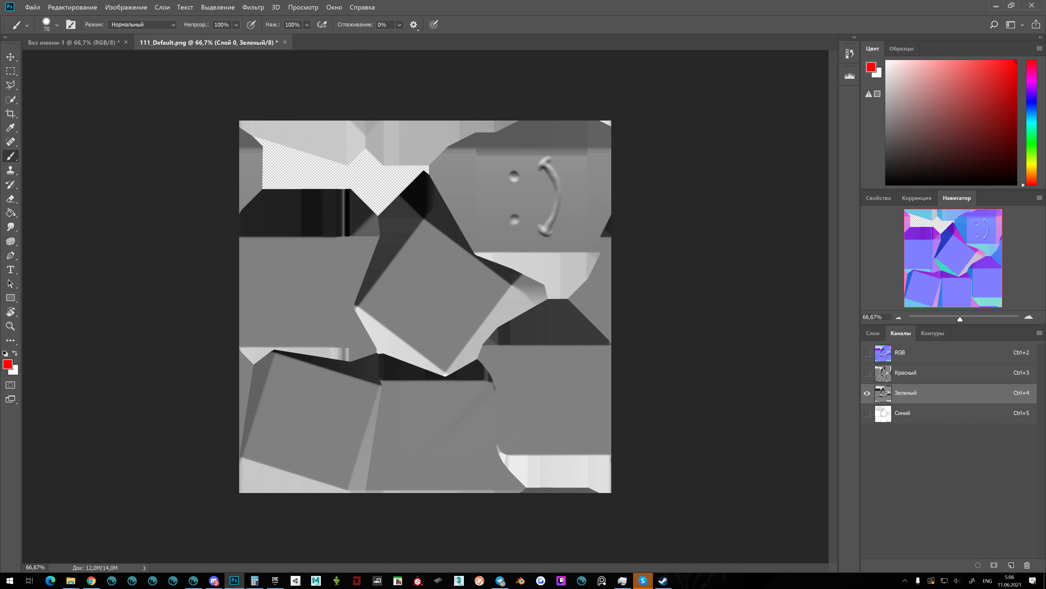
pyautogui.press('`')
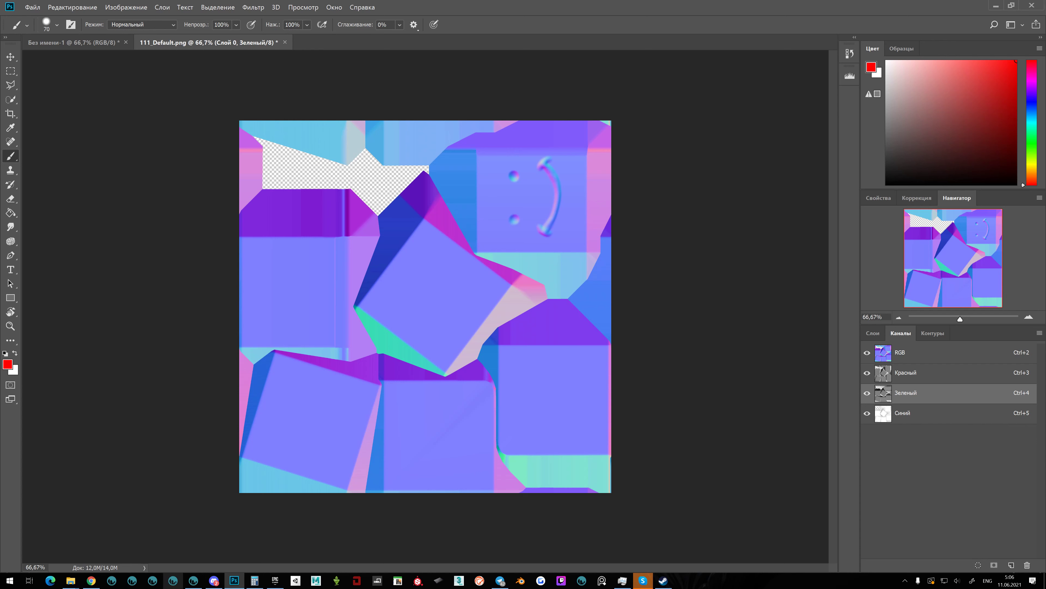
# Switch back to the 3D-Coat window with the smiley face cube.
pyautogui.moveTo(193, 580)
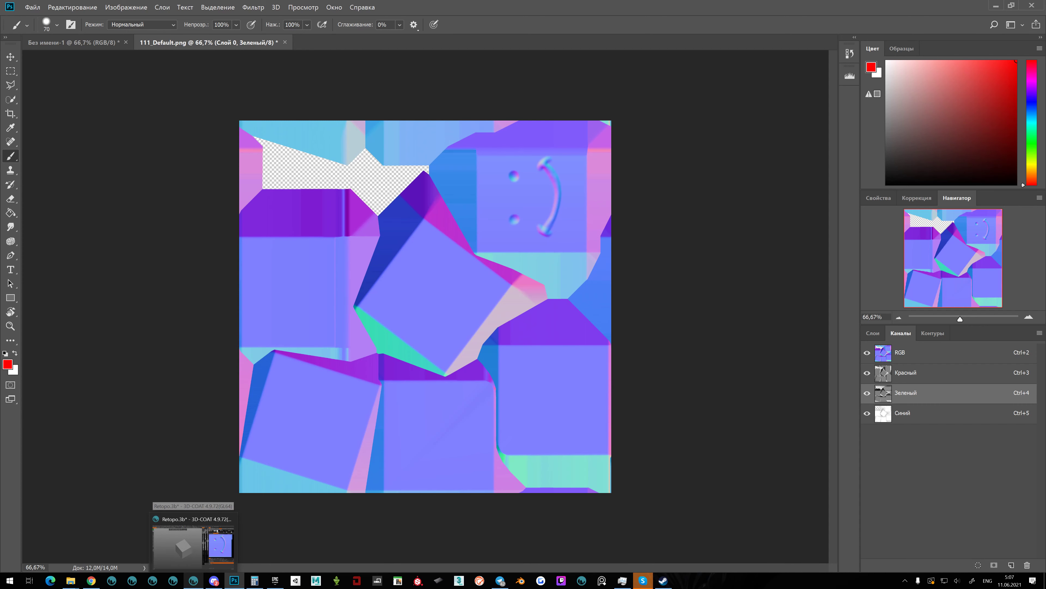
pyautogui.click(193, 542)
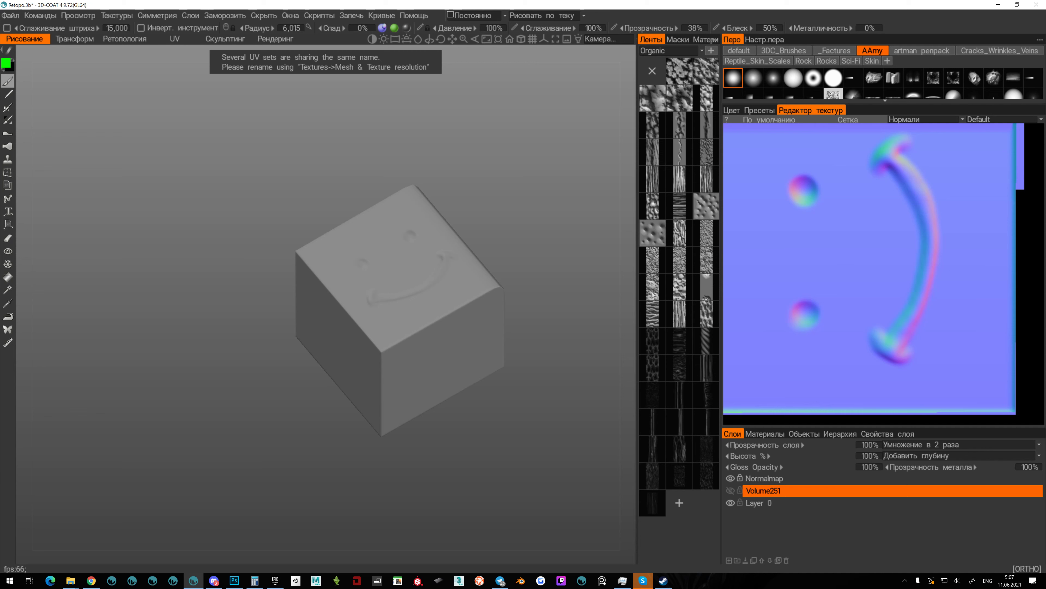
pyautogui.click(905, 580)
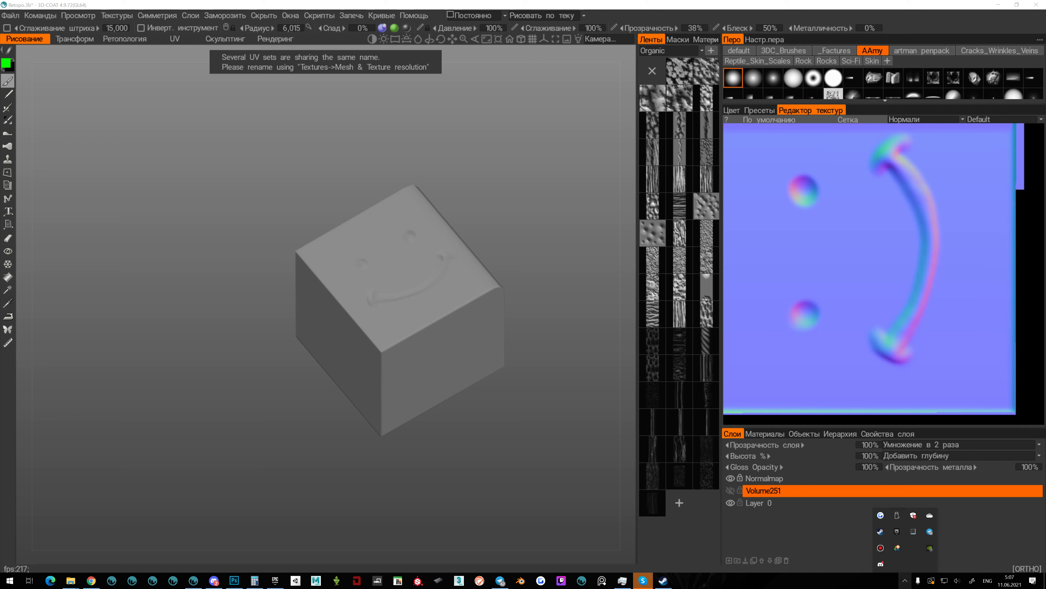